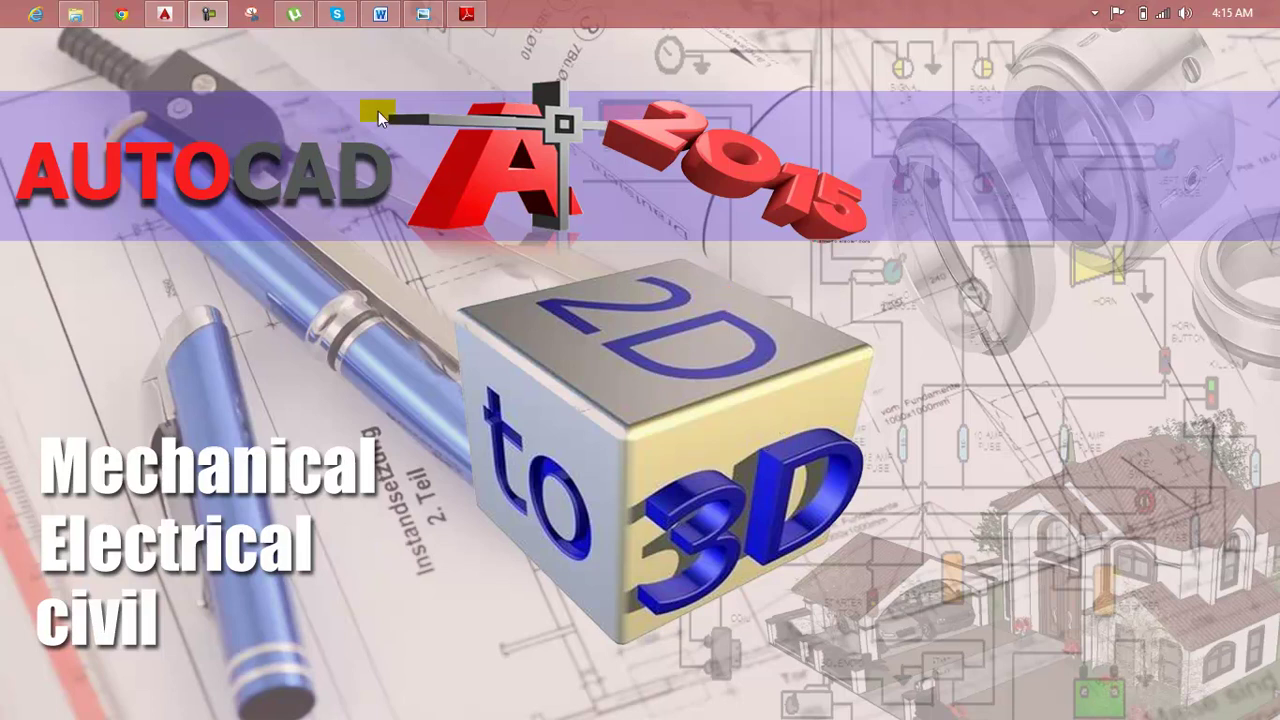
# Minimize Photo Viewer and bring the Lesson 125 Word document to the front.
pyautogui.click(418, 13)
pyautogui.click(418, 13)
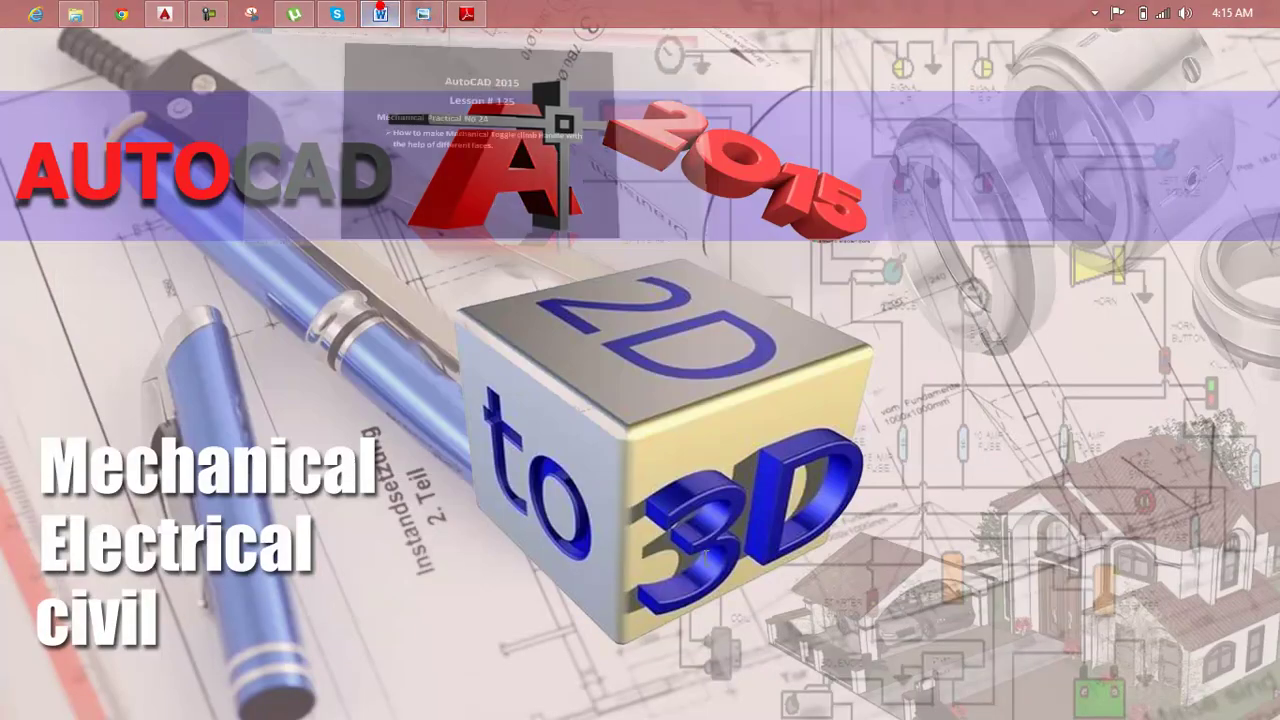
pyautogui.click(381, 13)
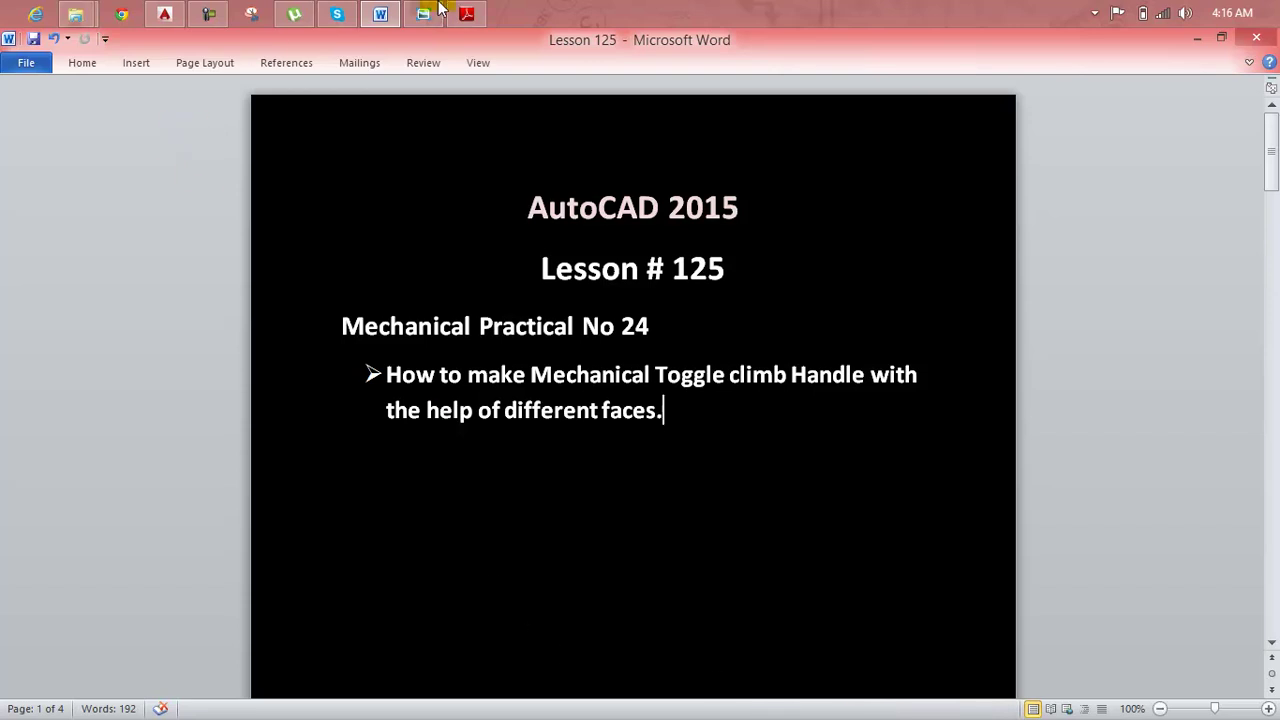
# Switch to Department_Drawing_Standard.pdf and scroll between the page 13 Toggle Clamp and page 14 Handle drawings.
pyautogui.click(466, 13)
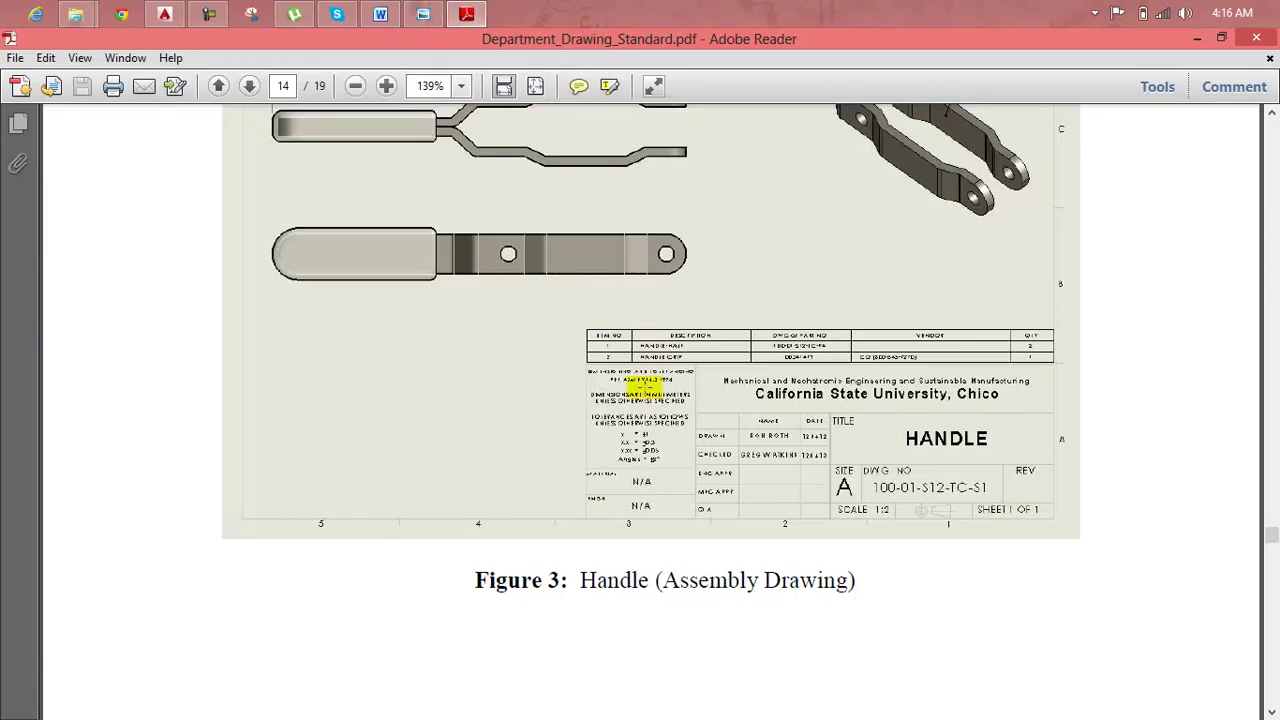
pyautogui.scroll(1, 645, 392)
pyautogui.scroll(3, 646, 385)
pyautogui.scroll(2, 700, 395)
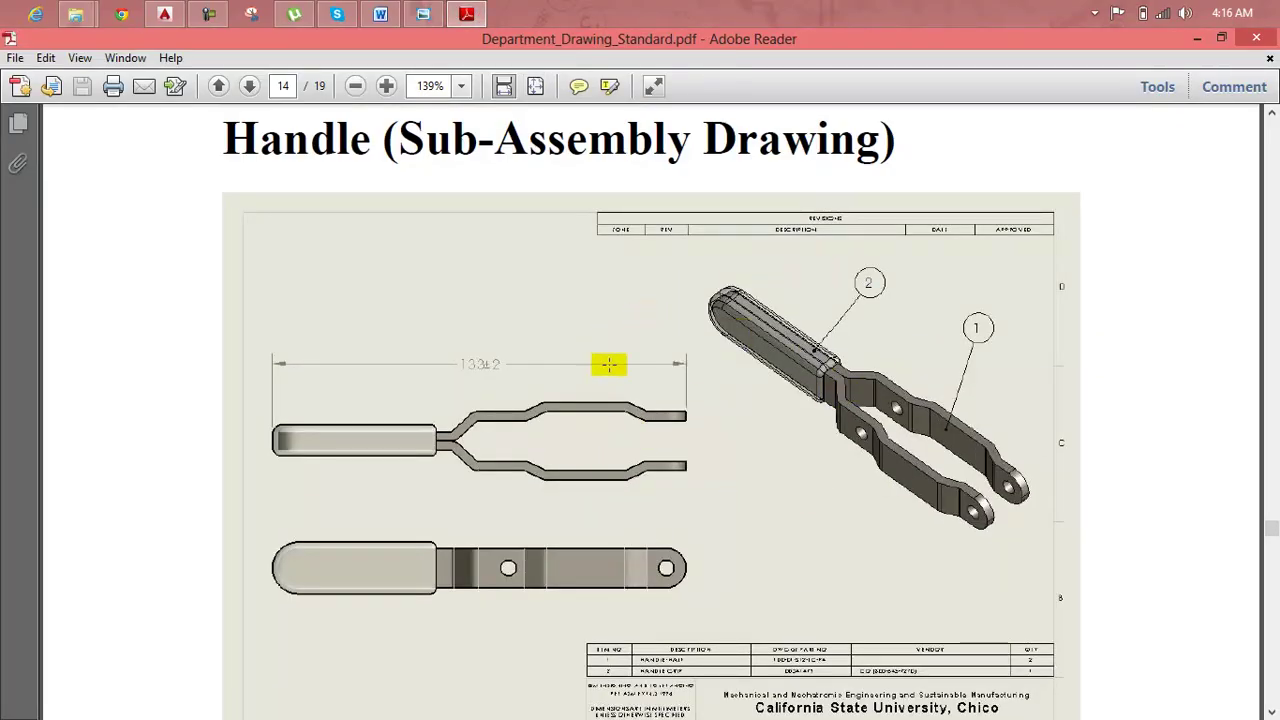
pyautogui.scroll(5, 553, 492)
pyautogui.scroll(3, 555, 492)
pyautogui.scroll(3, 558, 492)
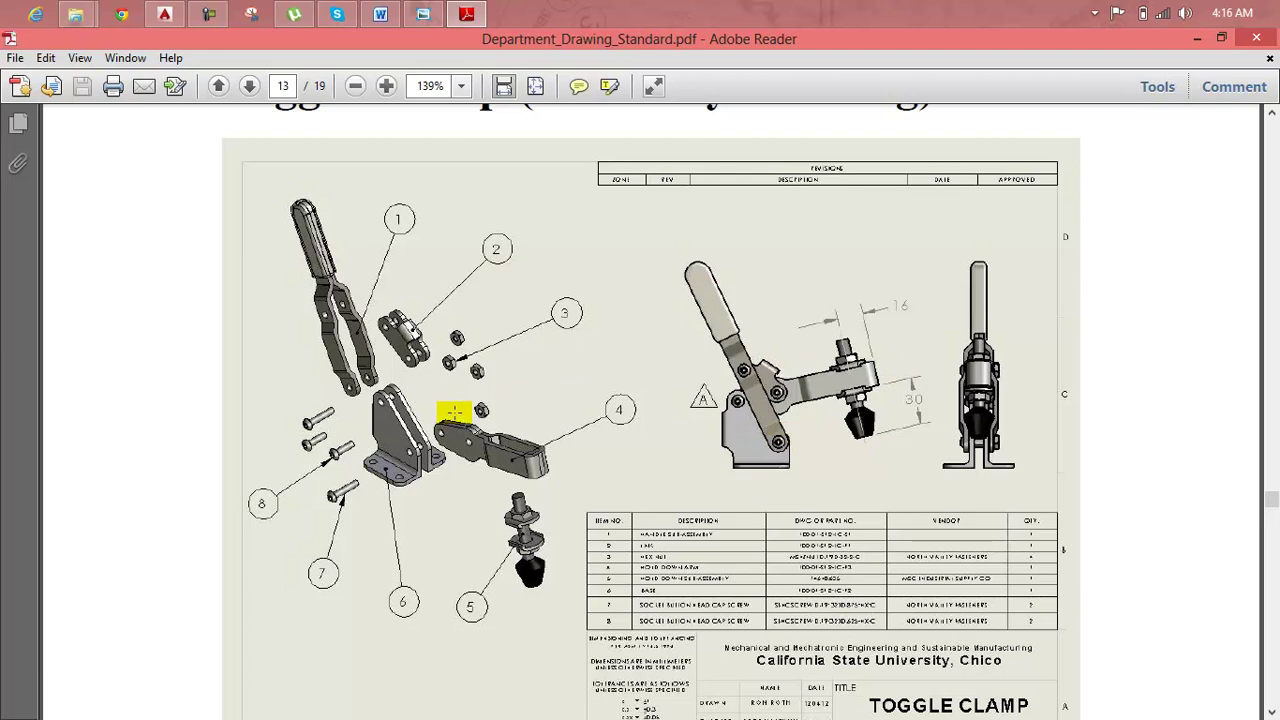
pyautogui.scroll(1, 483, 446)
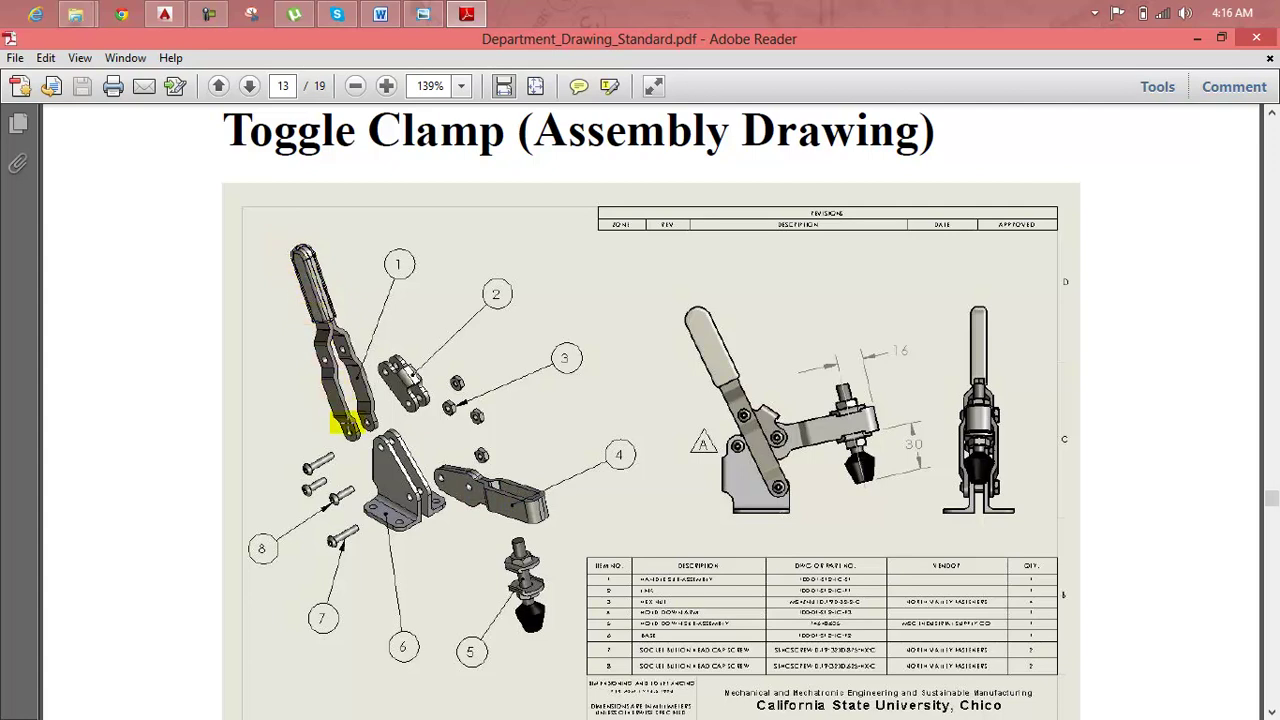
pyautogui.scroll(-5, 396, 607)
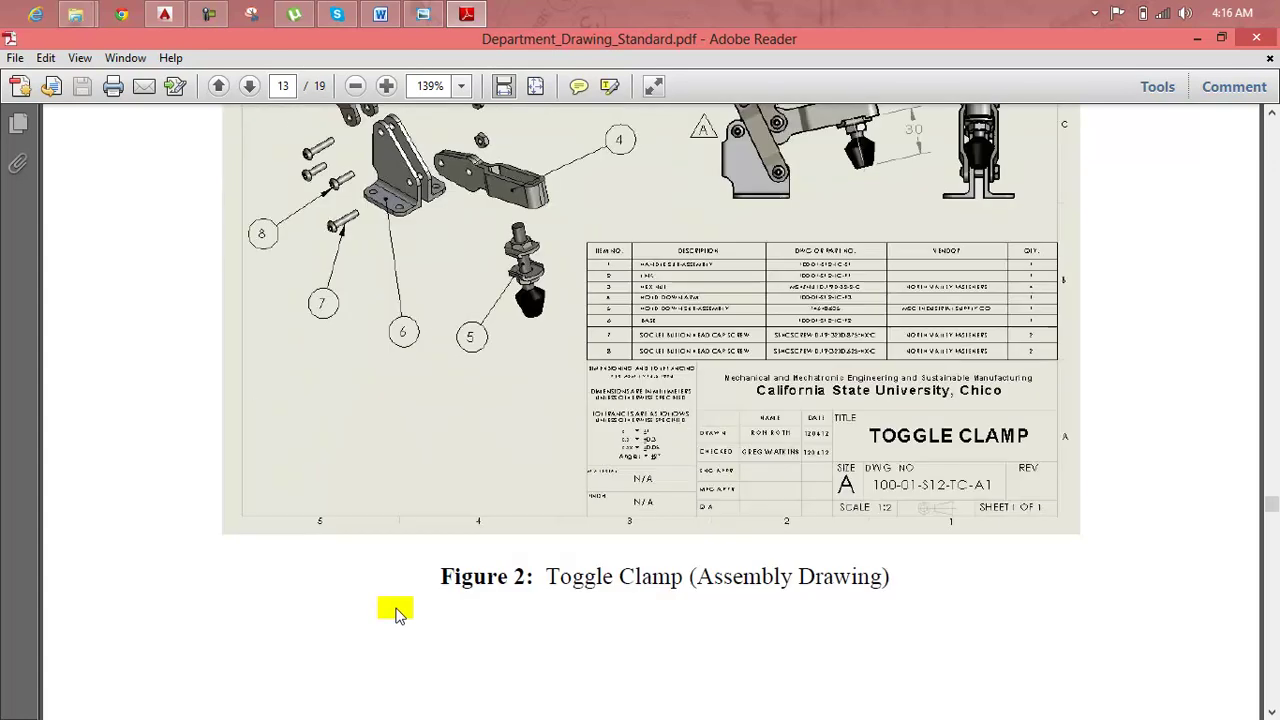
pyautogui.scroll(-5, 396, 612)
pyautogui.scroll(-6, 409, 606)
pyautogui.scroll(-8, 411, 603)
pyautogui.scroll(2, 411, 603)
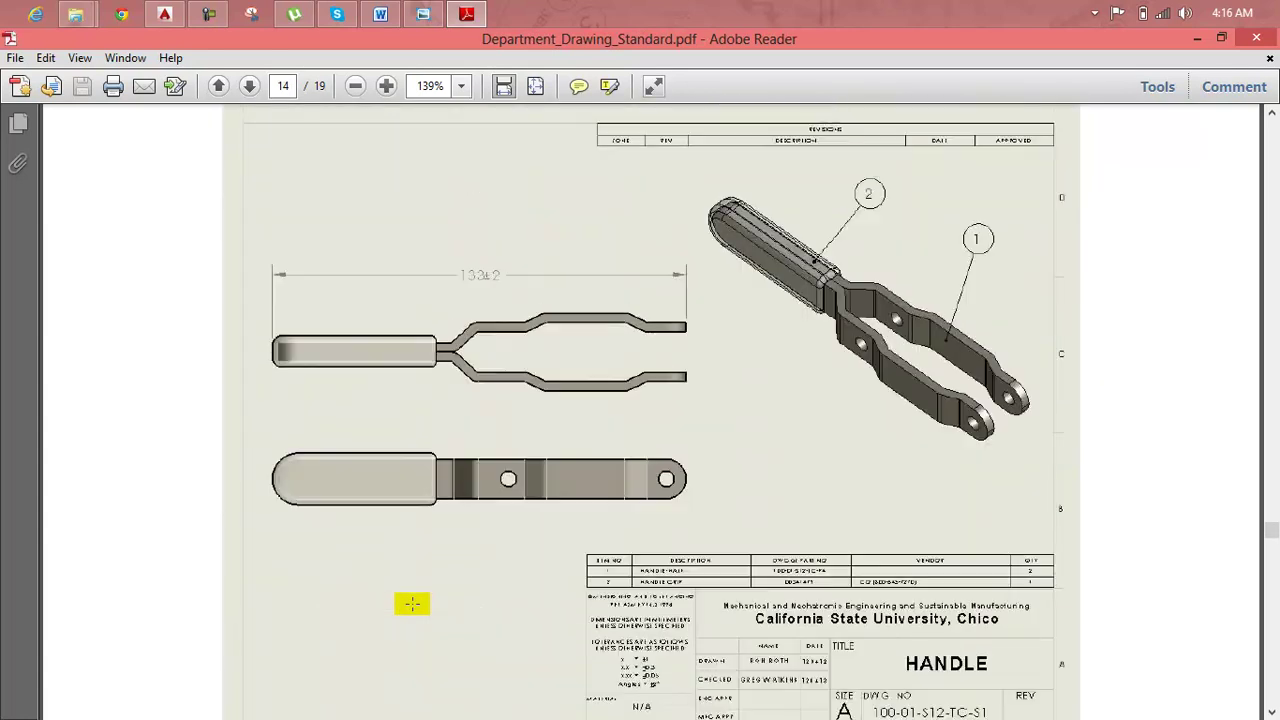
# Look at the handle render and the Handle PDF, then switch to AutoCAD's start page.
pyautogui.click(425, 13)
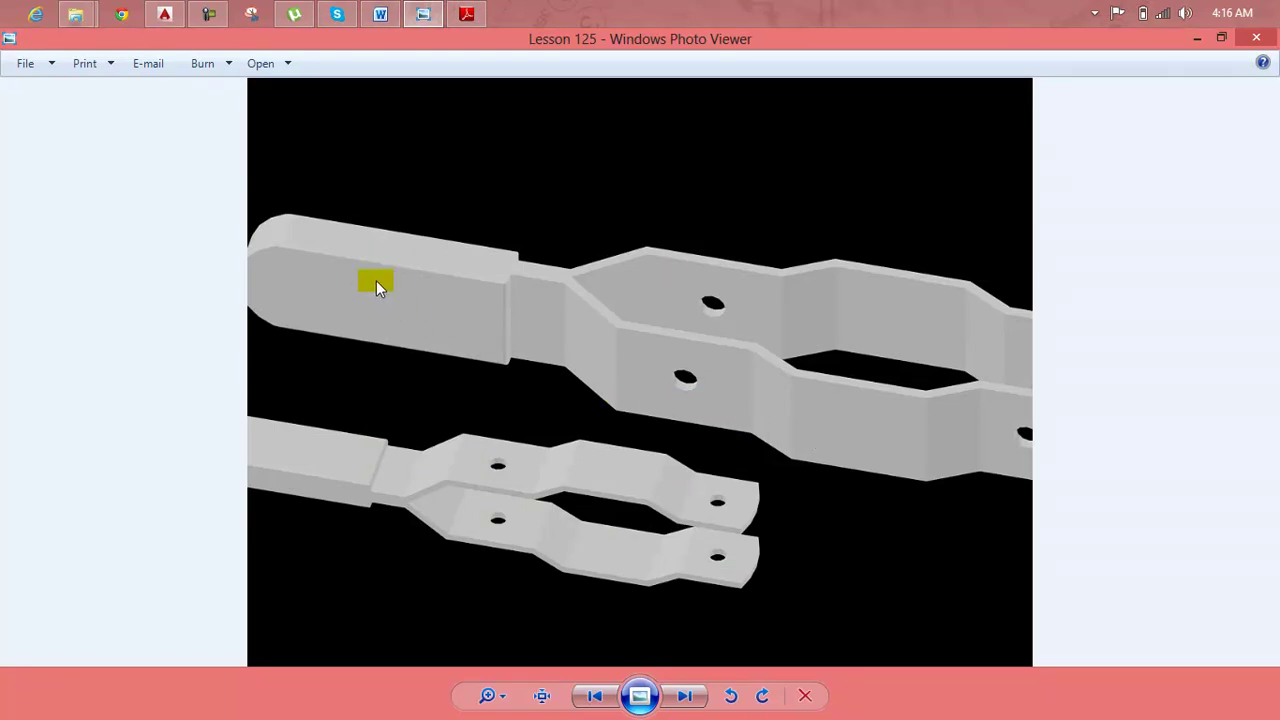
pyautogui.click(468, 13)
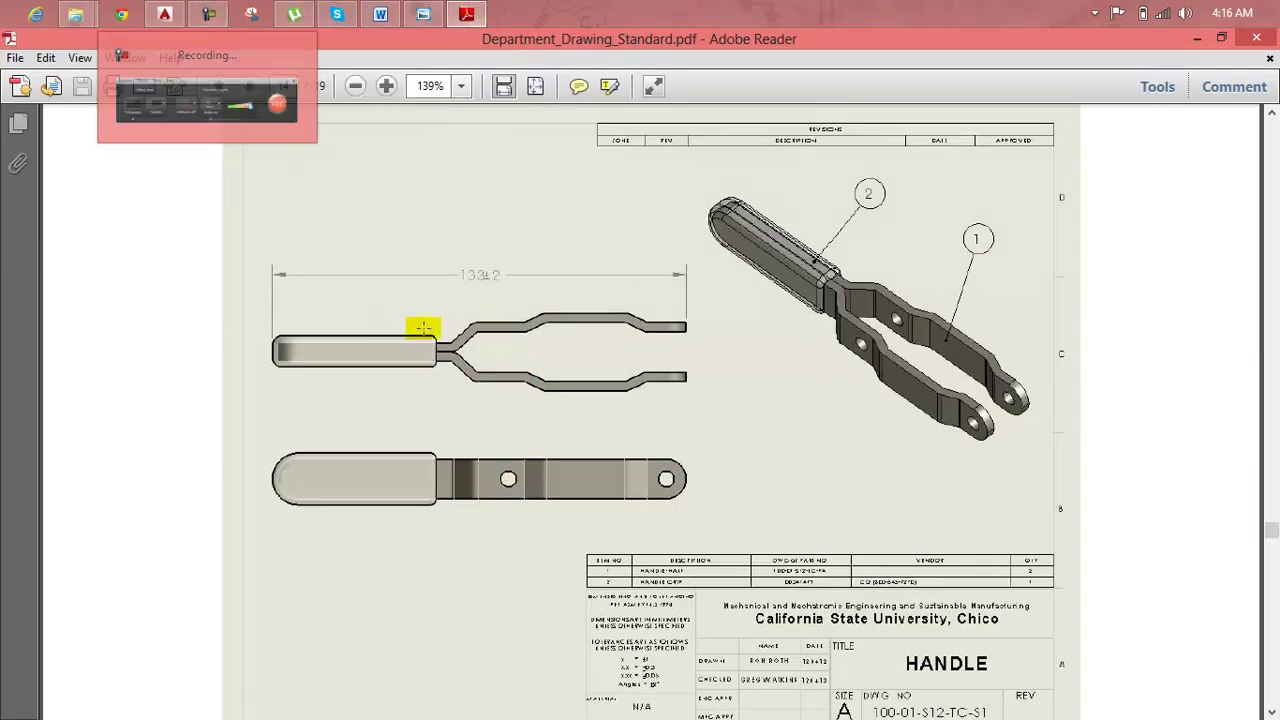
pyautogui.click(168, 10)
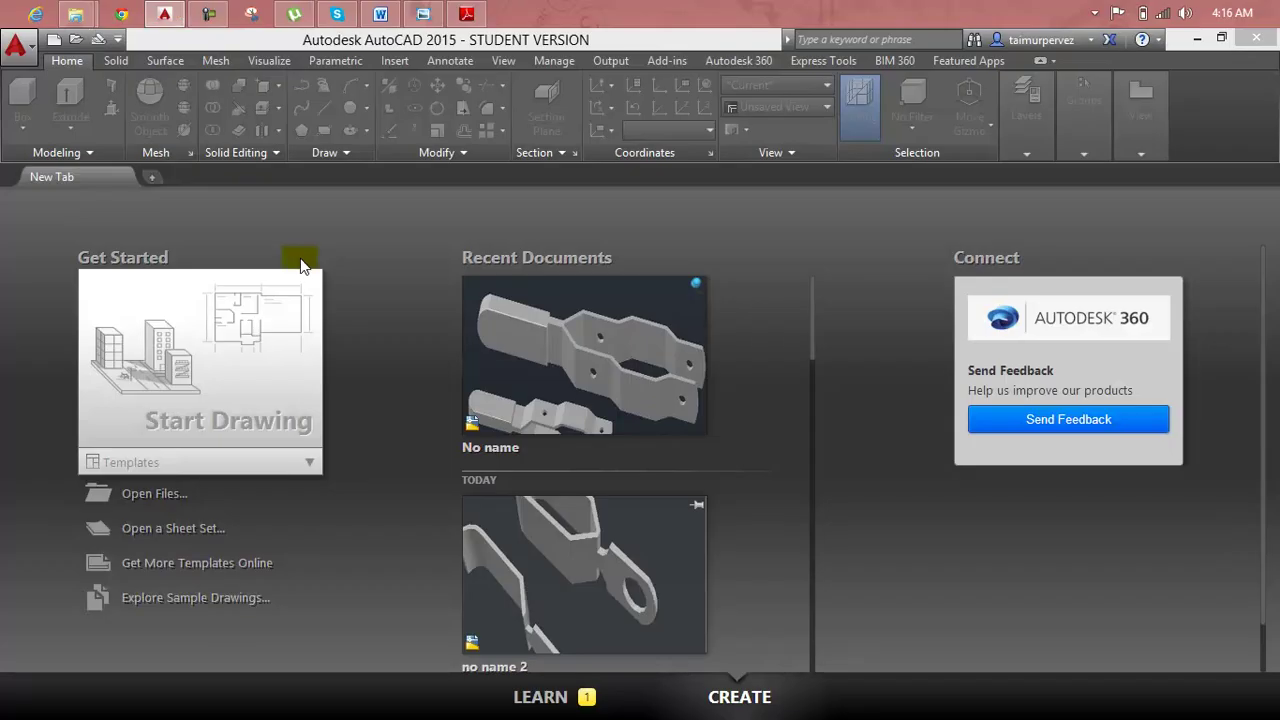
# Start a new drawing and set the viewport to the Front view.
pyautogui.hotkey('ctrl', 'n')
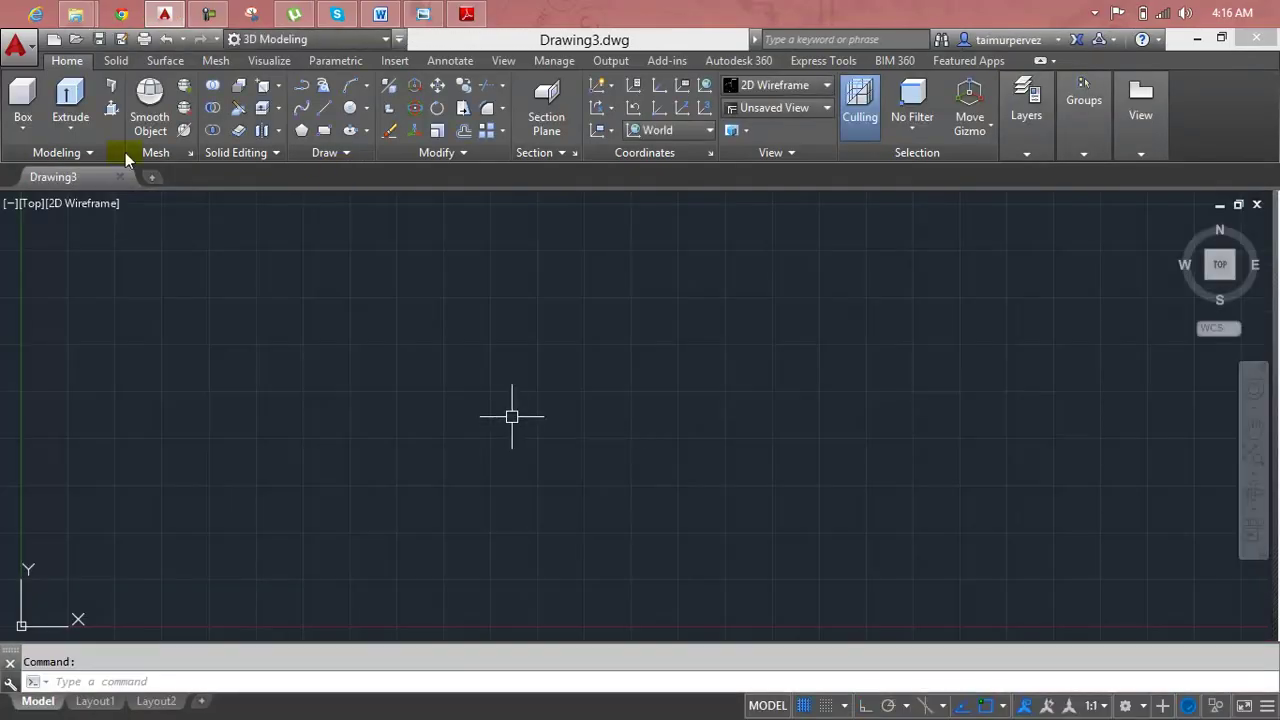
pyautogui.click(28, 204)
pyautogui.click(68, 333)
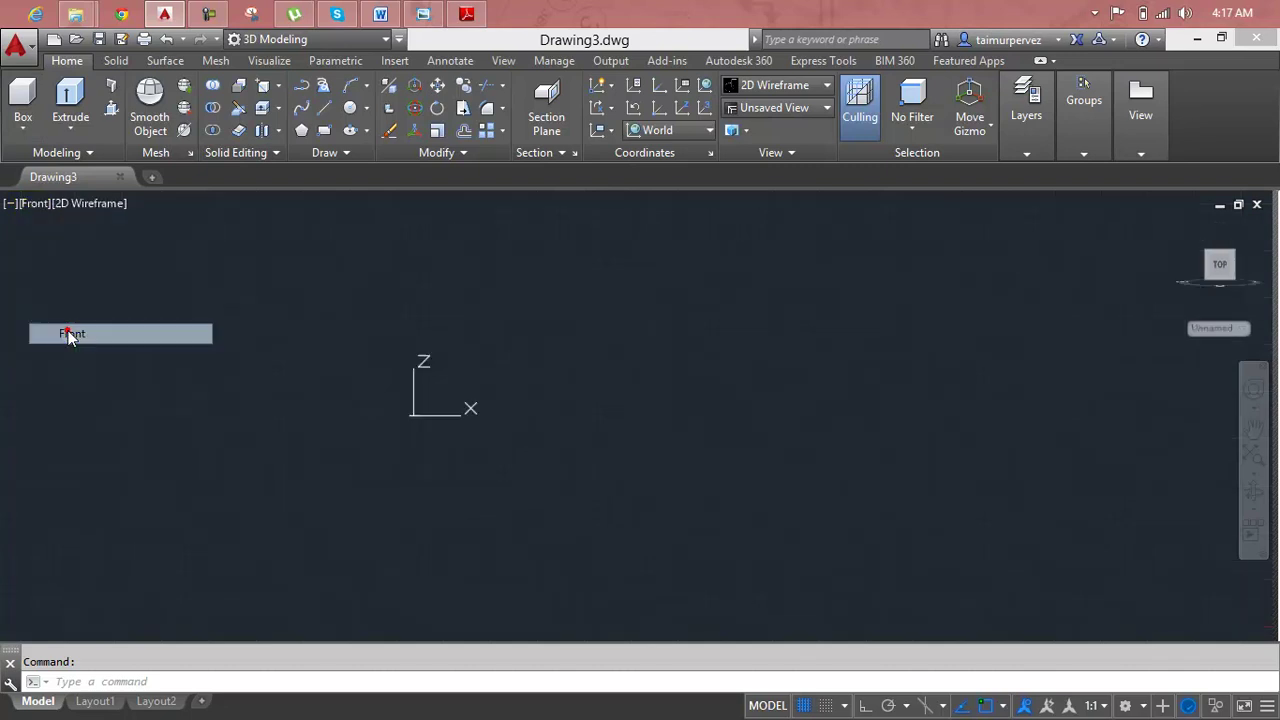
# Turn off 'Display at UCS origin point' in the UCS settings (UC).
pyautogui.write('uc')
pyautogui.press('Return')
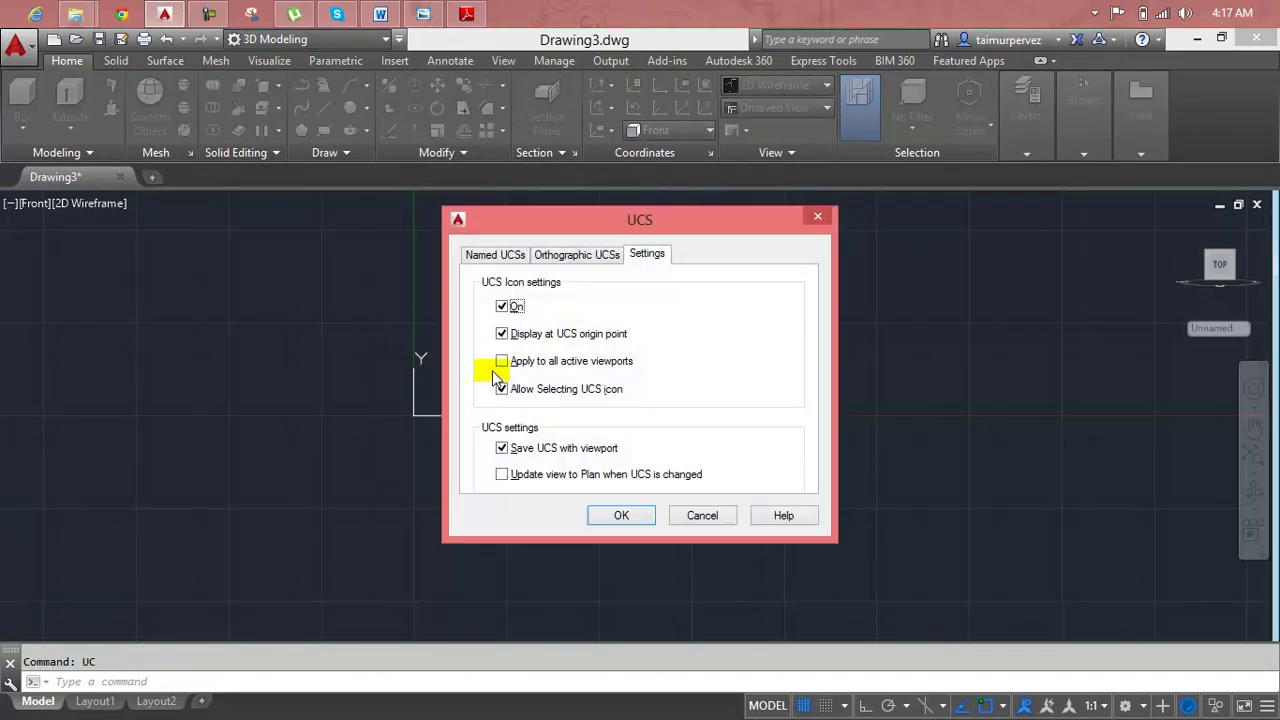
pyautogui.click(501, 333)
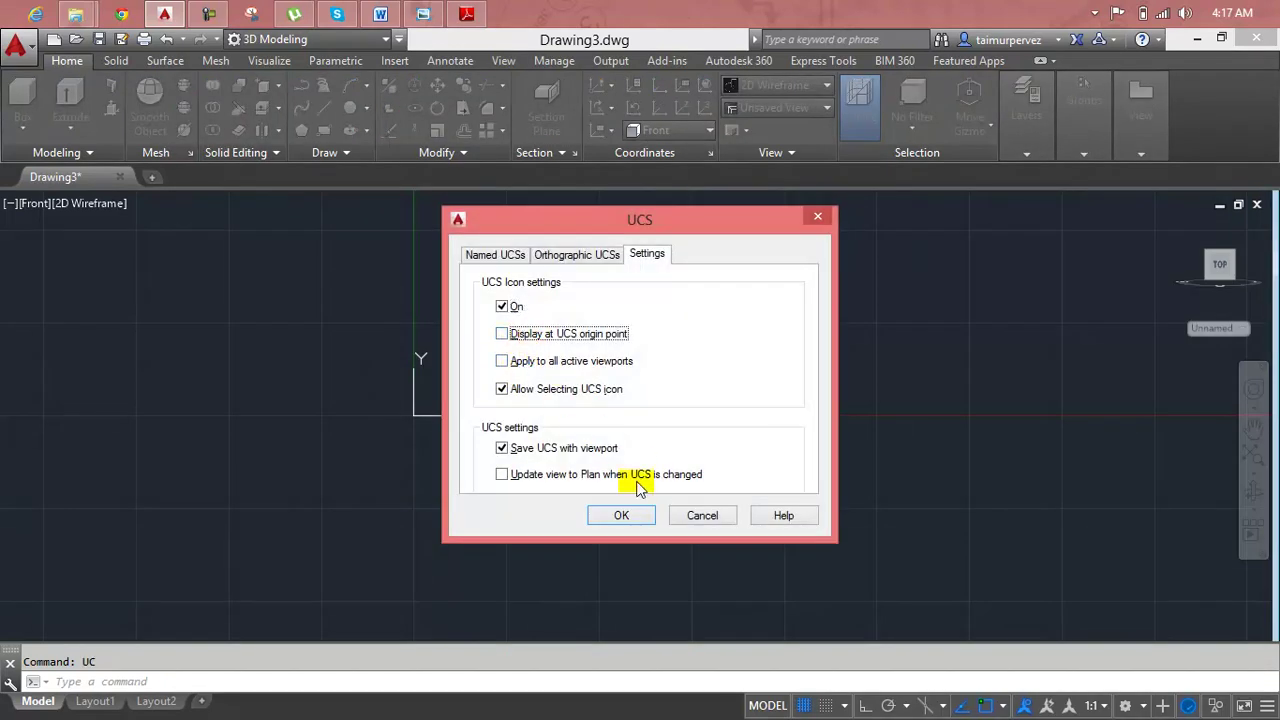
pyautogui.click(621, 515)
pyautogui.press('Escape')
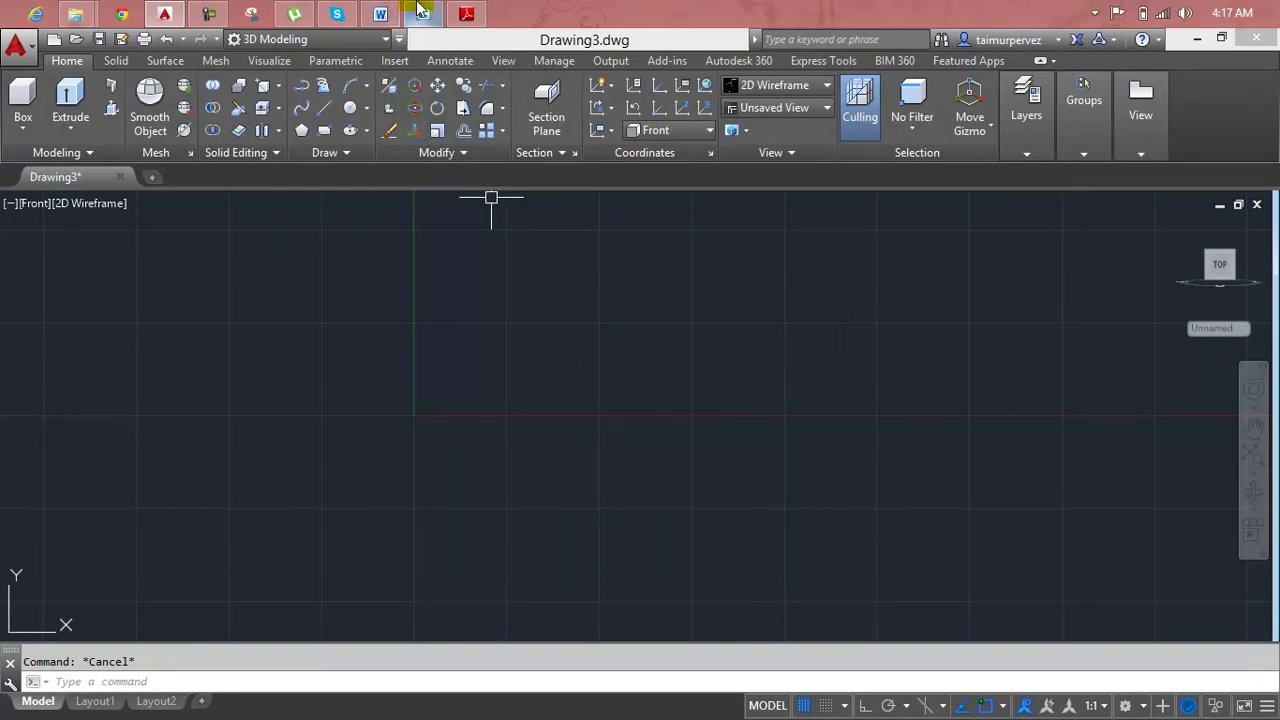
# Check the handle render and Handle PDF references, then return to AutoCAD.
pyautogui.click(423, 14)
pyautogui.click(423, 14)
pyautogui.click(460, 13)
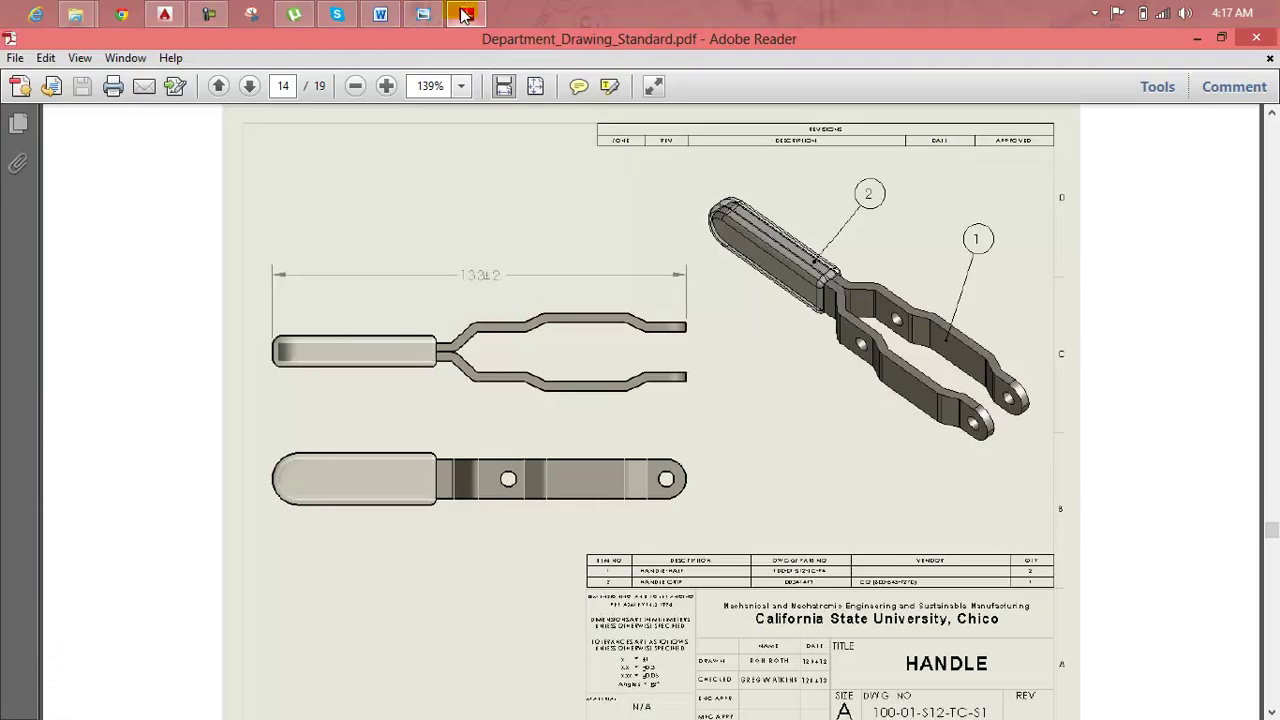
pyautogui.click(463, 13)
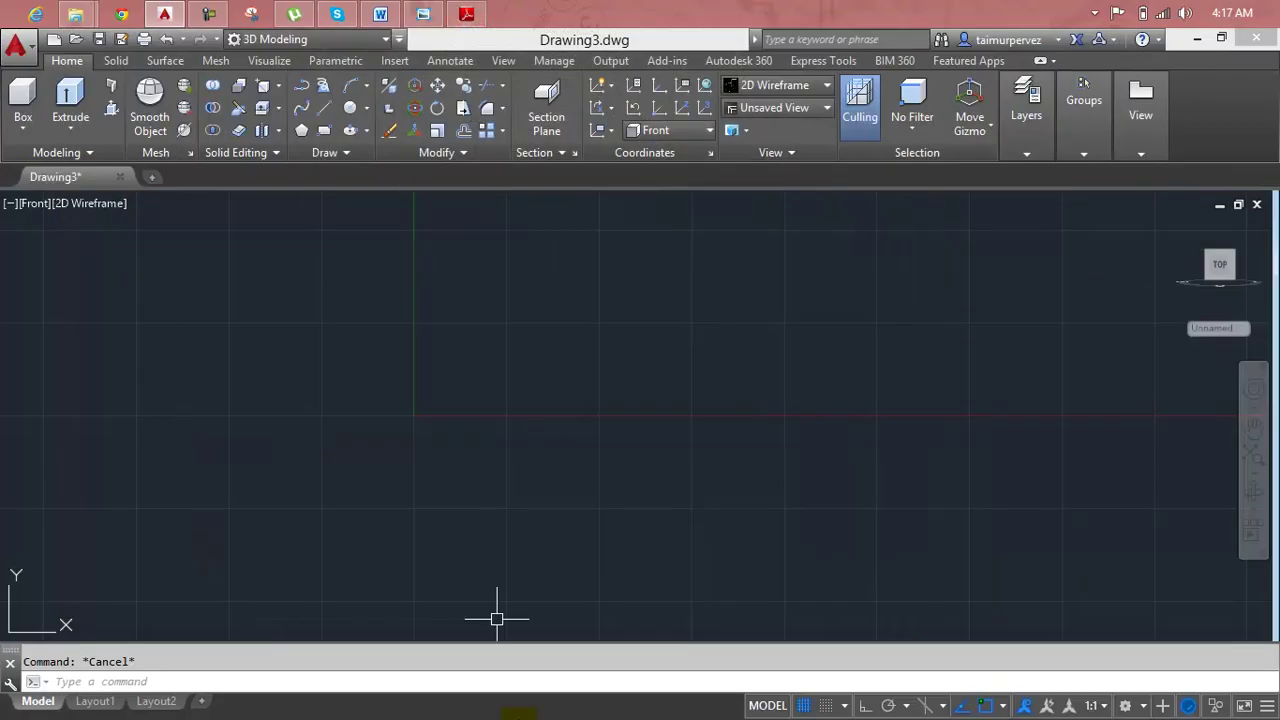
# Start a line (L) and draw a 3-unit horizontal segment with Ortho on.
pyautogui.write('l')
pyautogui.press('Return')
pyautogui.click(371, 387)
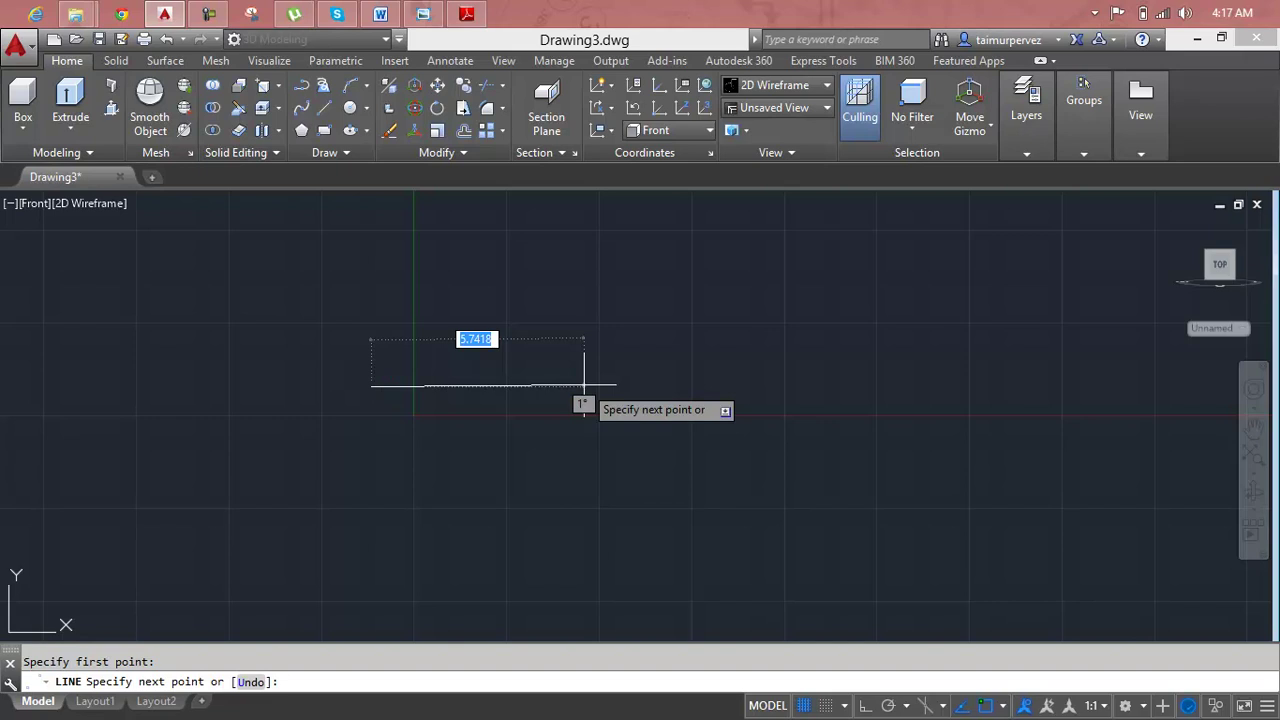
pyautogui.press('F8')
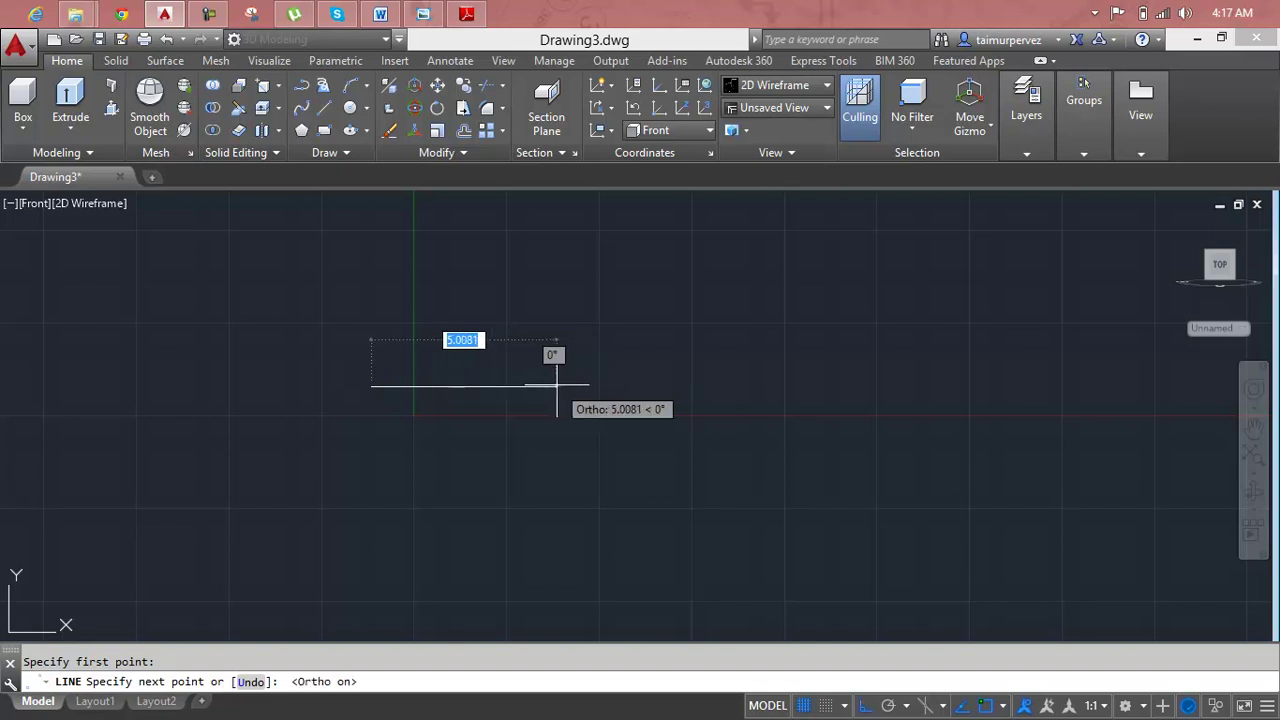
pyautogui.write('3')
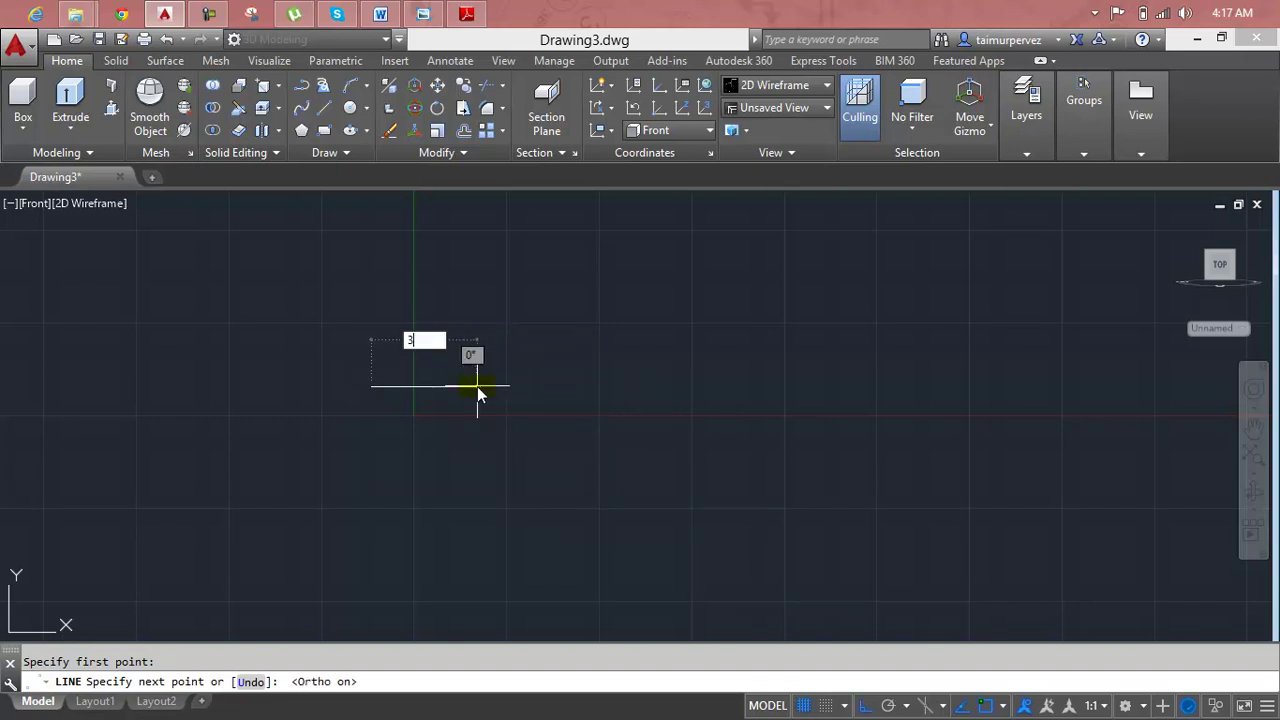
pyautogui.press('Return')
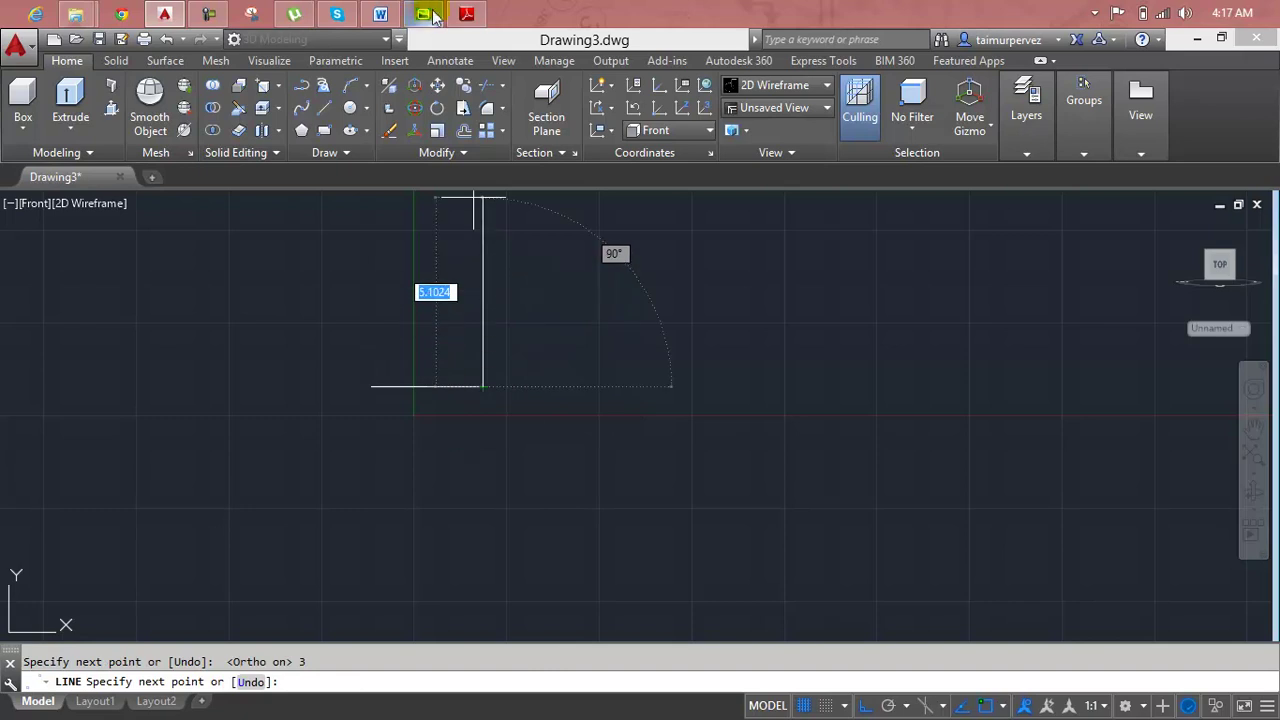
# With Ortho off, enter length 3 for the next segment and move to the angle field.
pyautogui.click(464, 14)
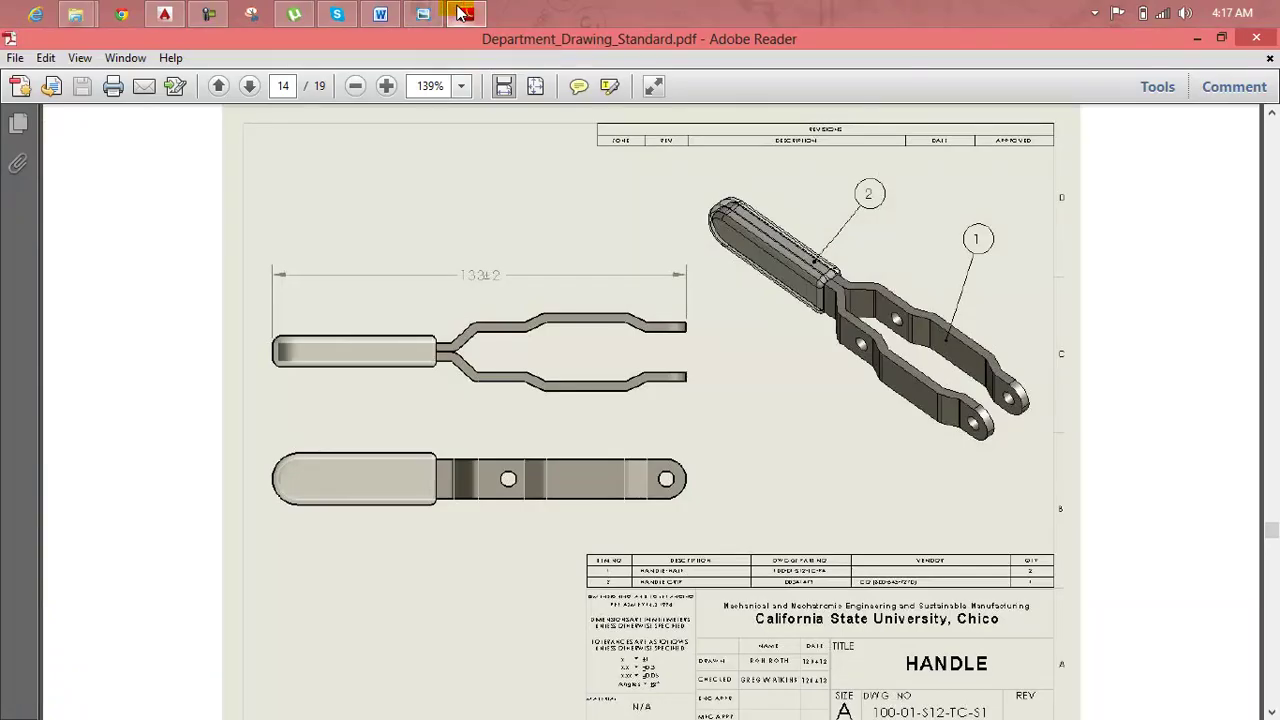
pyautogui.click(464, 14)
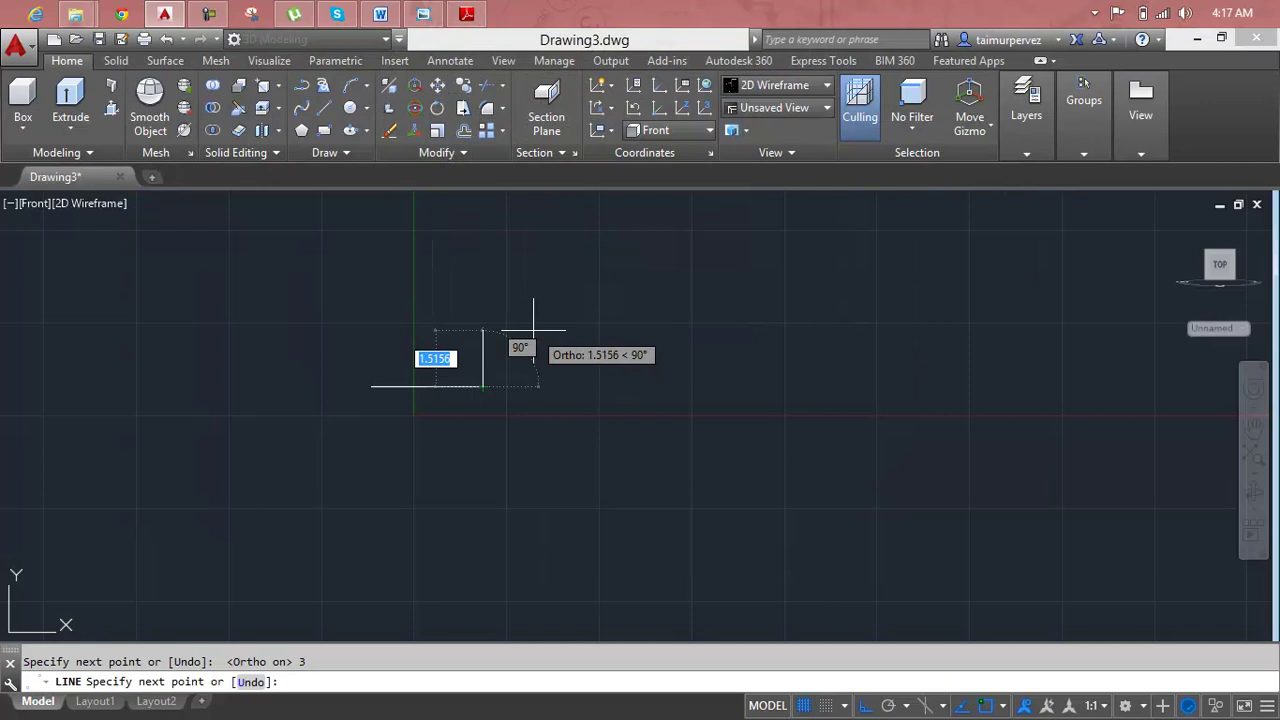
pyautogui.press('F8')
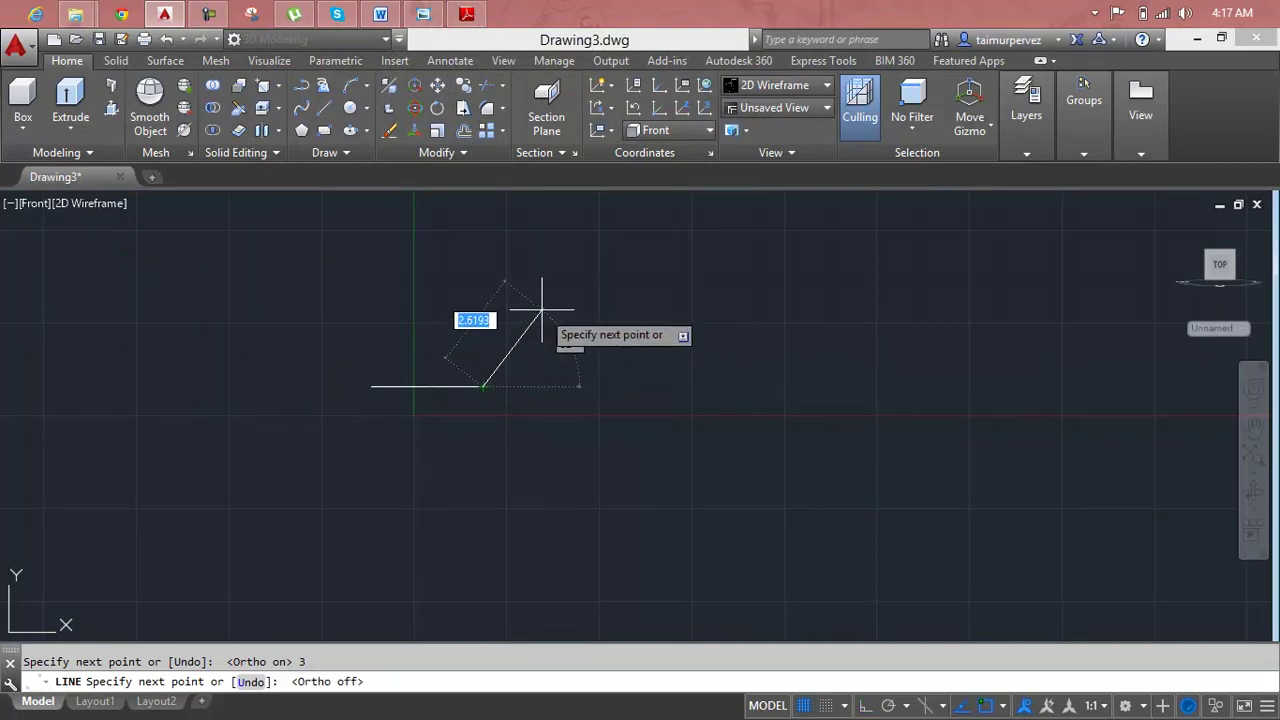
pyautogui.moveTo(466, 14)
pyautogui.click(480, 10)
pyautogui.click(480, 10)
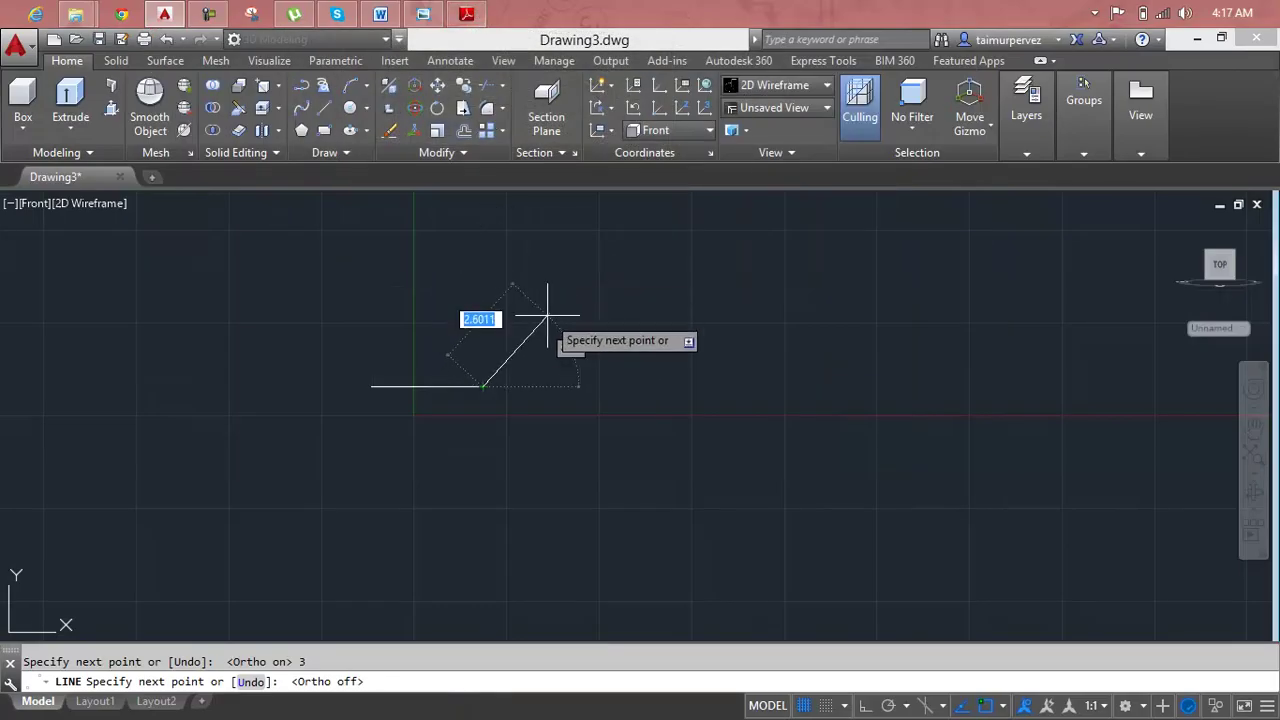
pyautogui.press('F8')
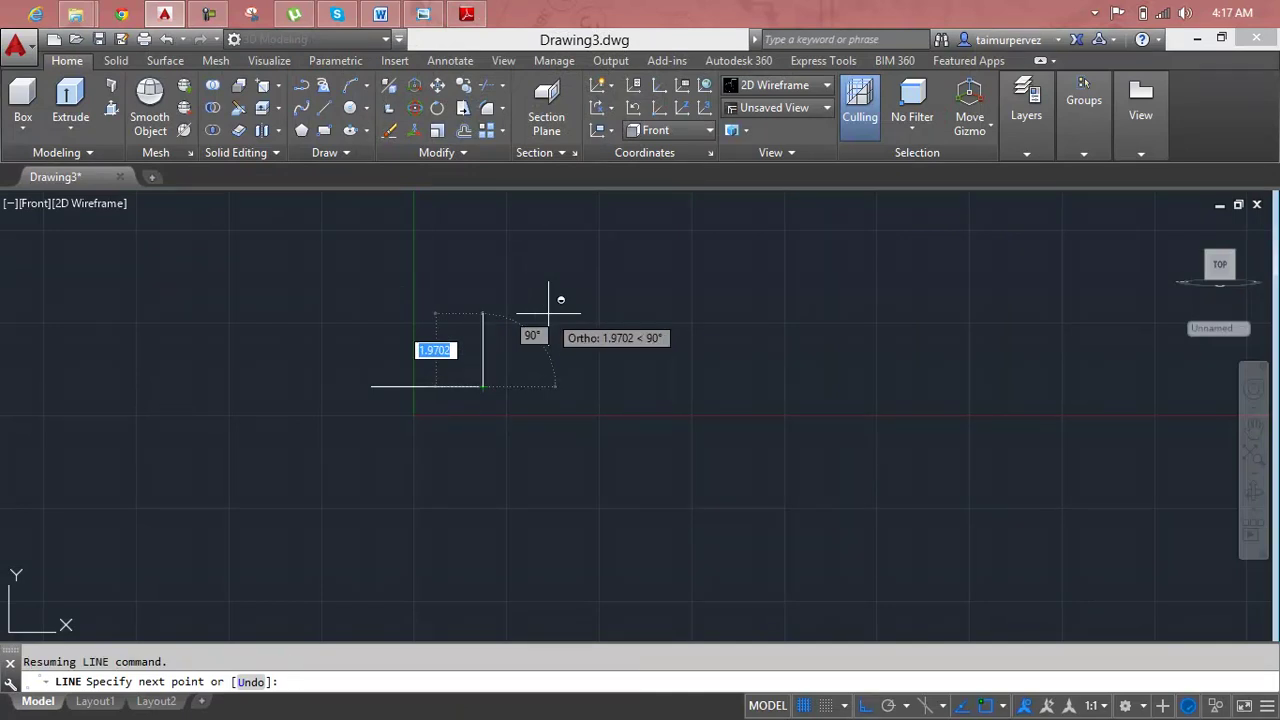
pyautogui.press('F8')
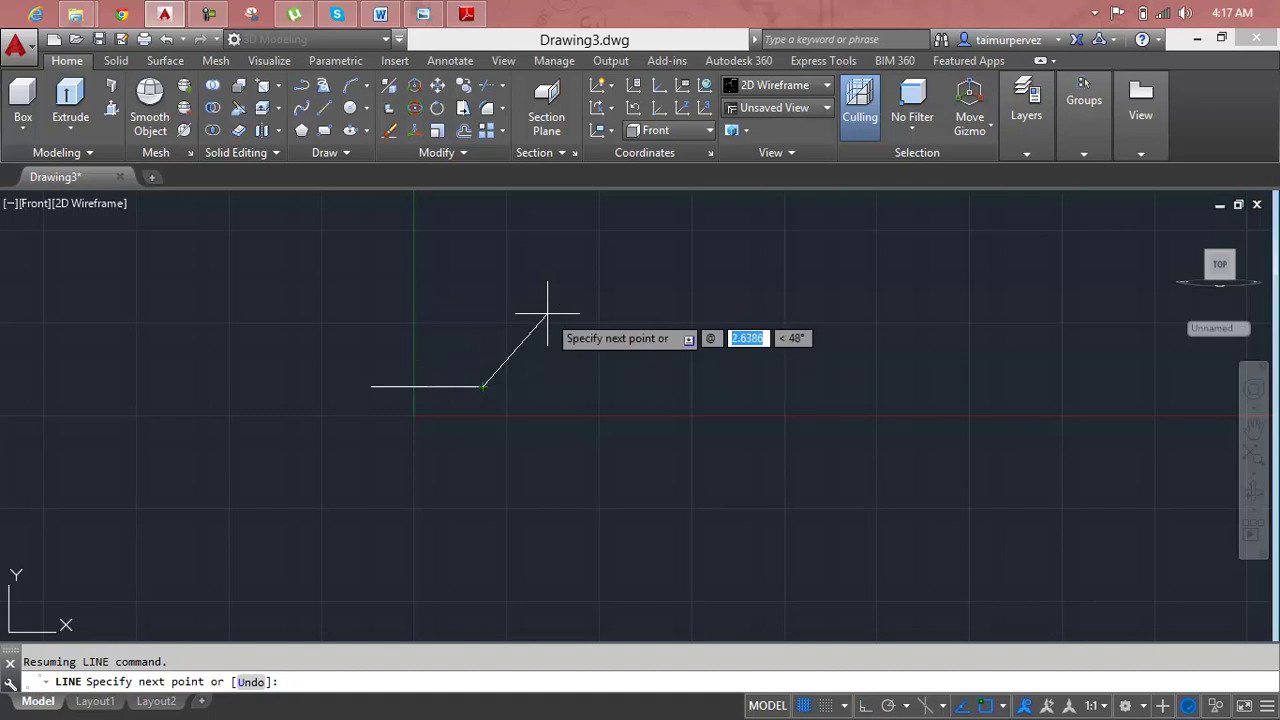
pyautogui.write('3')
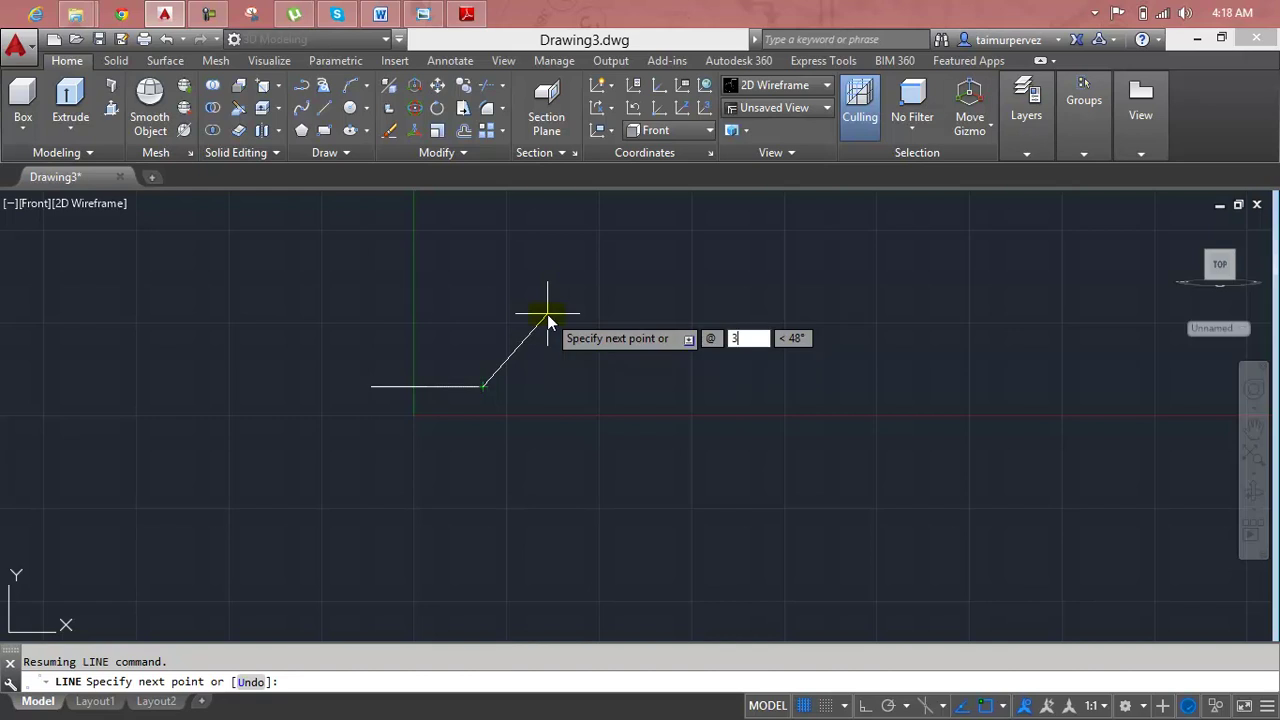
pyautogui.press('Tab')
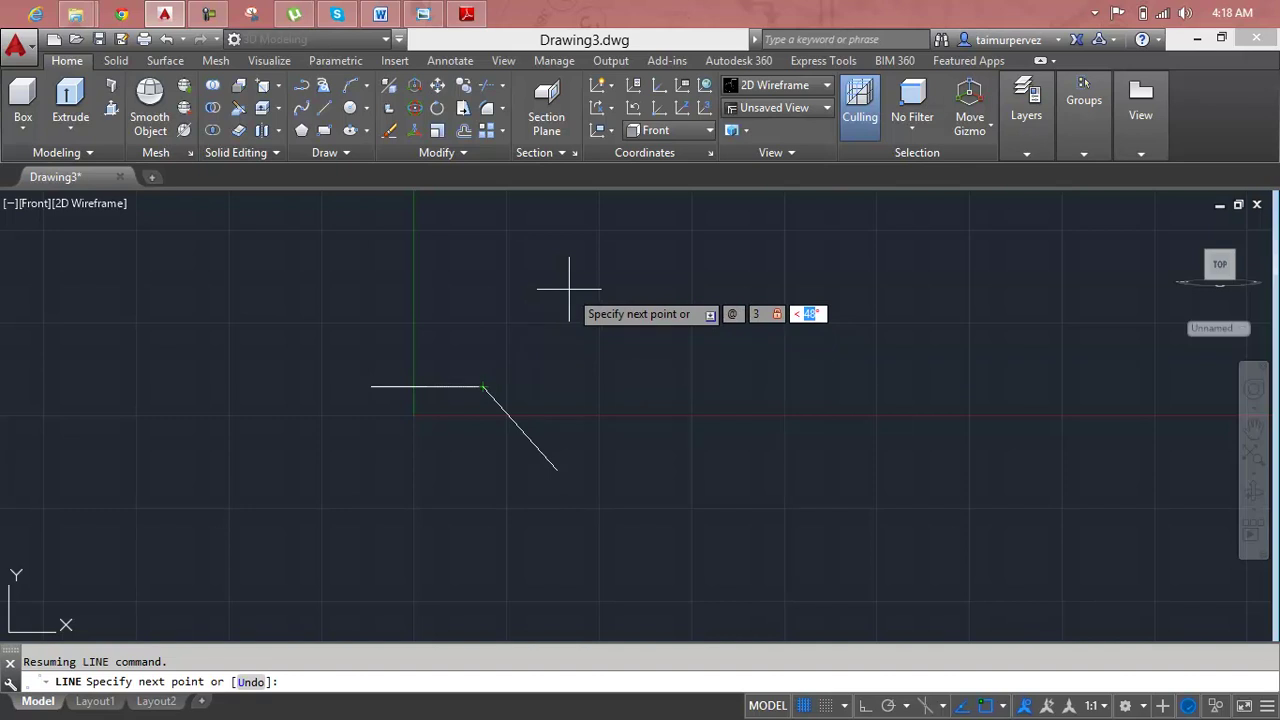
# Enter angle 35 to commit the 3-unit slope, then review the reference images.
pyautogui.write('35')
pyautogui.press('Return')
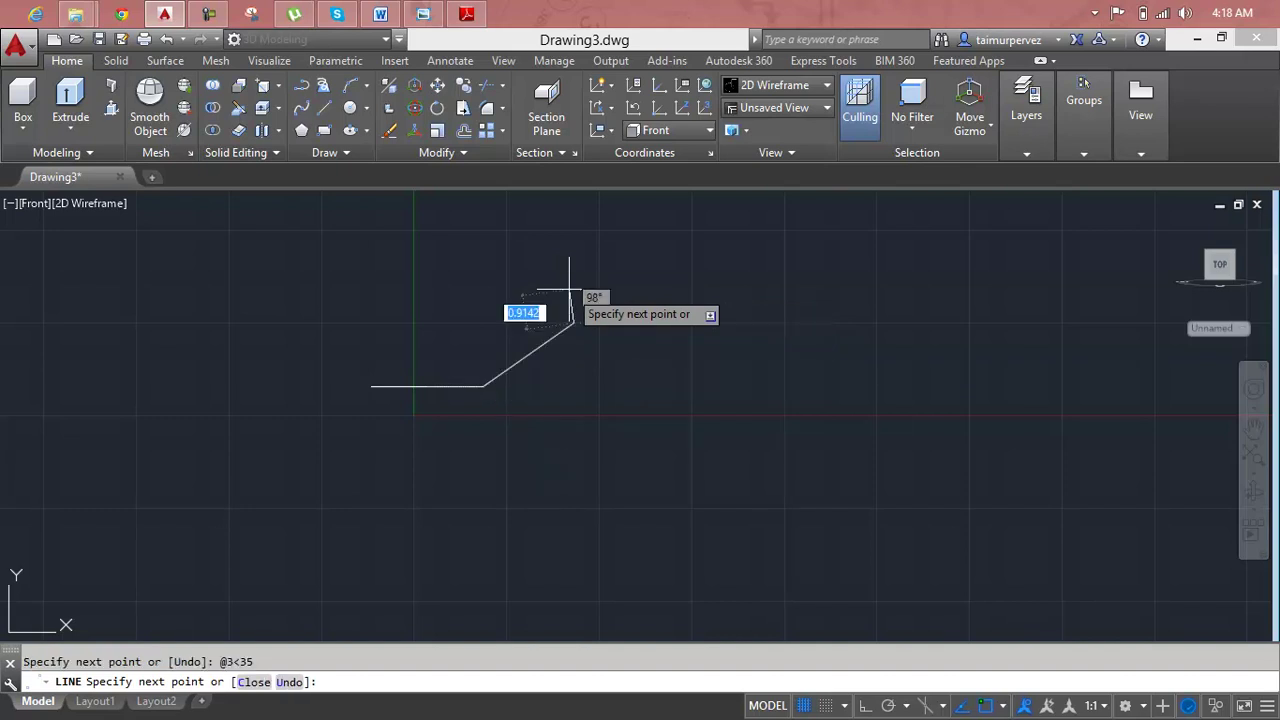
pyautogui.click(425, 13)
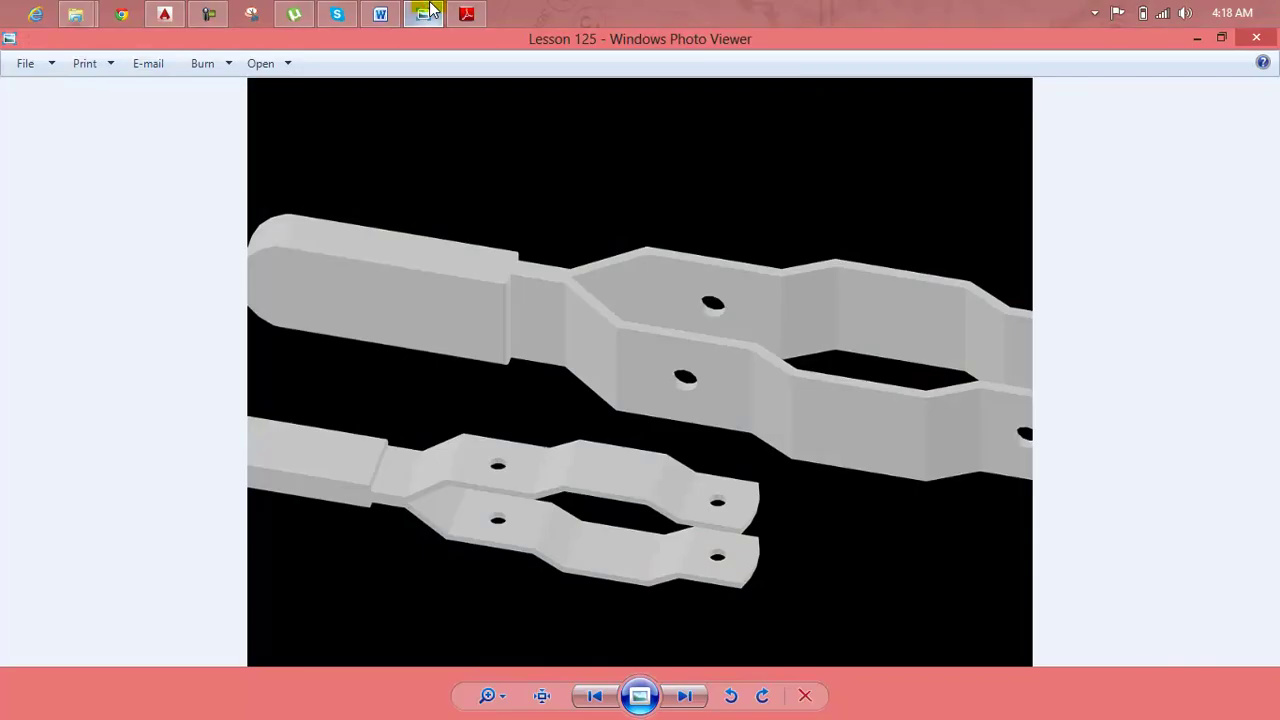
pyautogui.click(430, 10)
pyautogui.click(466, 14)
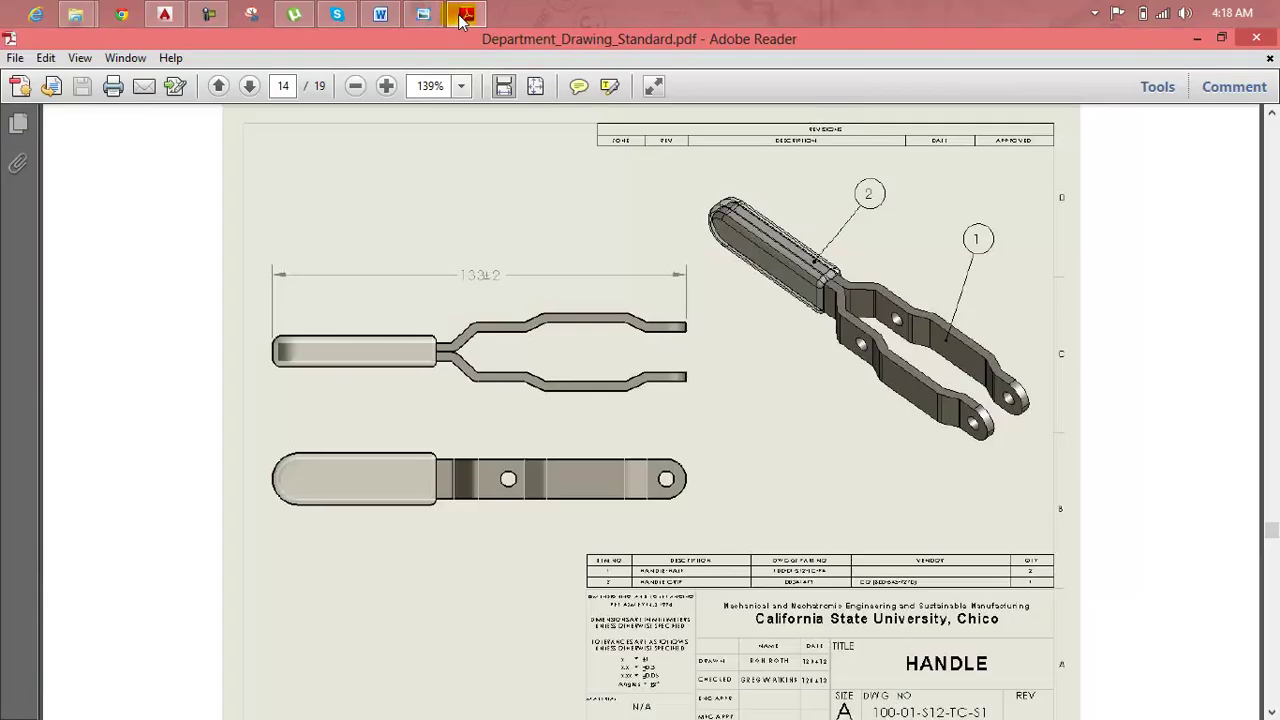
pyautogui.click(465, 15)
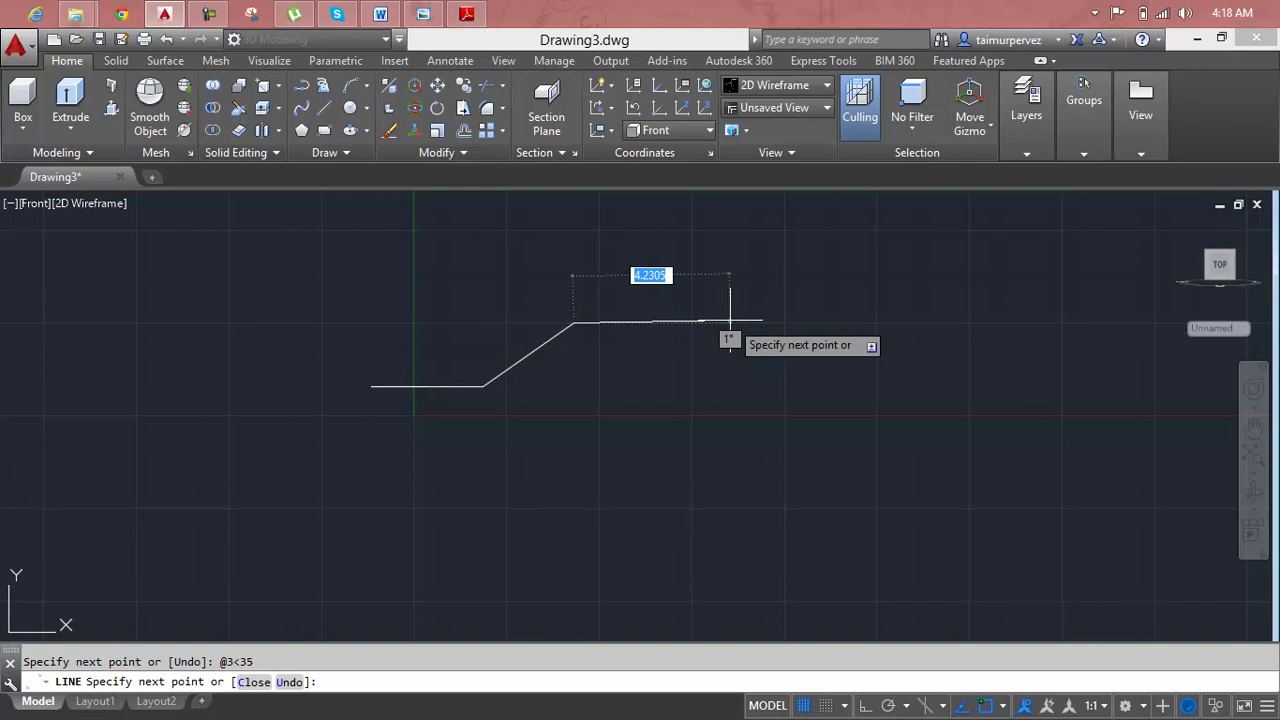
# With Ortho on, draw a 5-unit horizontal segment and recentre the view on the arm.
pyautogui.press('F8')
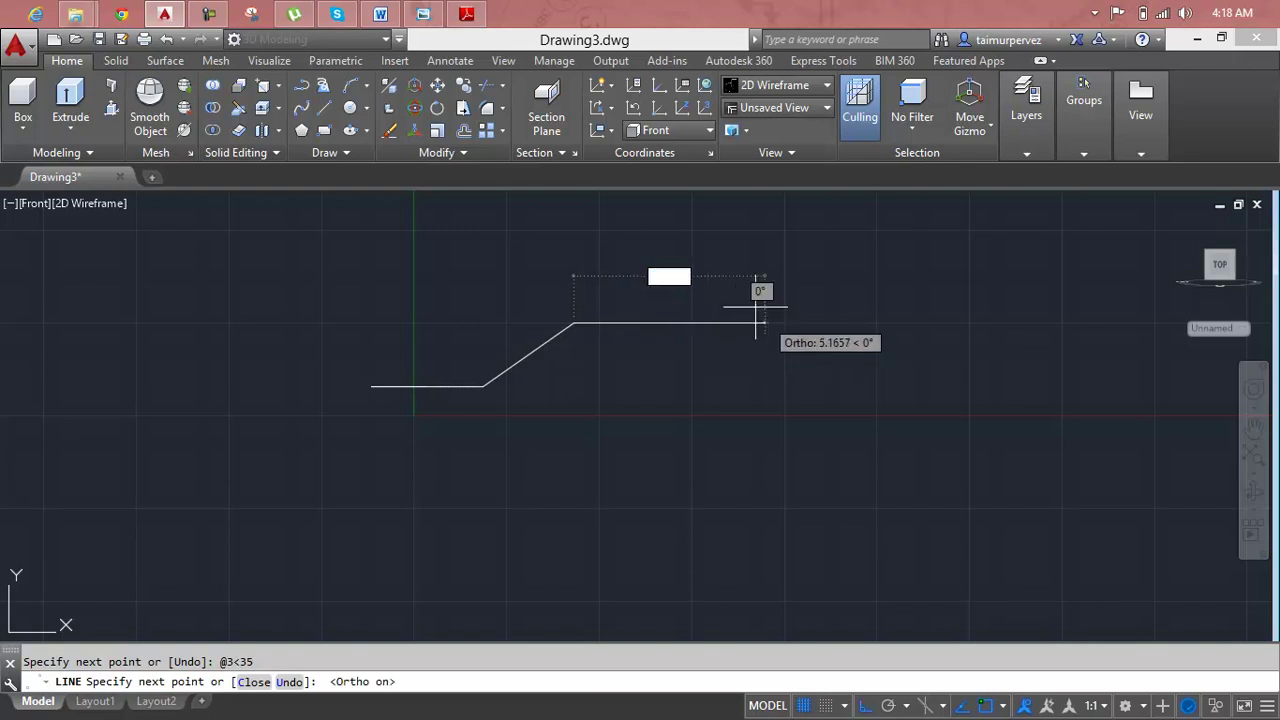
pyautogui.click(465, 14)
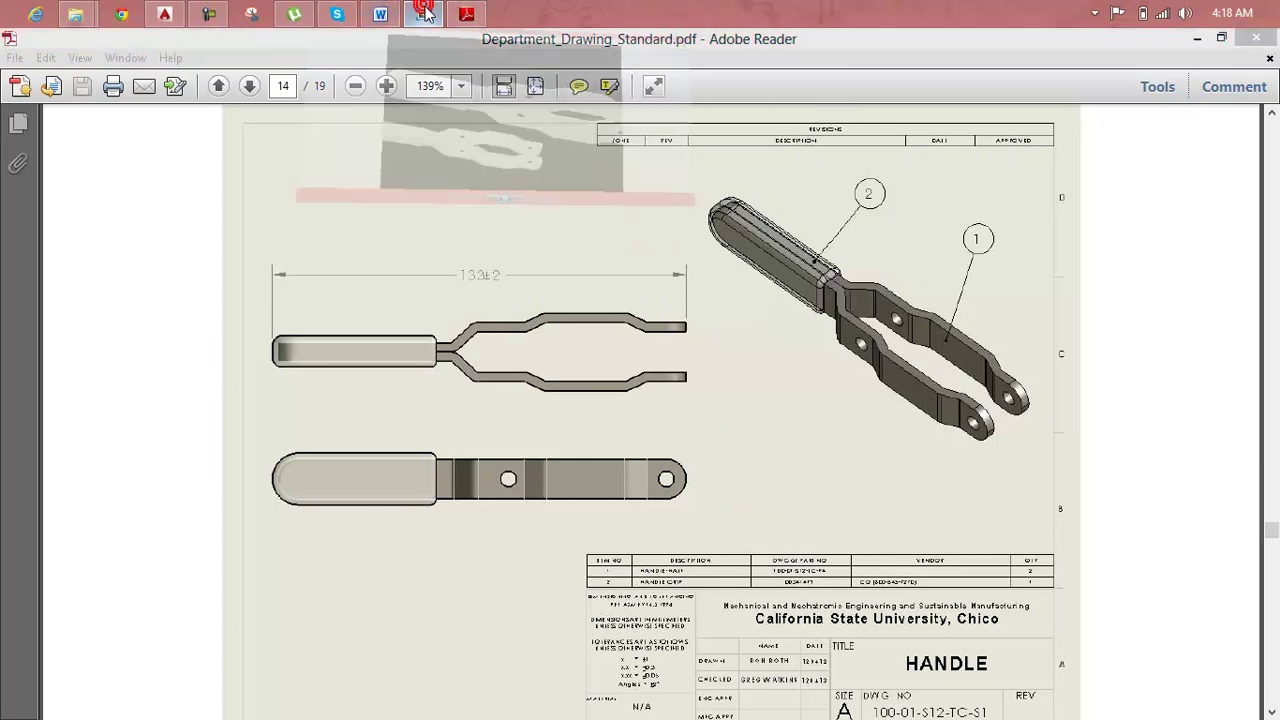
pyautogui.moveTo(423, 14)
pyautogui.click(497, 115)
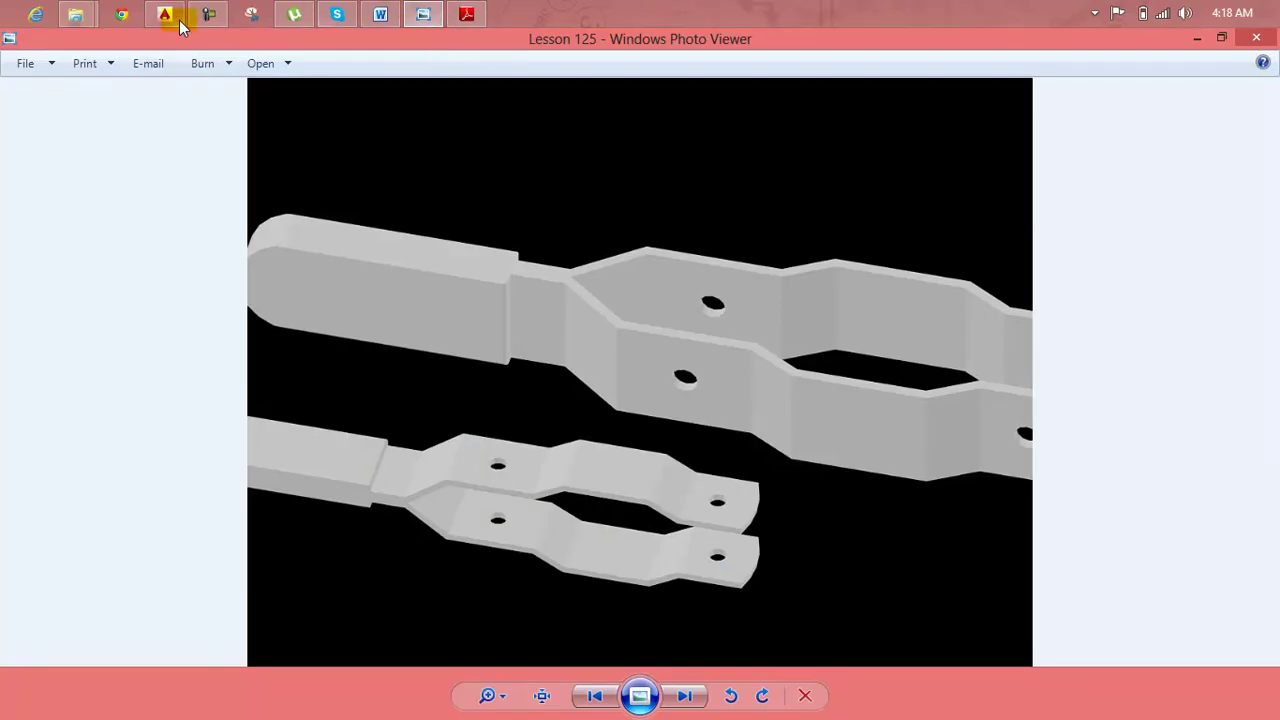
pyautogui.moveTo(165, 14)
pyautogui.click(233, 38)
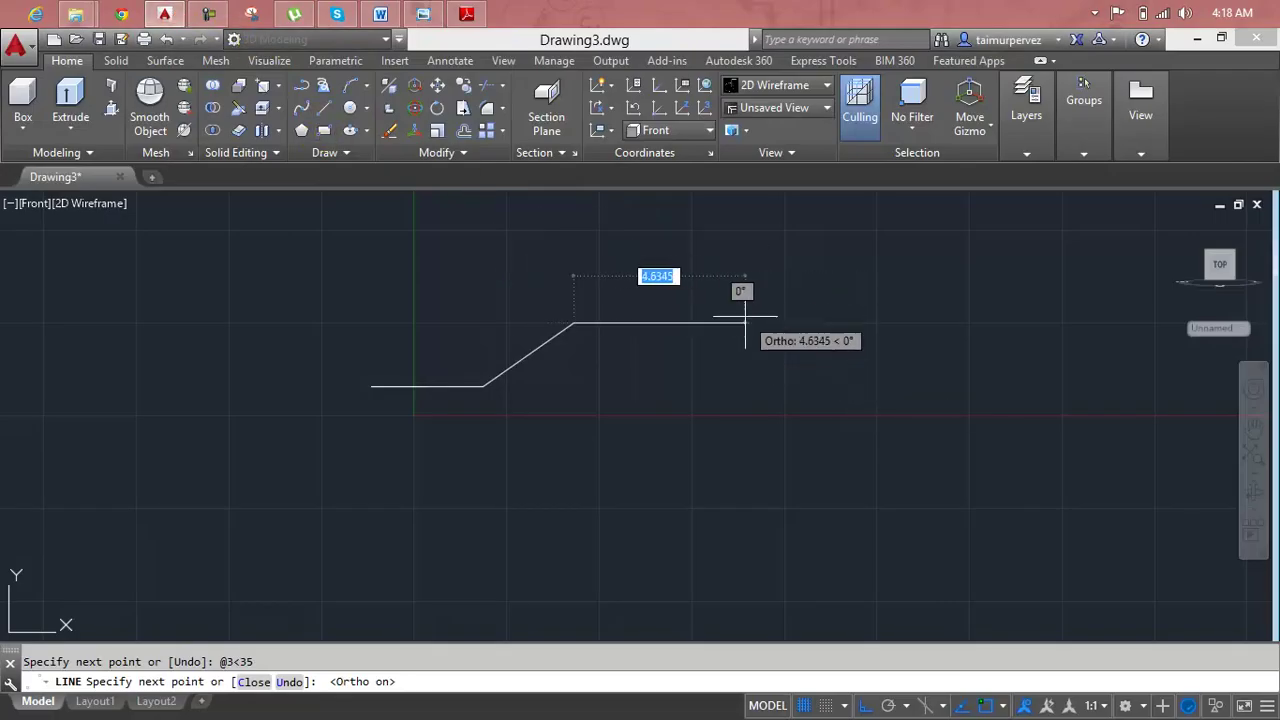
pyautogui.write('5')
pyautogui.press('Return')
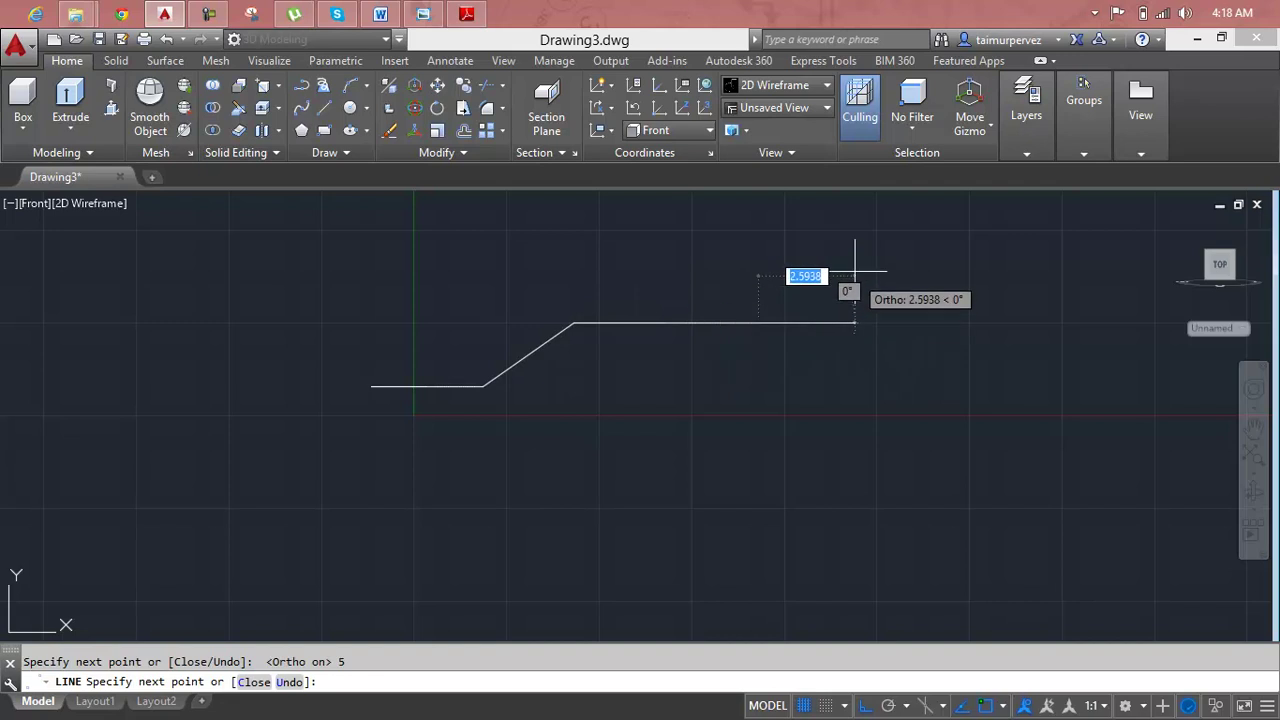
pyautogui.moveTo(771, 277); pyautogui.dragTo(658, 427, button='middle')
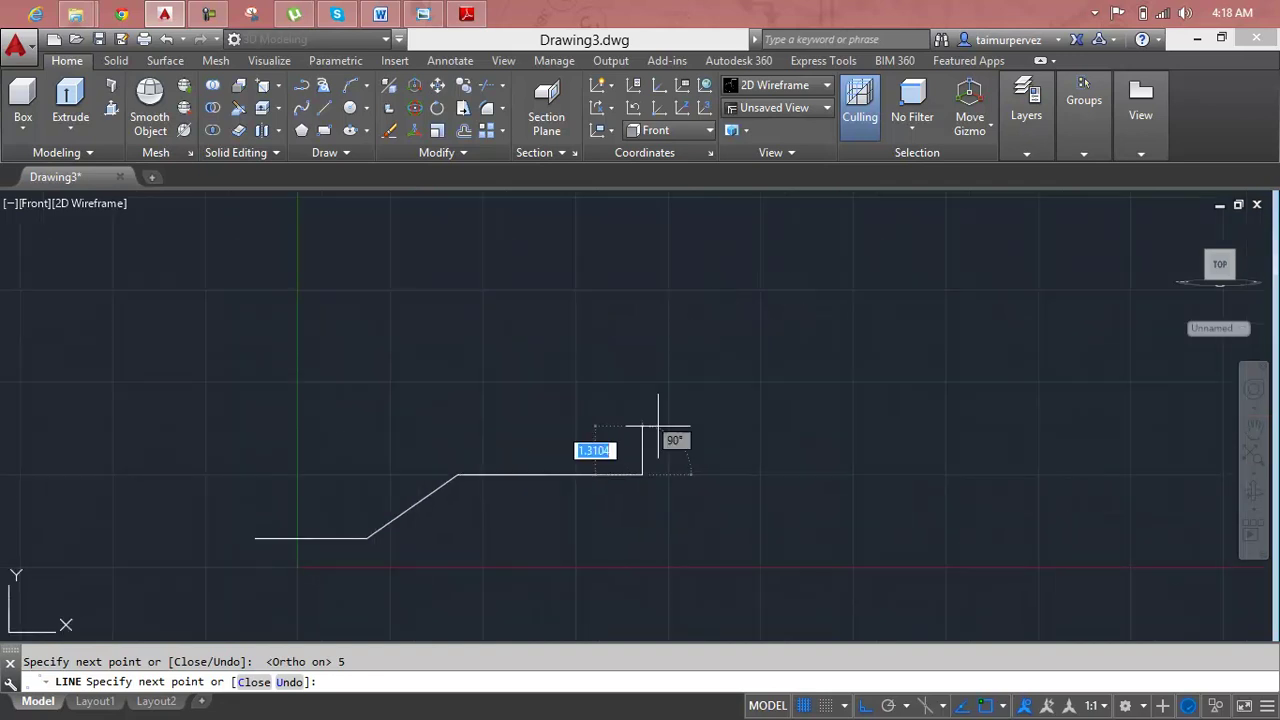
pyautogui.click(424, 13)
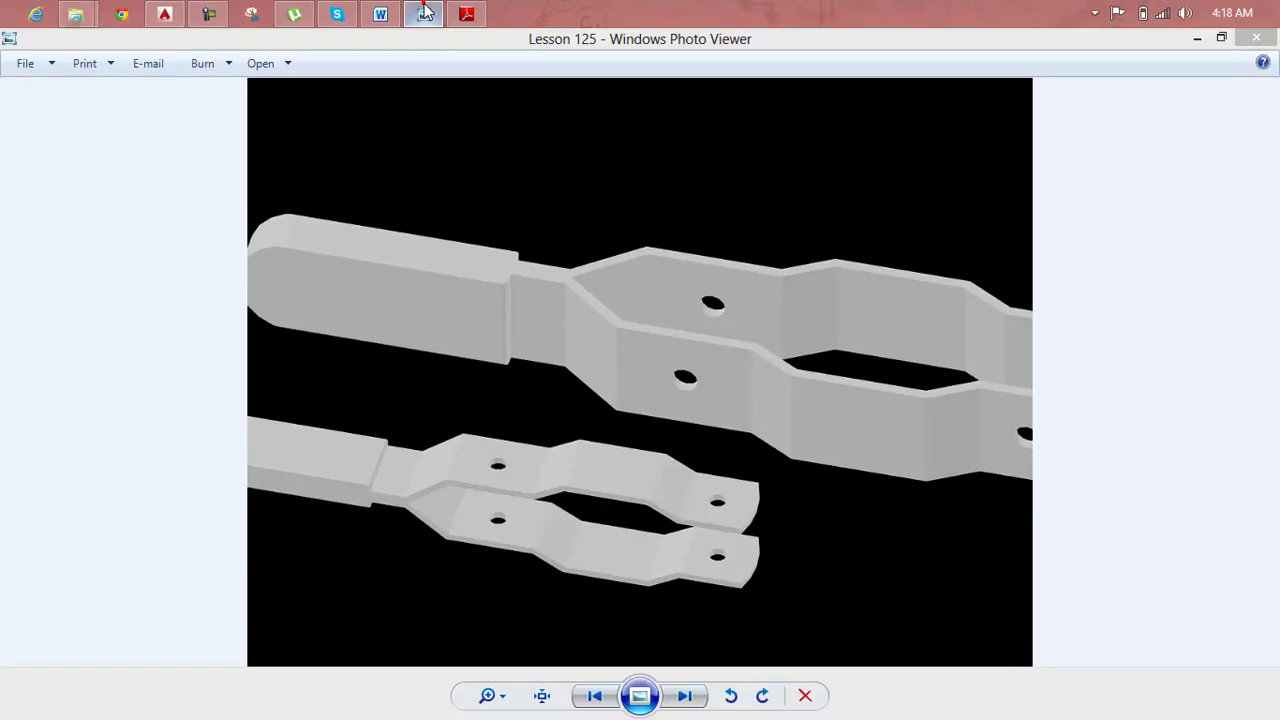
pyautogui.click(424, 13)
pyautogui.click(467, 13)
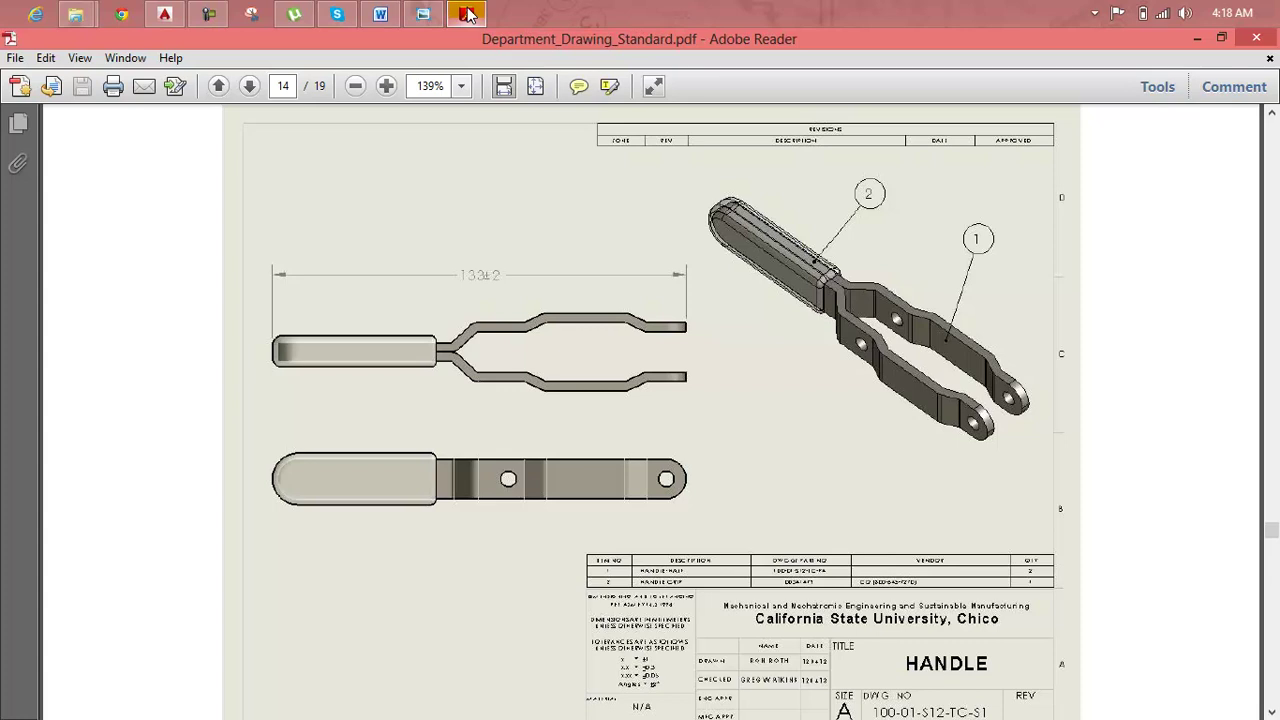
pyautogui.click(467, 12)
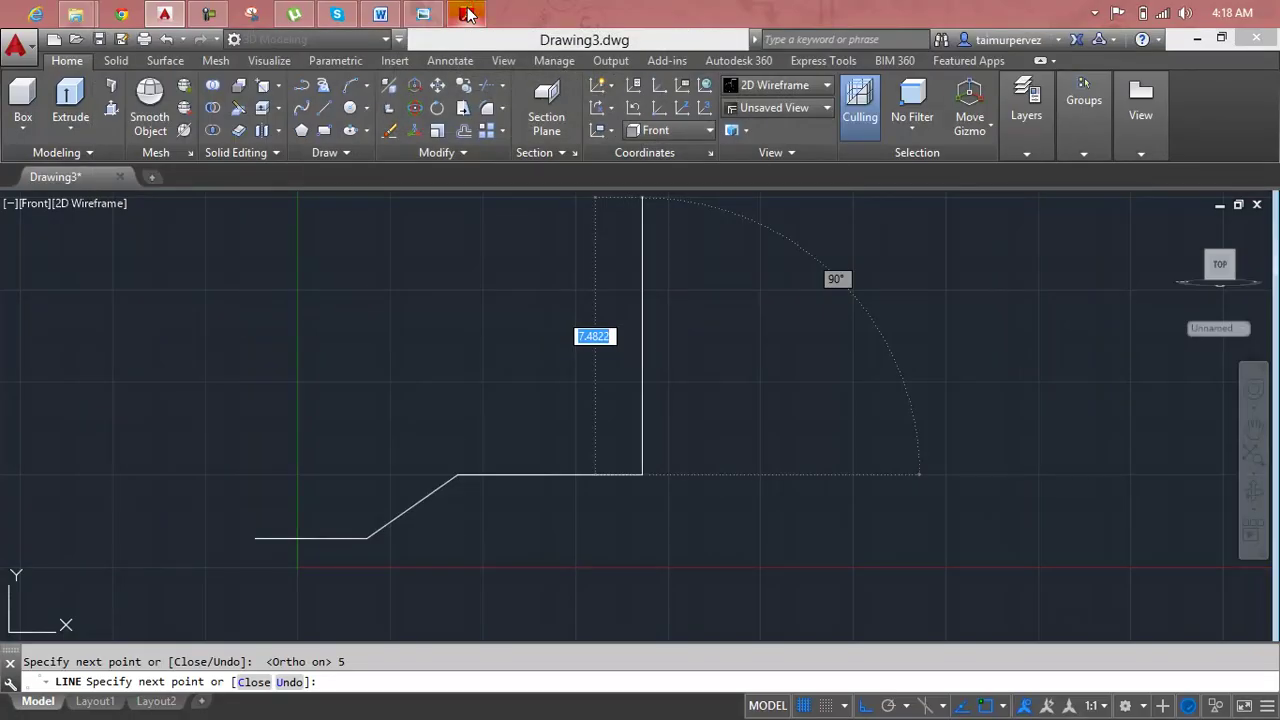
# With Ortho off, draw a 3-unit segment rising at 30 degrees.
pyautogui.click(467, 12)
pyautogui.click(467, 12)
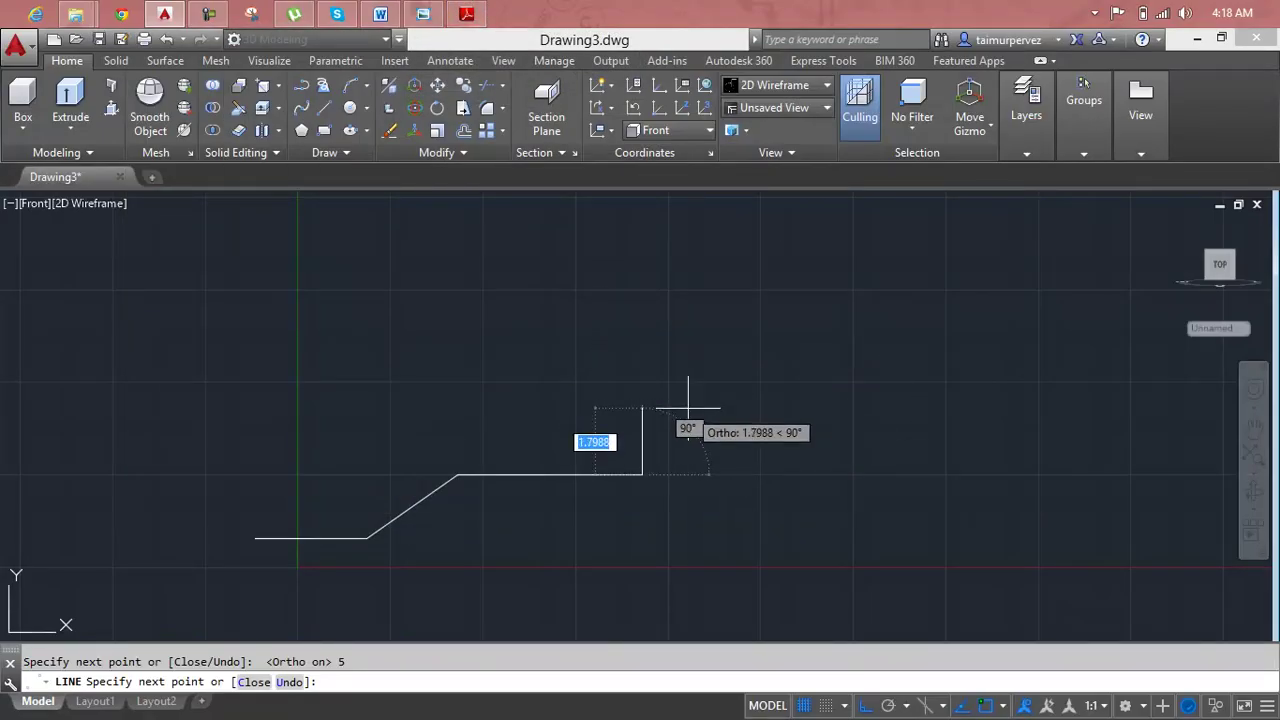
pyautogui.press('F8')
pyautogui.press('F8')
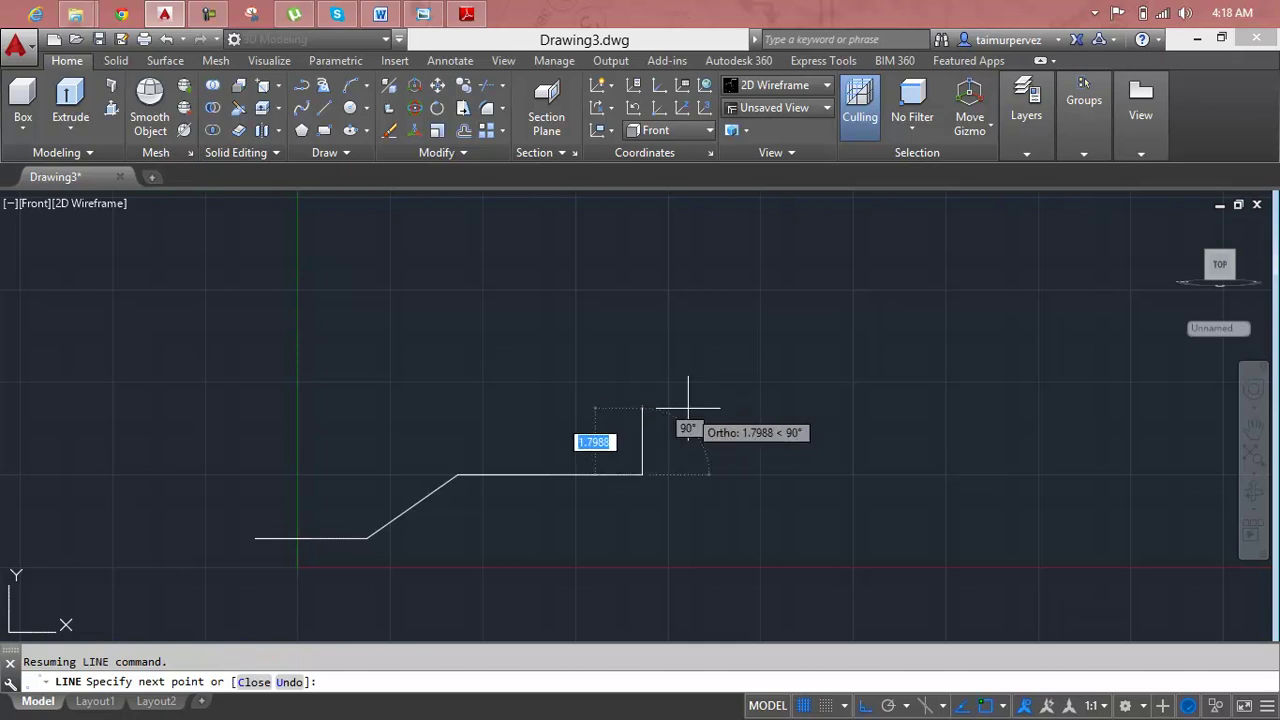
pyautogui.write('3')
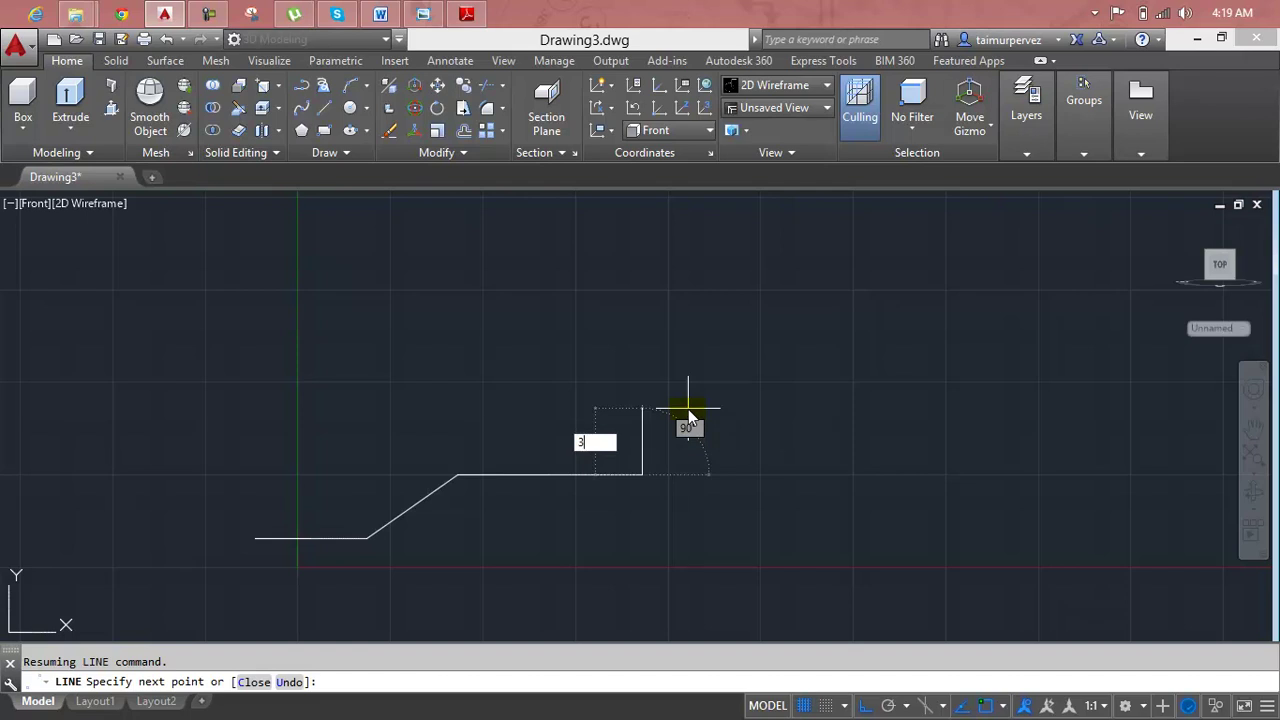
pyautogui.press('Return')
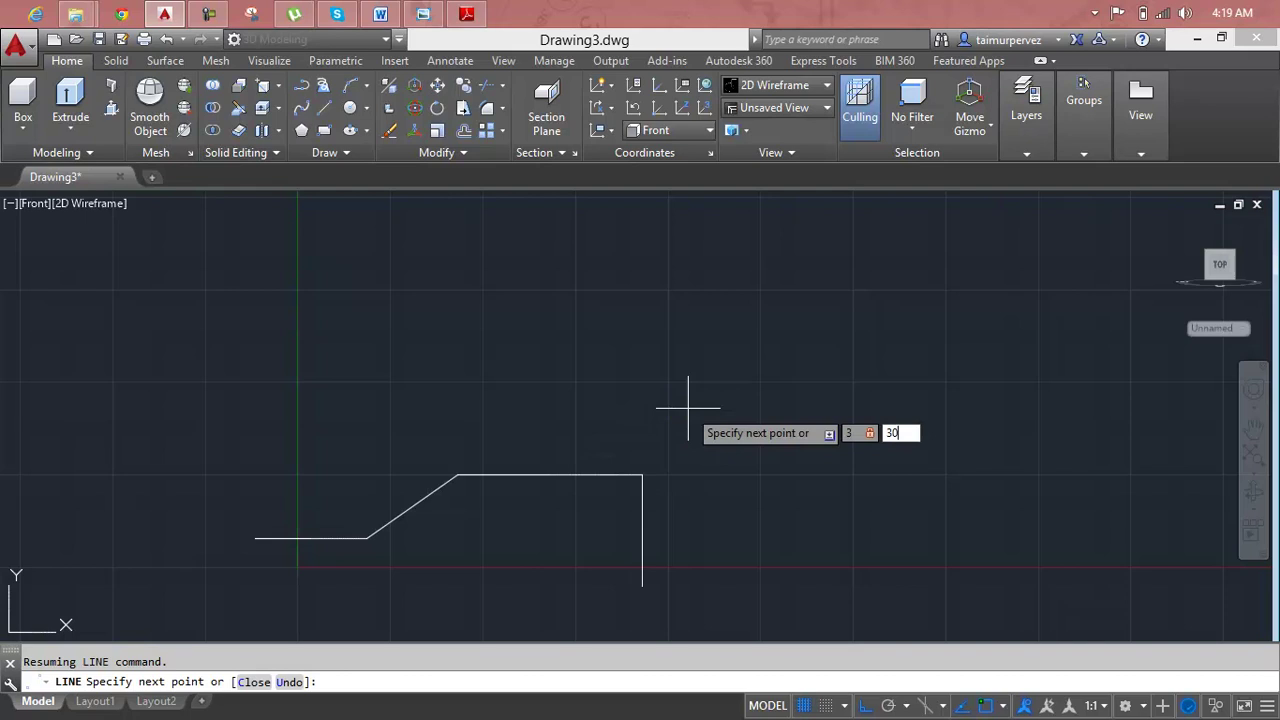
pyautogui.press('Return')
# Zoom out and recentre on the arm, then recheck the handle render and PDF.
pyautogui.scroll(-4, 921, 450)
pyautogui.moveTo(921, 450); pyautogui.dragTo(599, 477, button='middle')
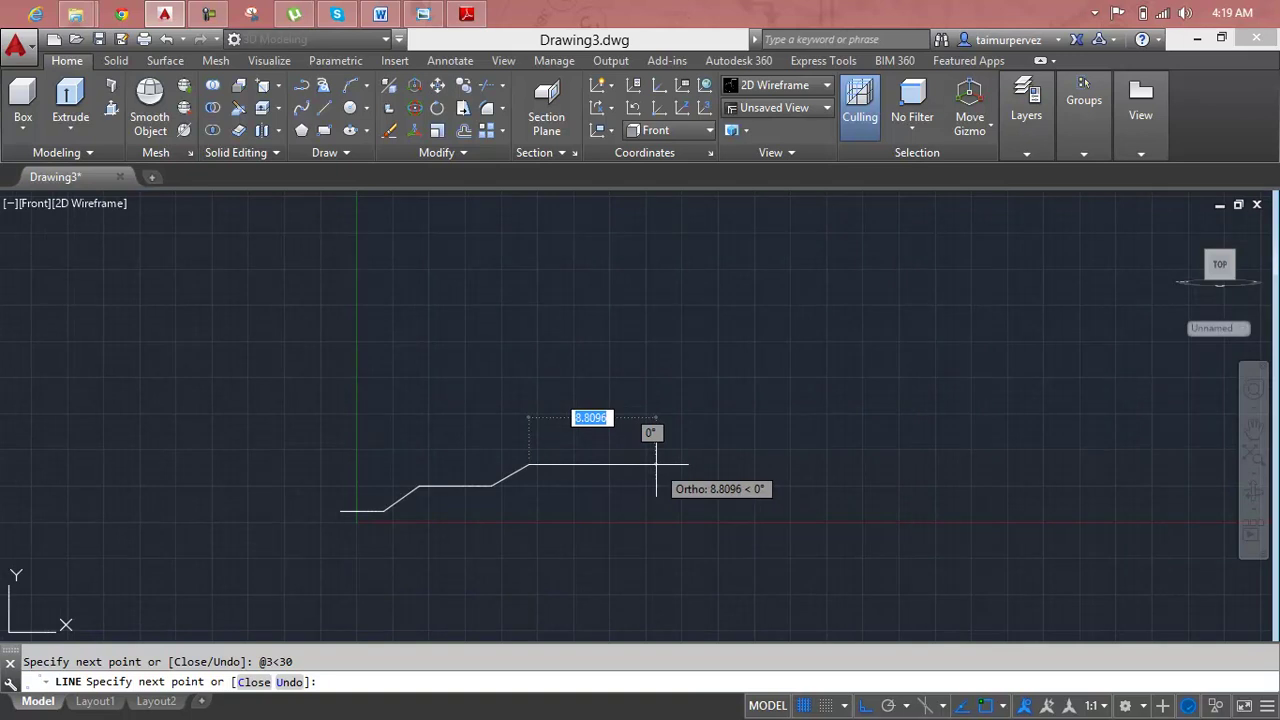
pyautogui.click(425, 14)
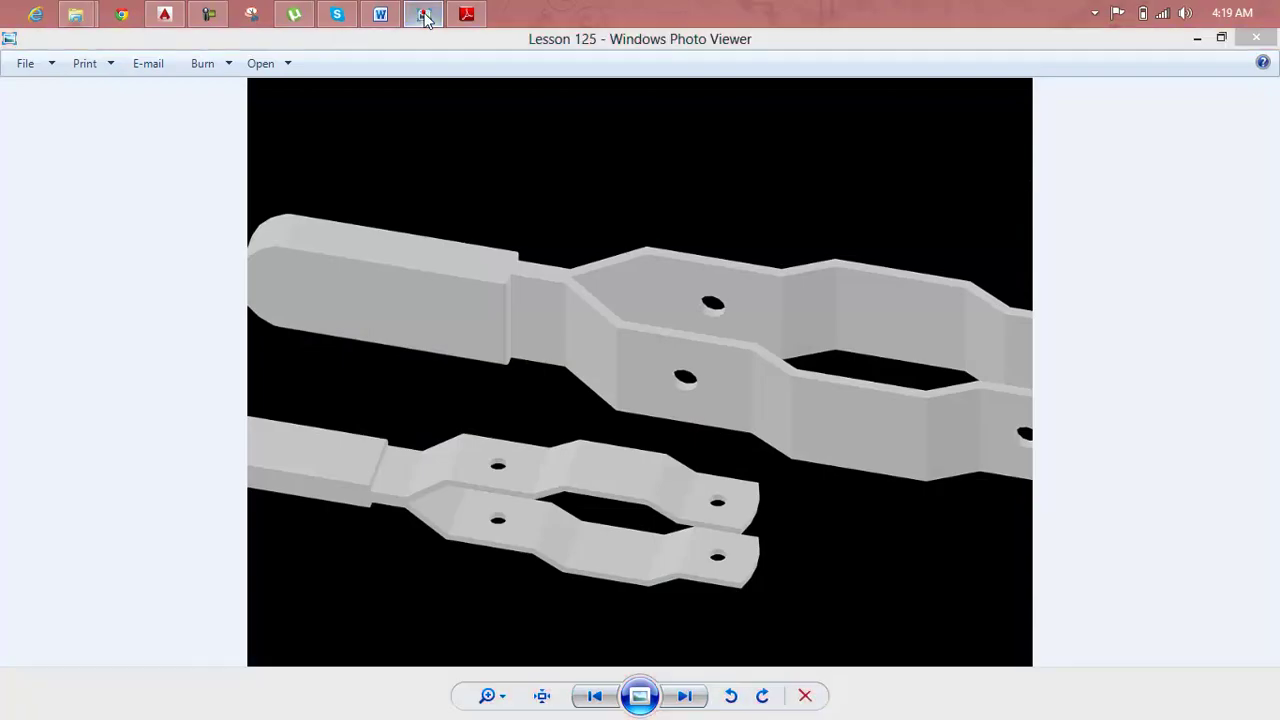
pyautogui.click(428, 15)
pyautogui.click(463, 20)
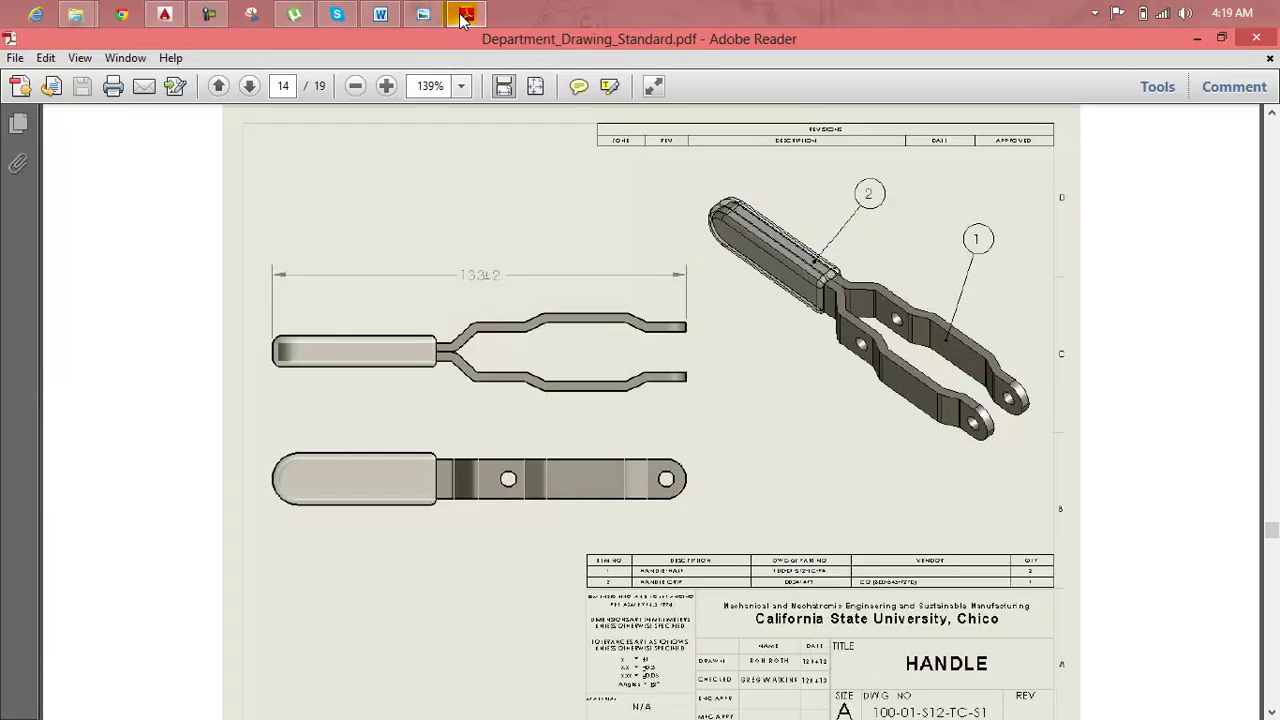
pyautogui.click(463, 16)
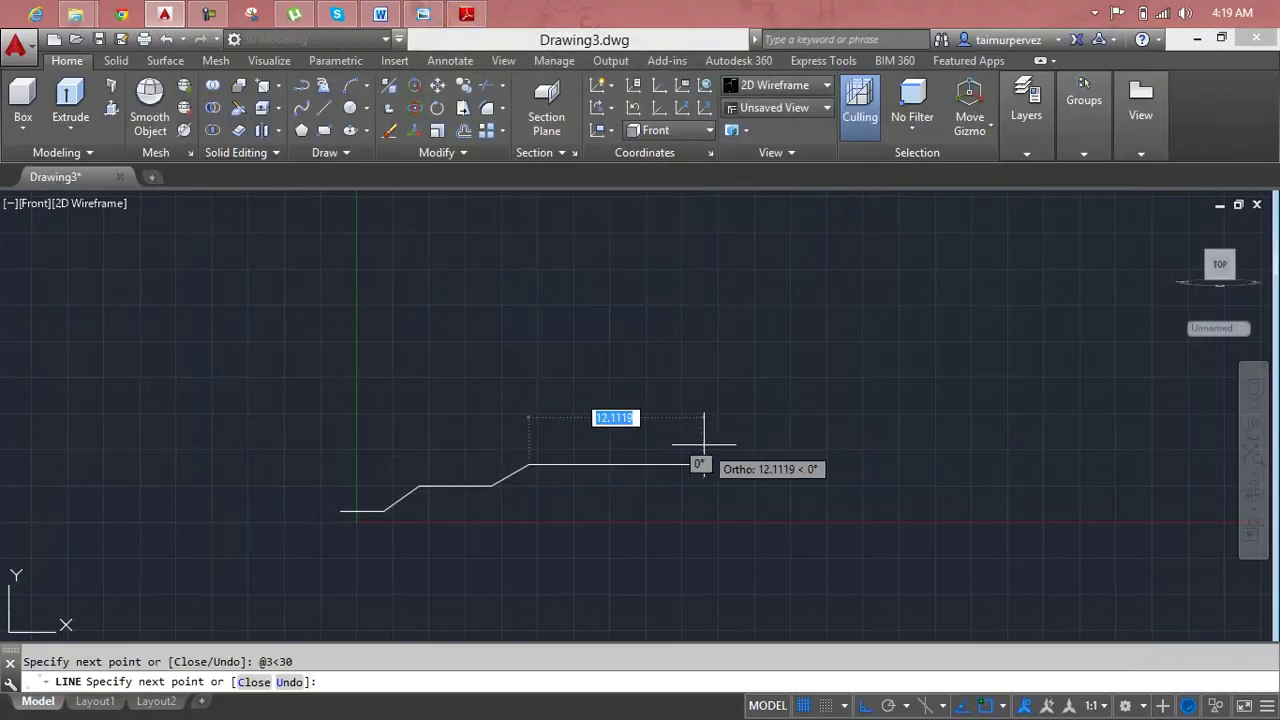
# Draw the 8-unit horizontal top segment and end the line command.
pyautogui.write('8')
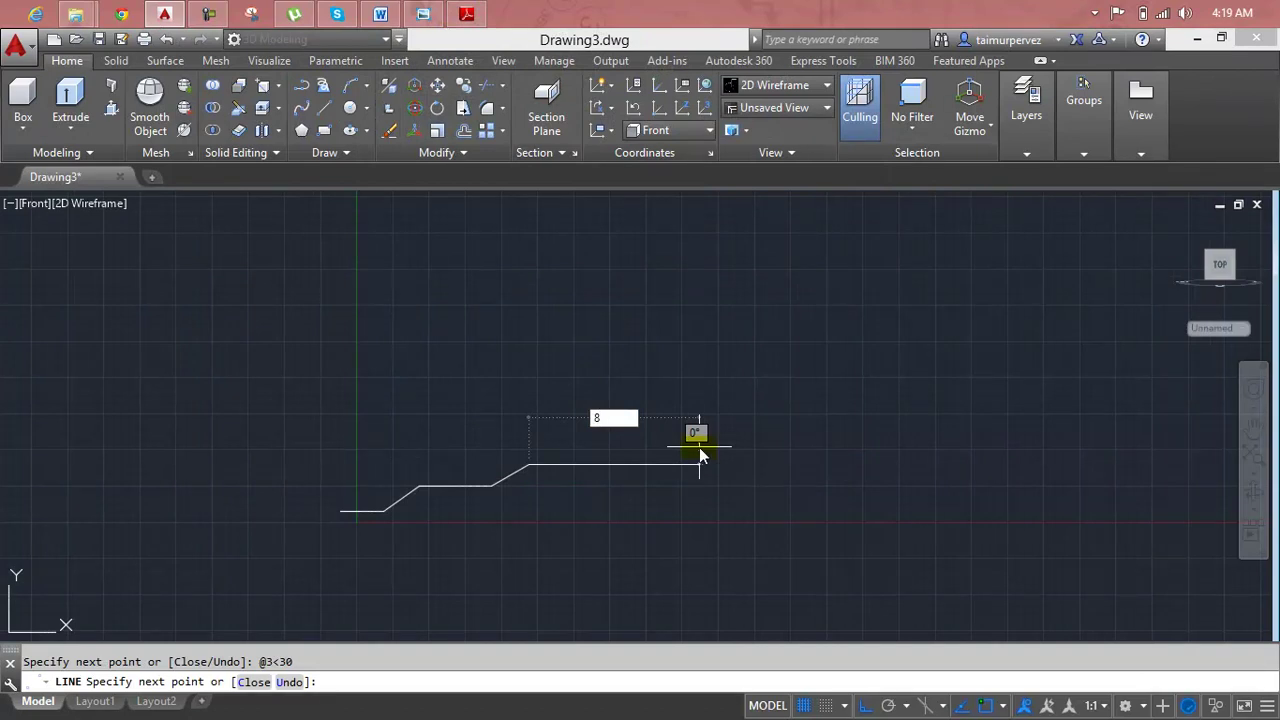
pyautogui.press('Return')
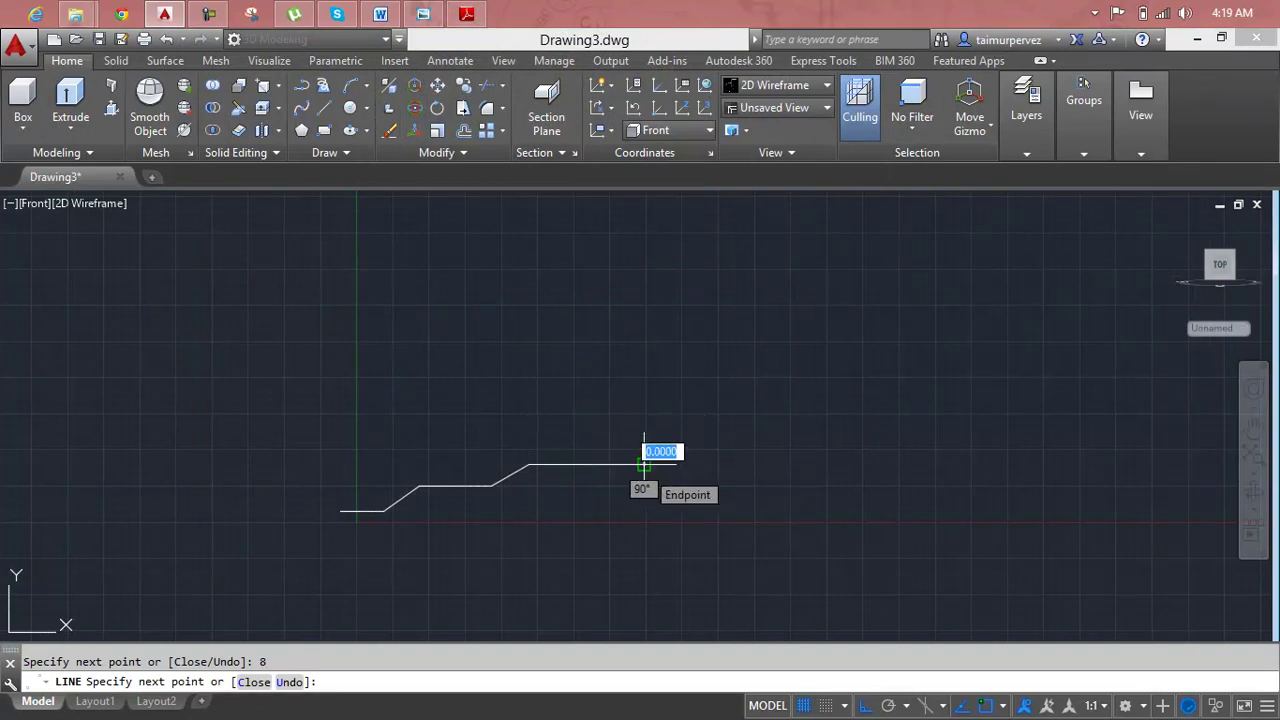
pyautogui.press('Return')
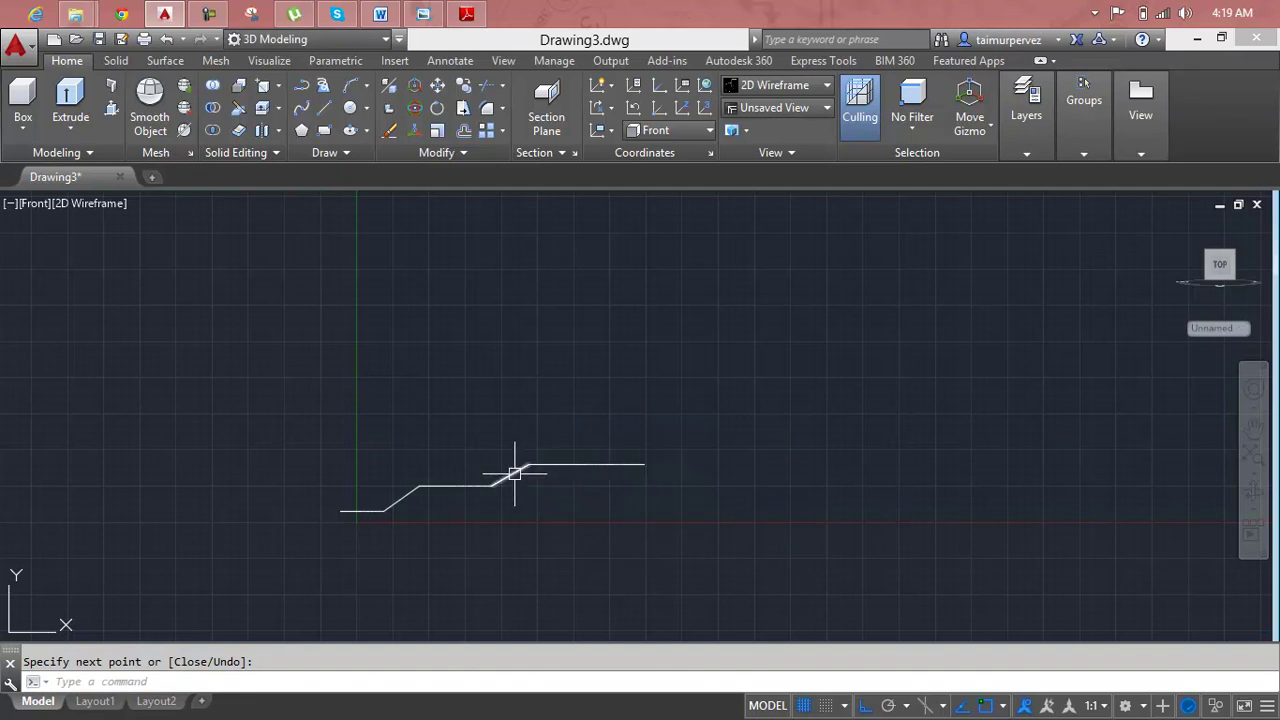
pyautogui.click(509, 470)
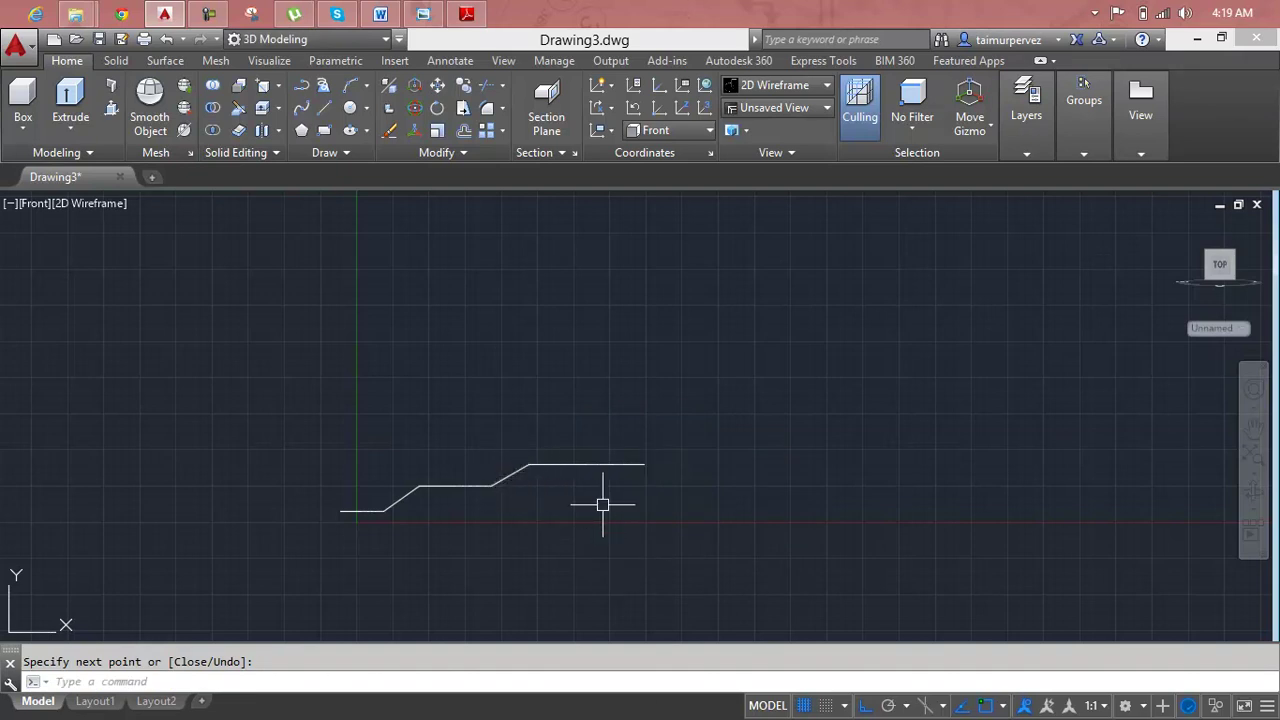
pyautogui.press('Escape')
# Mirror the sloped segment onto the right end of the 8-unit run, keeping the original.
pyautogui.press('Return')
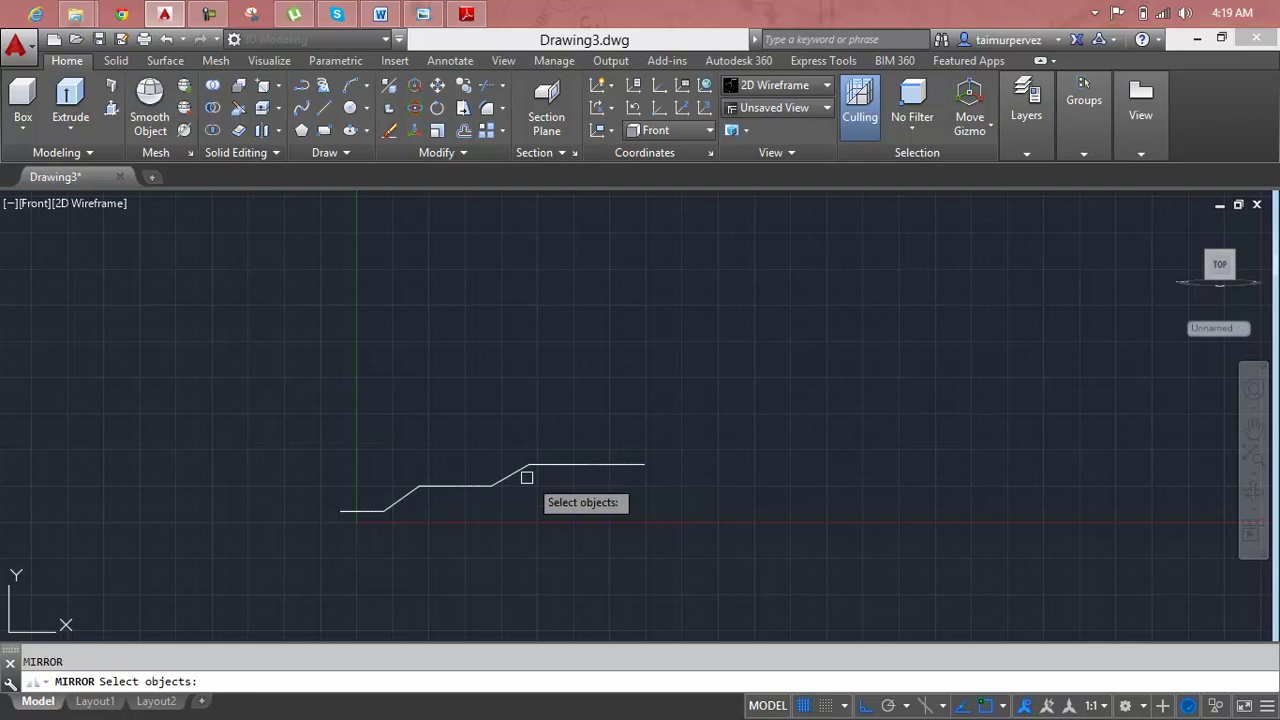
pyautogui.click(510, 475)
pyautogui.press('Return')
pyautogui.click(587, 464)
pyautogui.click(603, 374)
pyautogui.press('Return')
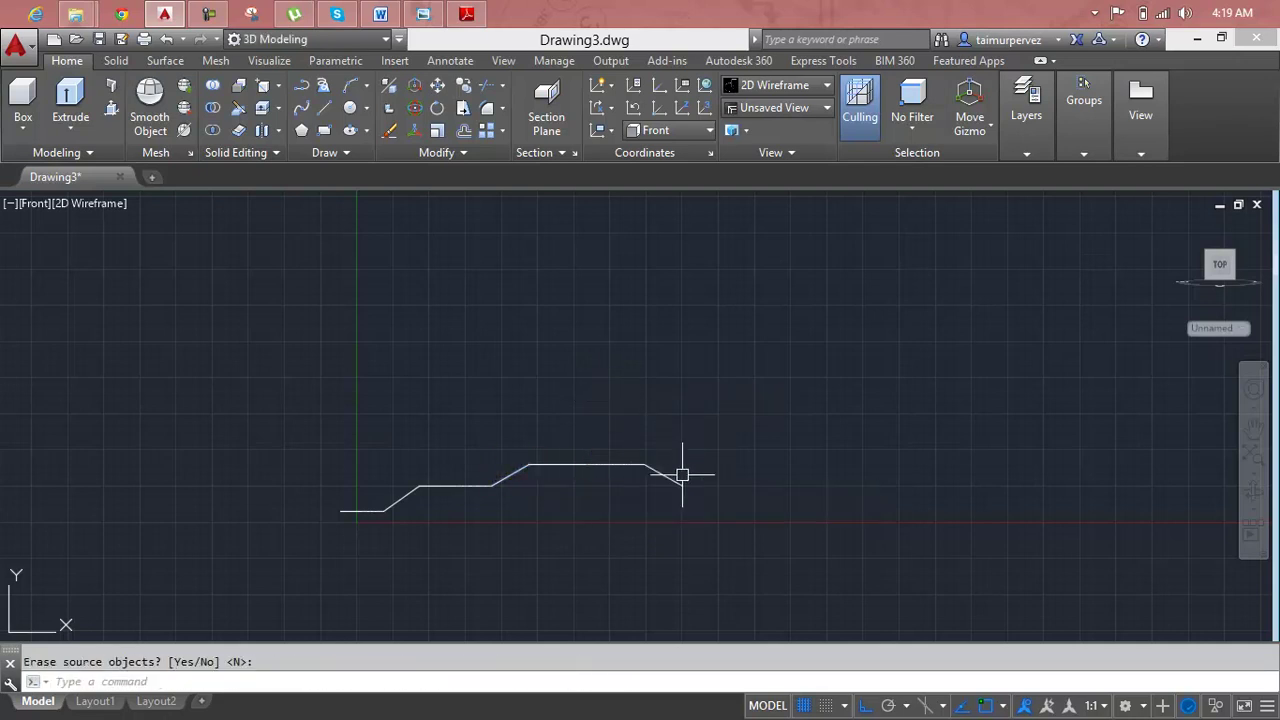
pyautogui.scroll(2, 692, 487)
pyautogui.press('Escape')
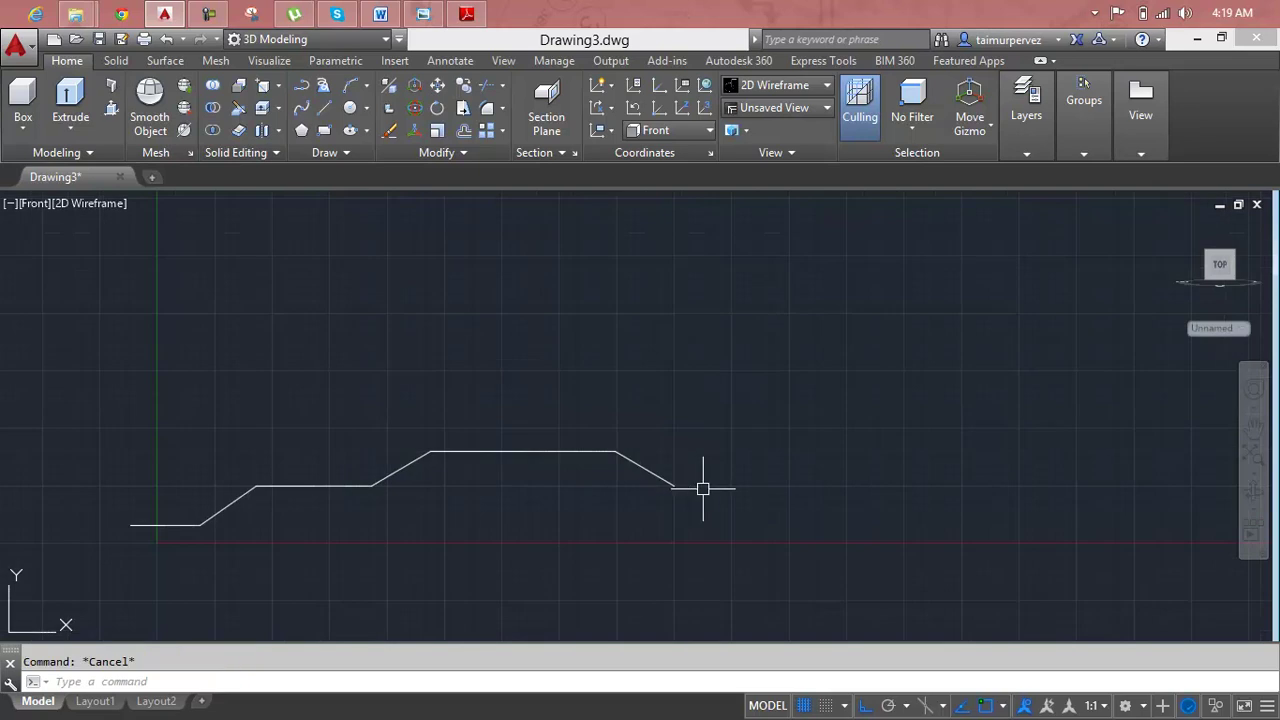
# Draw a 3-unit horizontal flat end from the mirrored slope, then check the Handle PDF.
pyautogui.write('l')
pyautogui.press('Return')
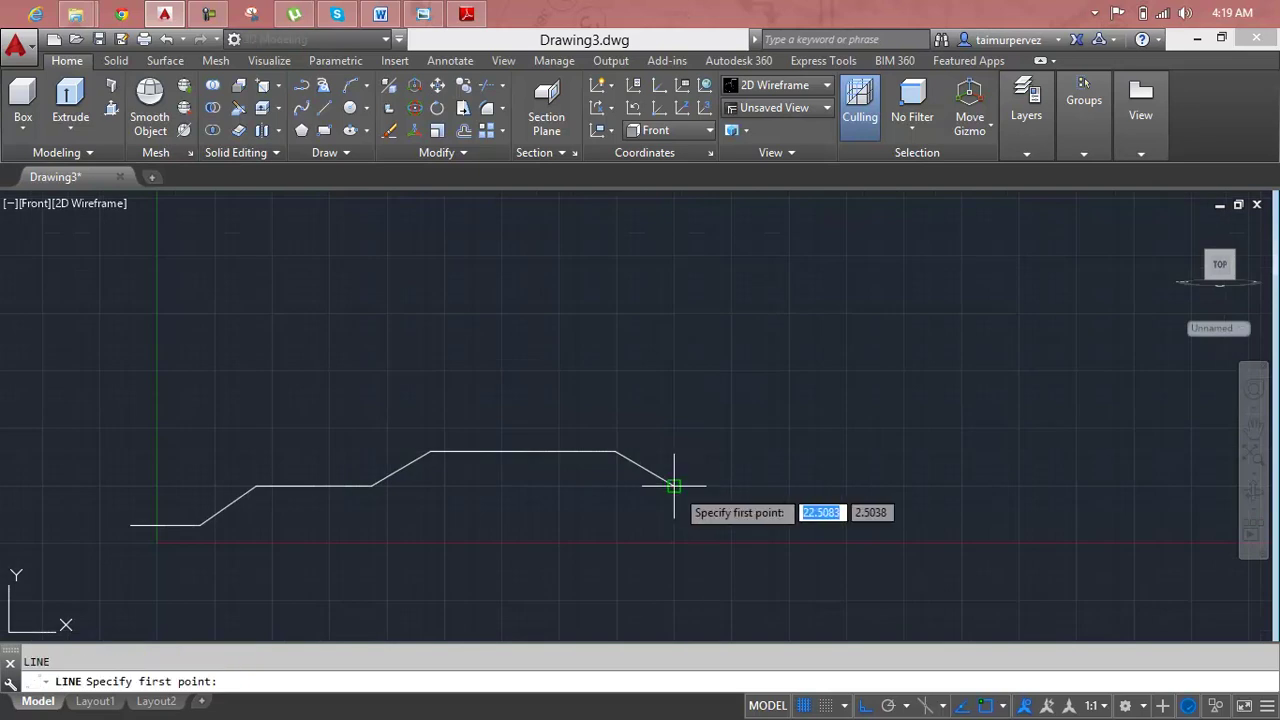
pyautogui.click(675, 489)
pyautogui.write('3')
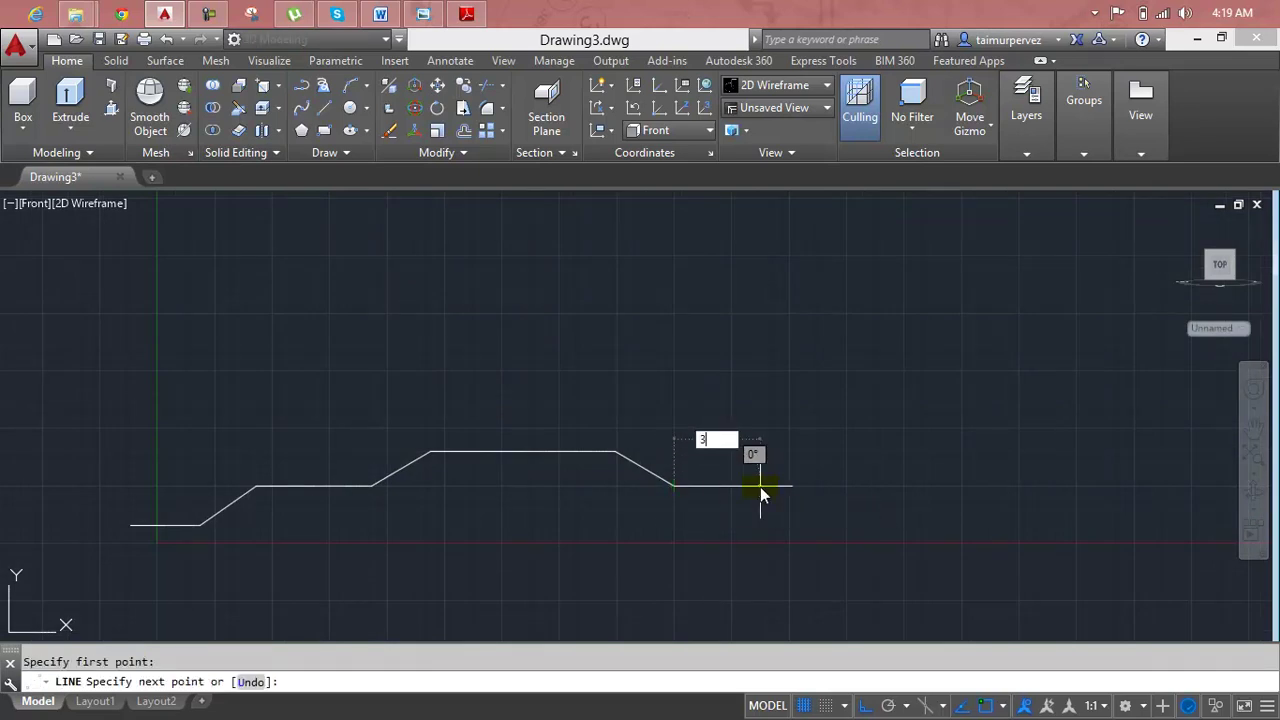
pyautogui.press('Return')
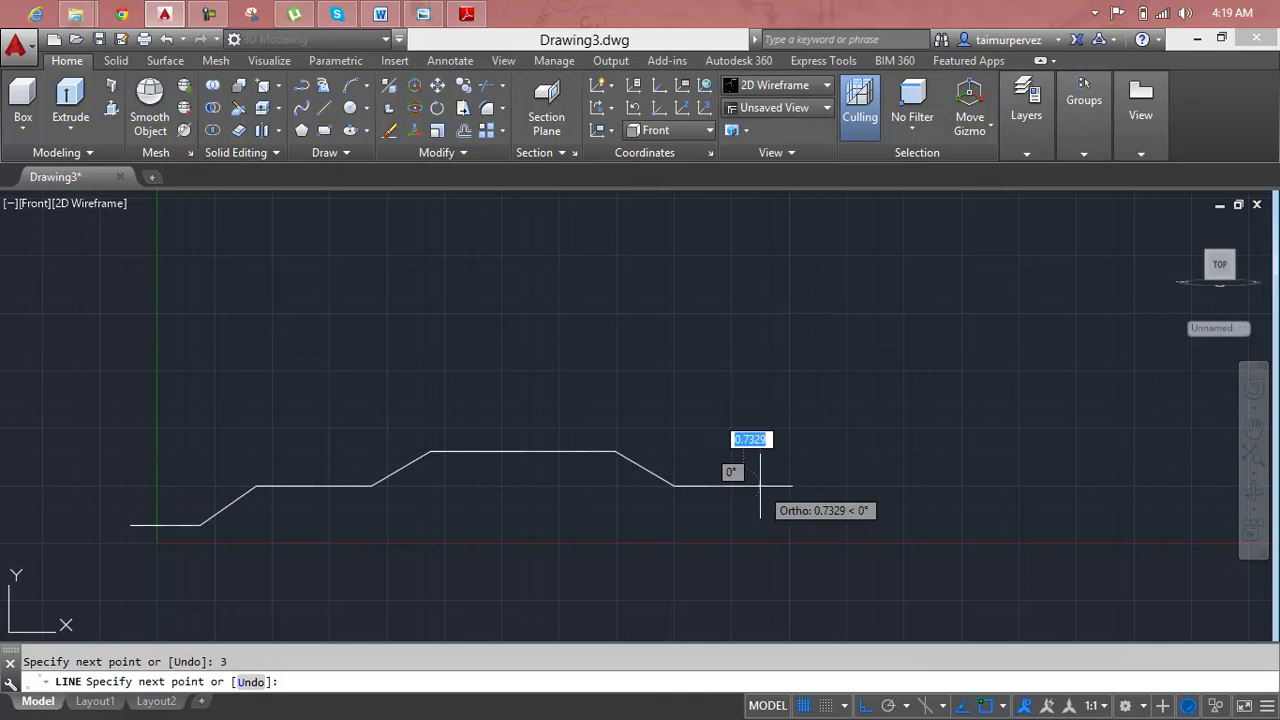
pyautogui.press('Return')
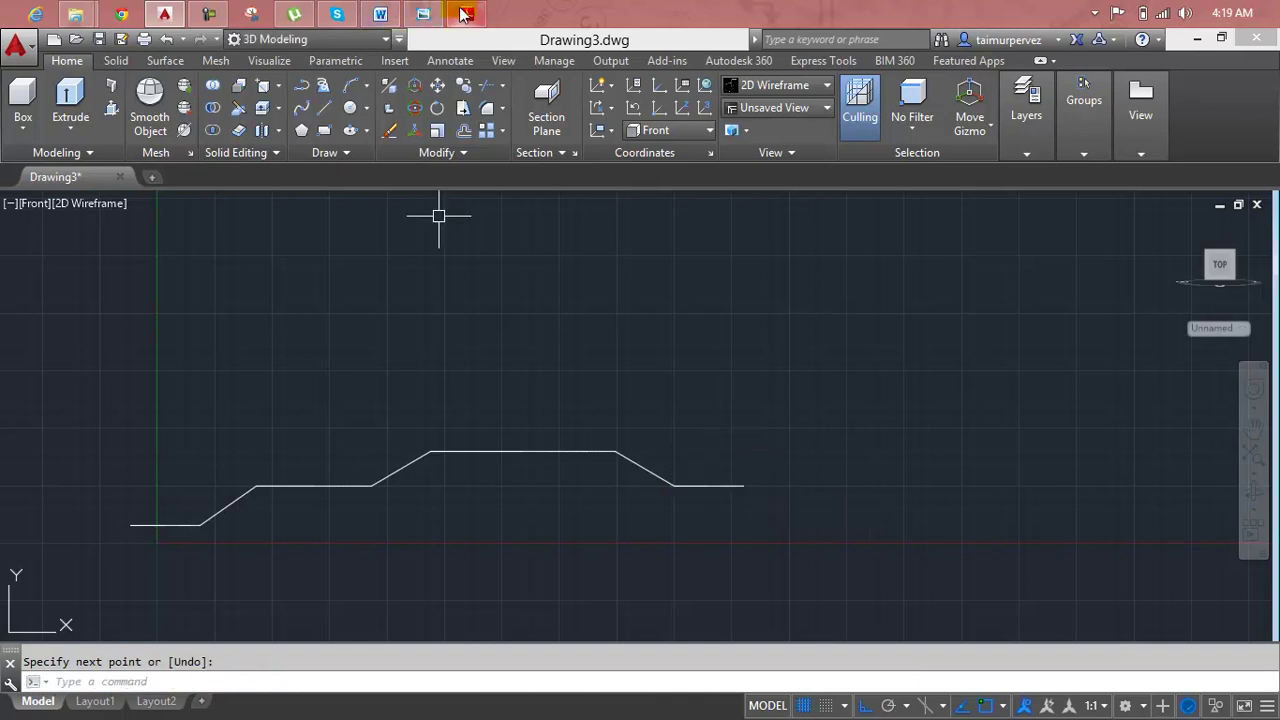
pyautogui.click(463, 12)
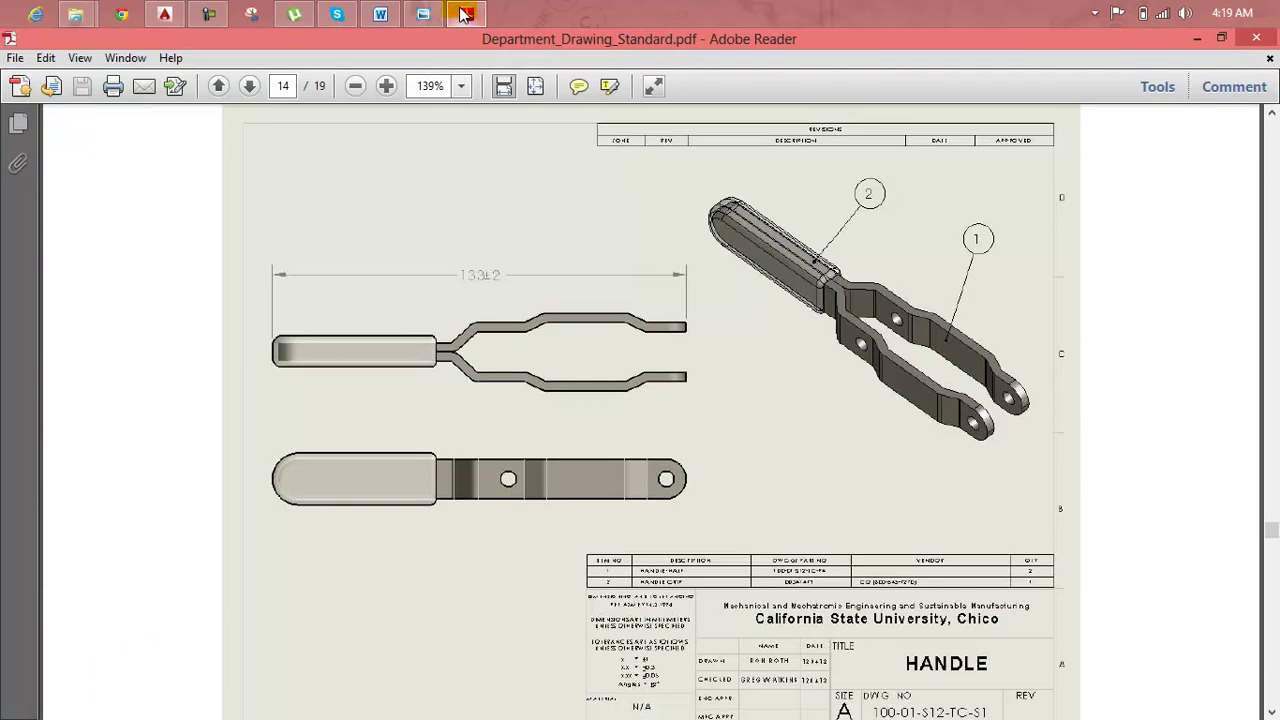
pyautogui.click(463, 12)
# Recentre the view, cancel the open line, and start OFFSET with distance 0.4.
pyautogui.scroll(-2, 628, 408)
pyautogui.moveTo(628, 414); pyautogui.dragTo(663, 371, button='middle')
pyautogui.scroll(4, 445, 417)
pyautogui.press('Escape')
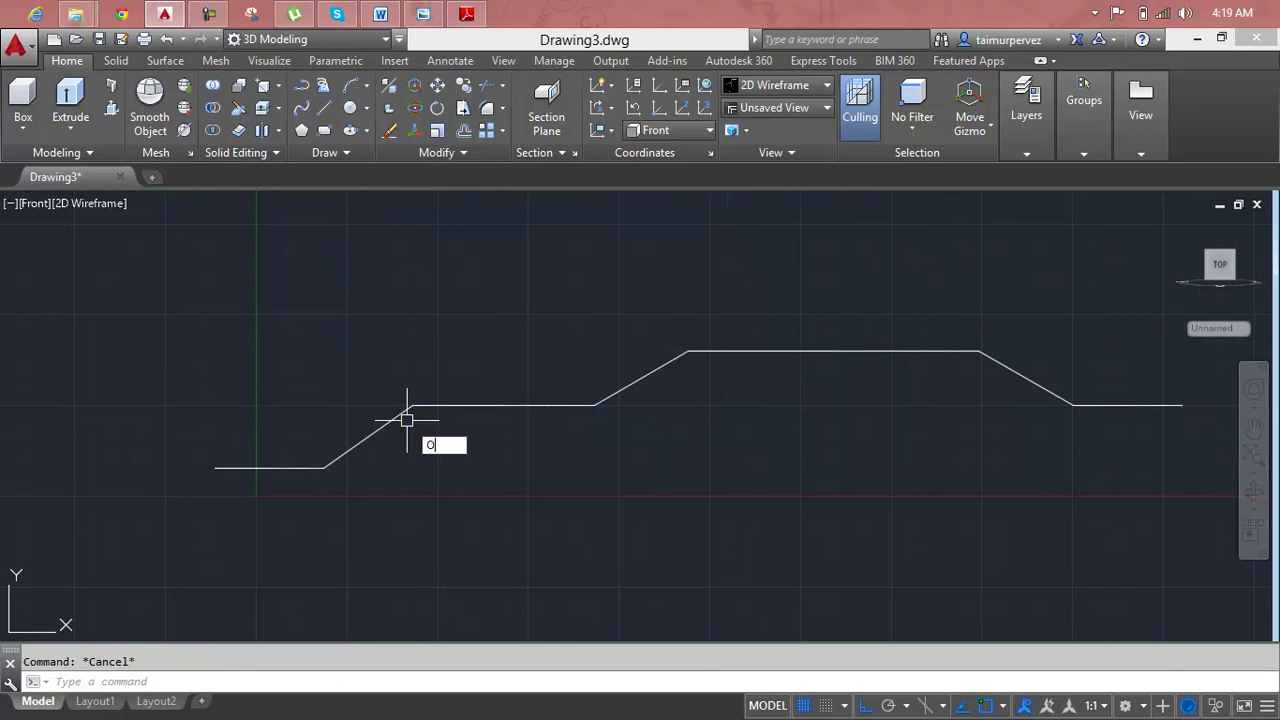
pyautogui.press('Return')
pyautogui.write('0.4')
pyautogui.press('Return')
# Offset the left flat, first slope, middle flat and upper slope segments 0.4 downward.
pyautogui.click(301, 467)
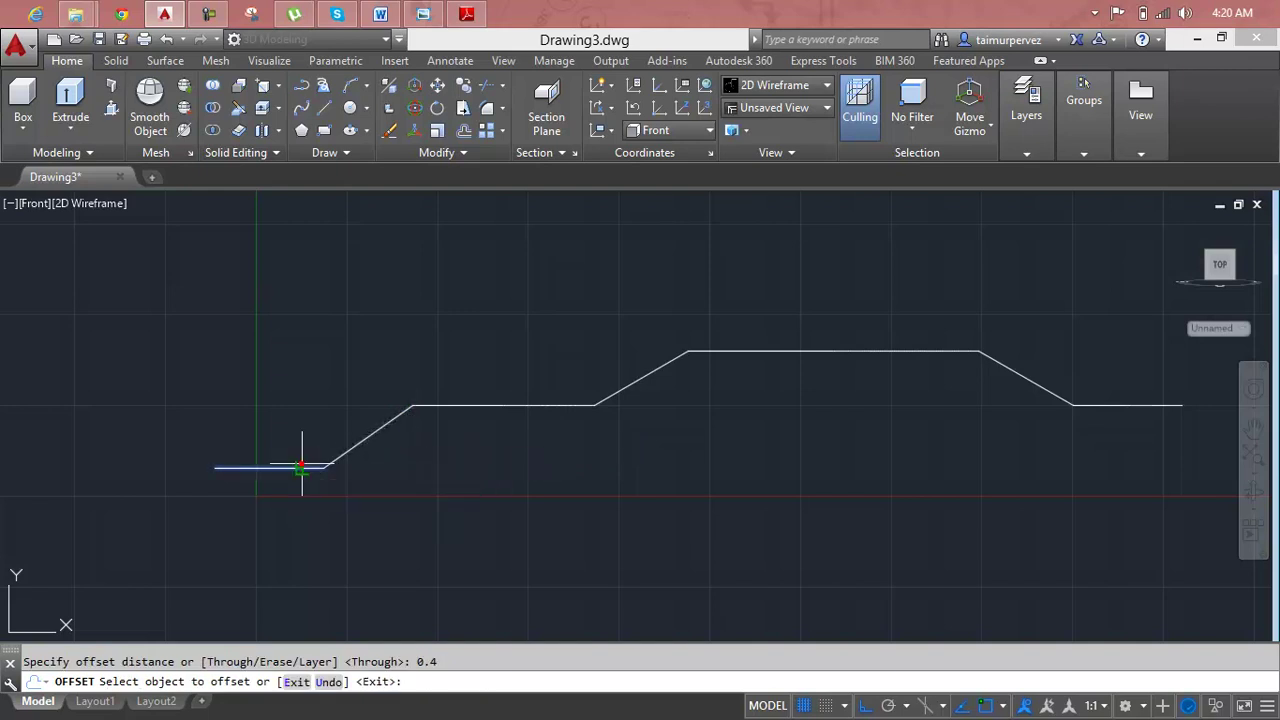
pyautogui.click(297, 490)
pyautogui.click(352, 443)
pyautogui.click(440, 447)
pyautogui.click(457, 406)
pyautogui.click(478, 444)
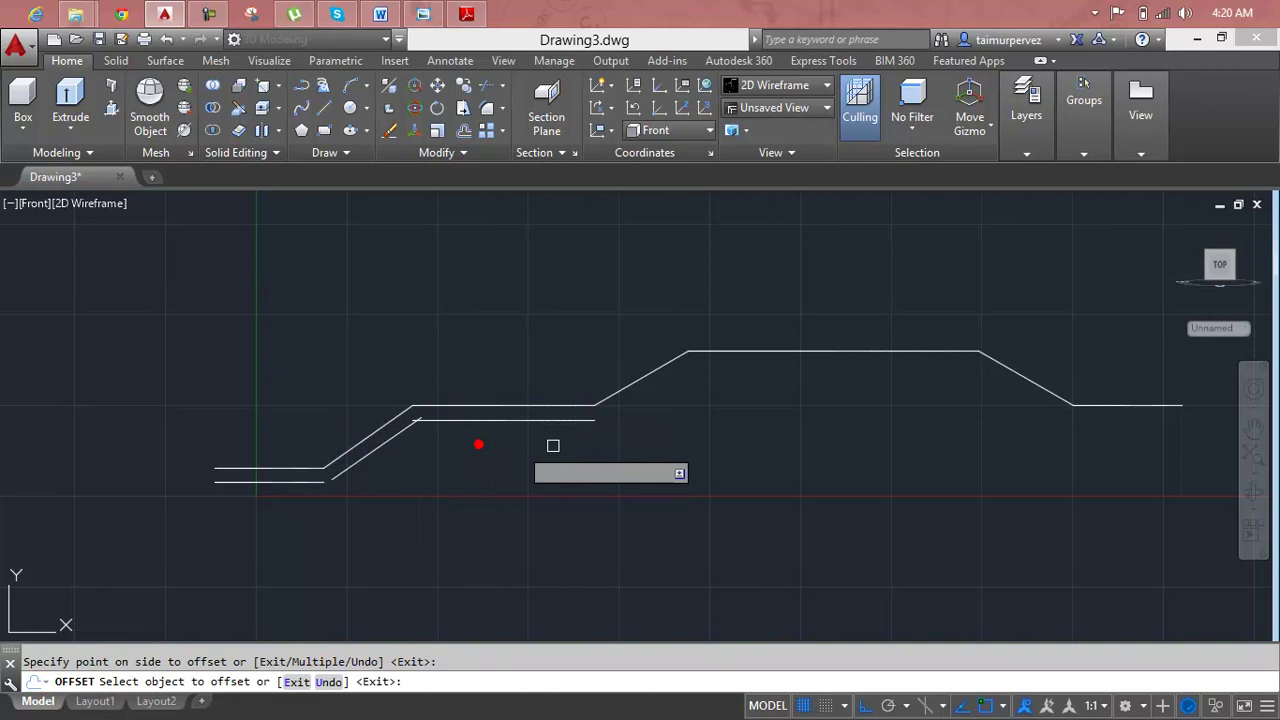
pyautogui.click(651, 363)
pyautogui.click(694, 423)
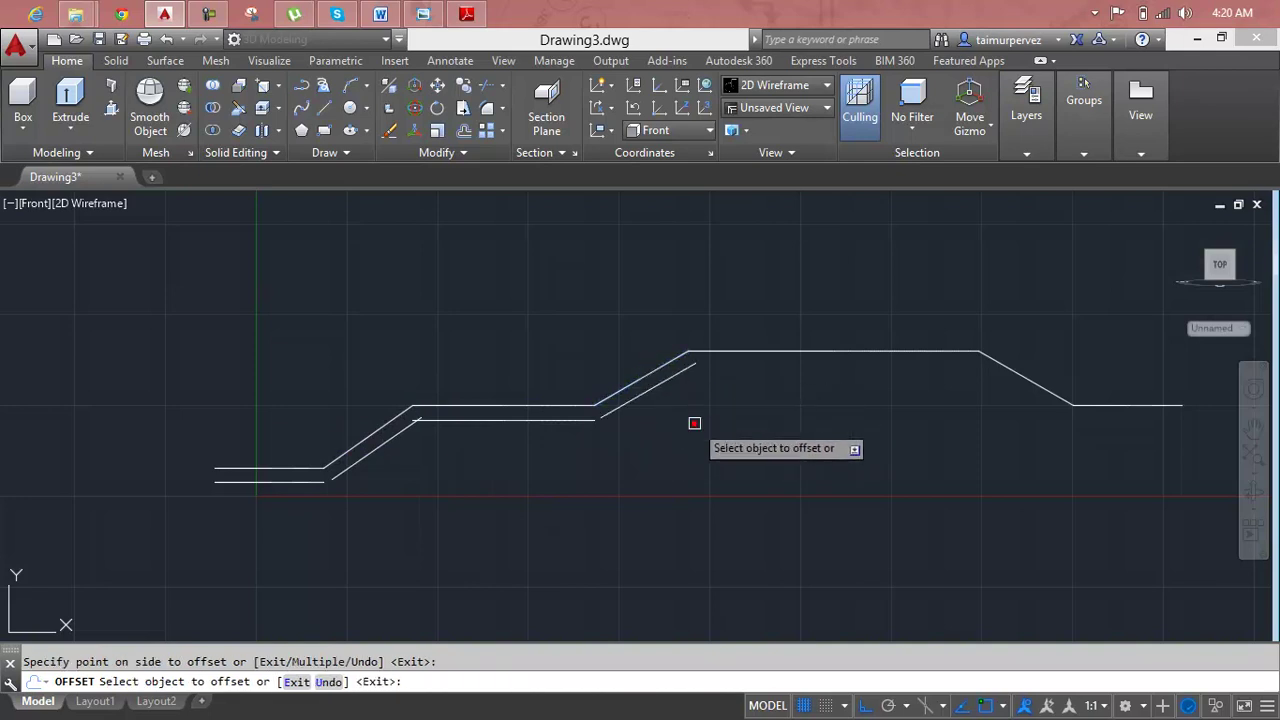
# Offset the top flat, right slope and right flat end segments 0.4 downward.
pyautogui.click(753, 354)
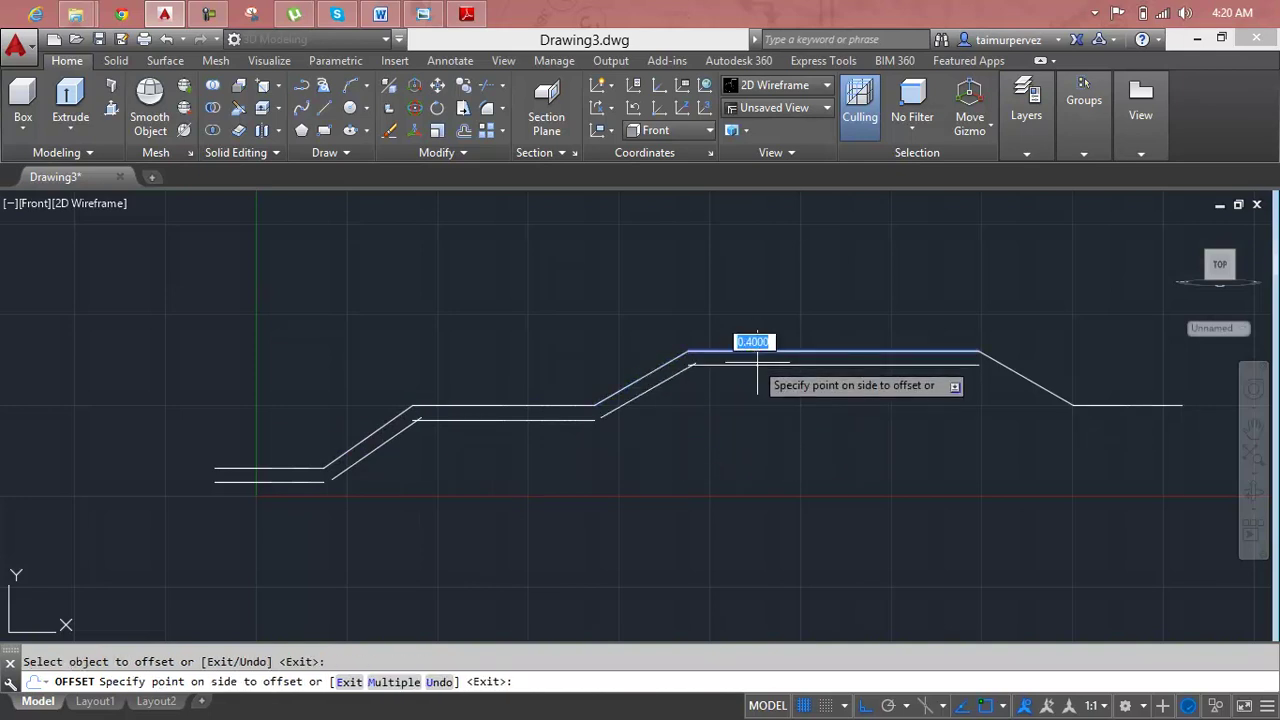
pyautogui.click(775, 395)
pyautogui.click(1020, 375)
pyautogui.click(1019, 397)
pyautogui.click(1095, 406)
pyautogui.click(1100, 430)
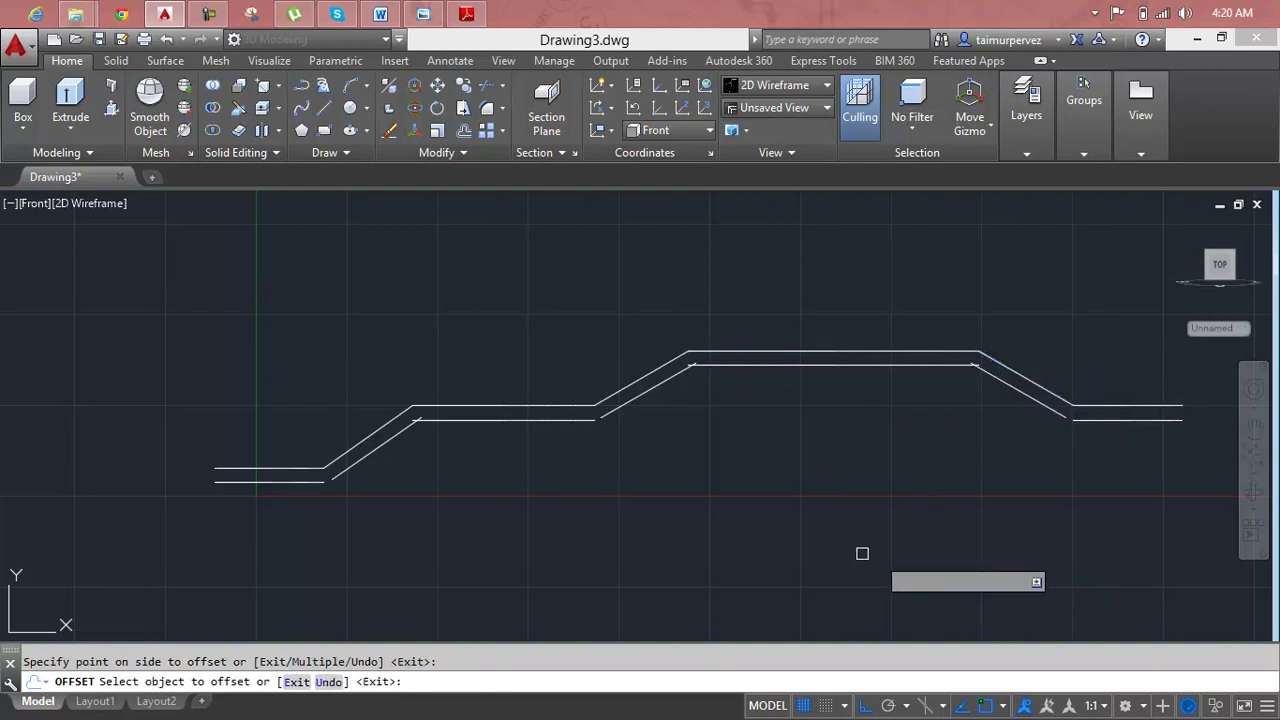
pyautogui.press('Escape')
pyautogui.write('a')
pyautogui.press('Return')
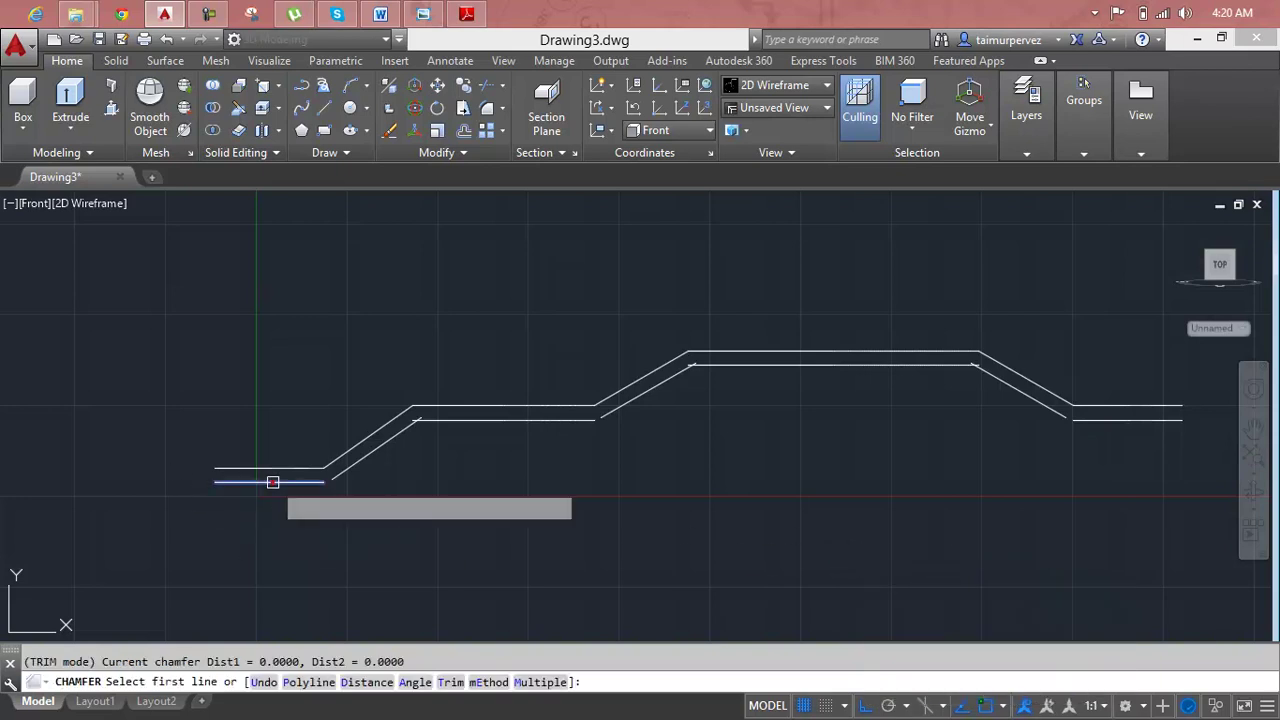
# Zero-distance chamfer the lower offset lines at the left, middle and upper-left bends.
pyautogui.click(272, 482)
pyautogui.click(354, 465)
pyautogui.press('Return')
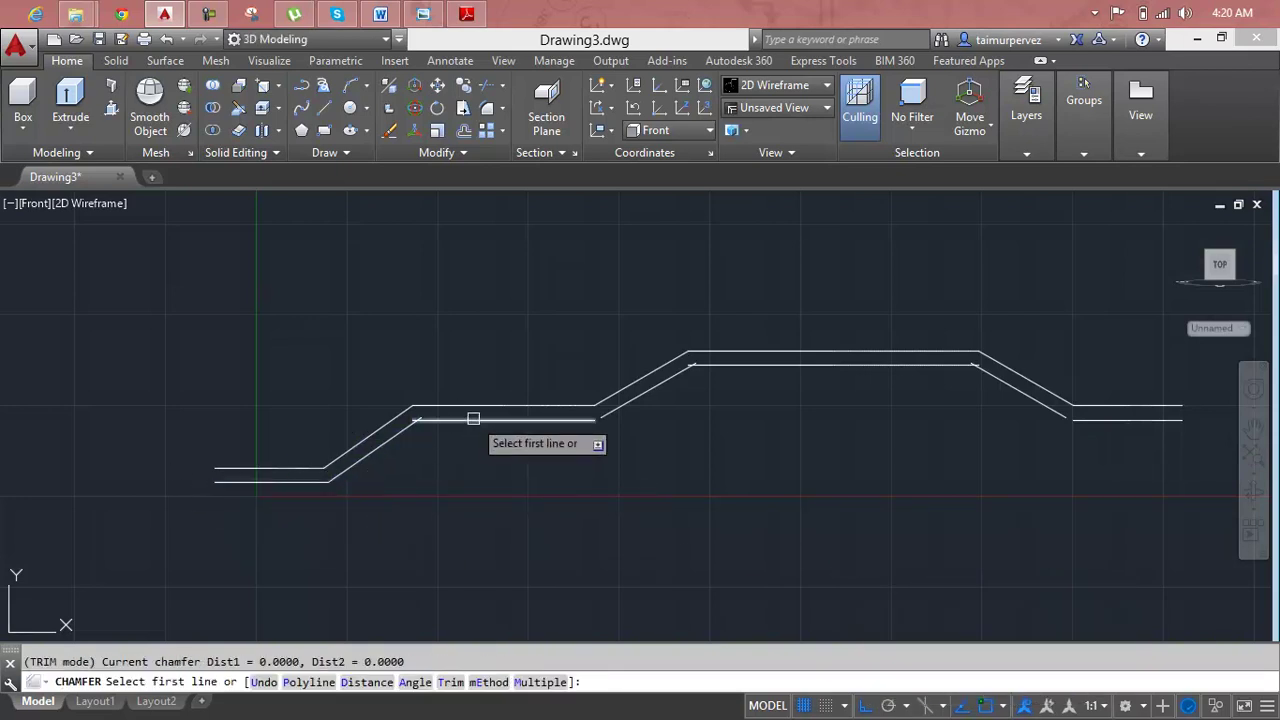
pyautogui.click(473, 418)
pyautogui.click(404, 432)
pyautogui.press('Return')
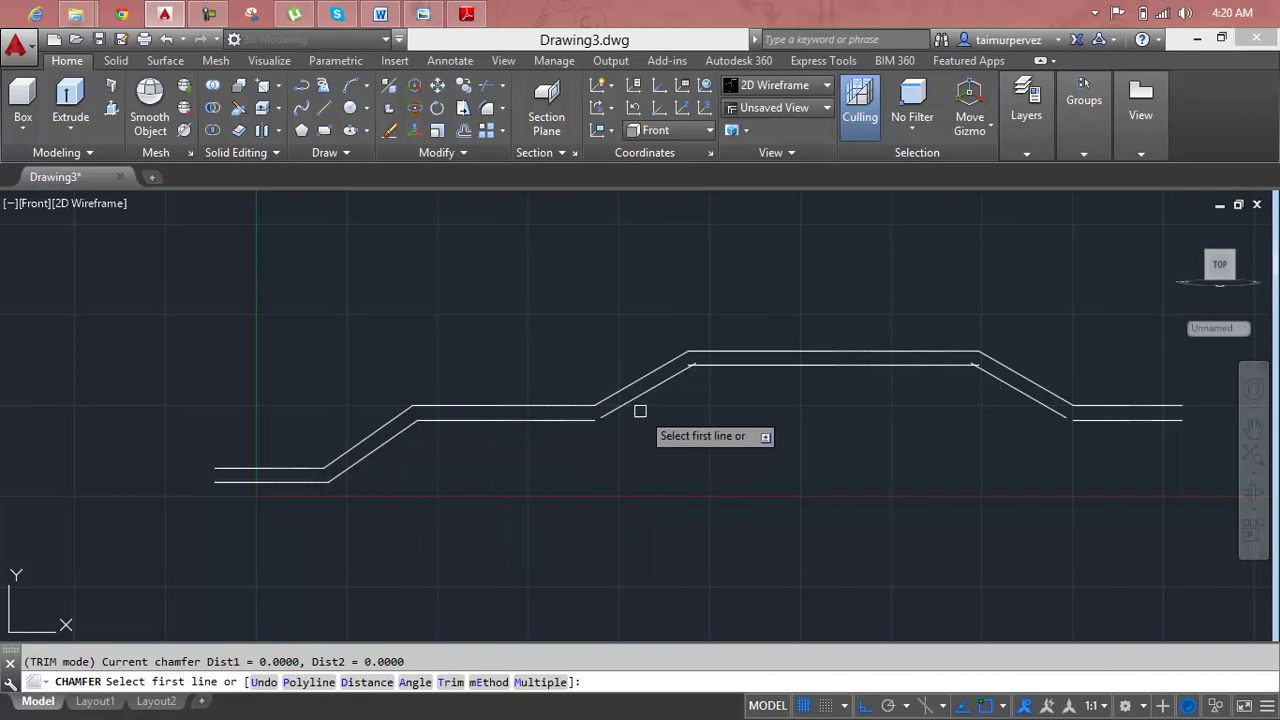
pyautogui.click(636, 400)
pyautogui.click(592, 419)
pyautogui.press('Return')
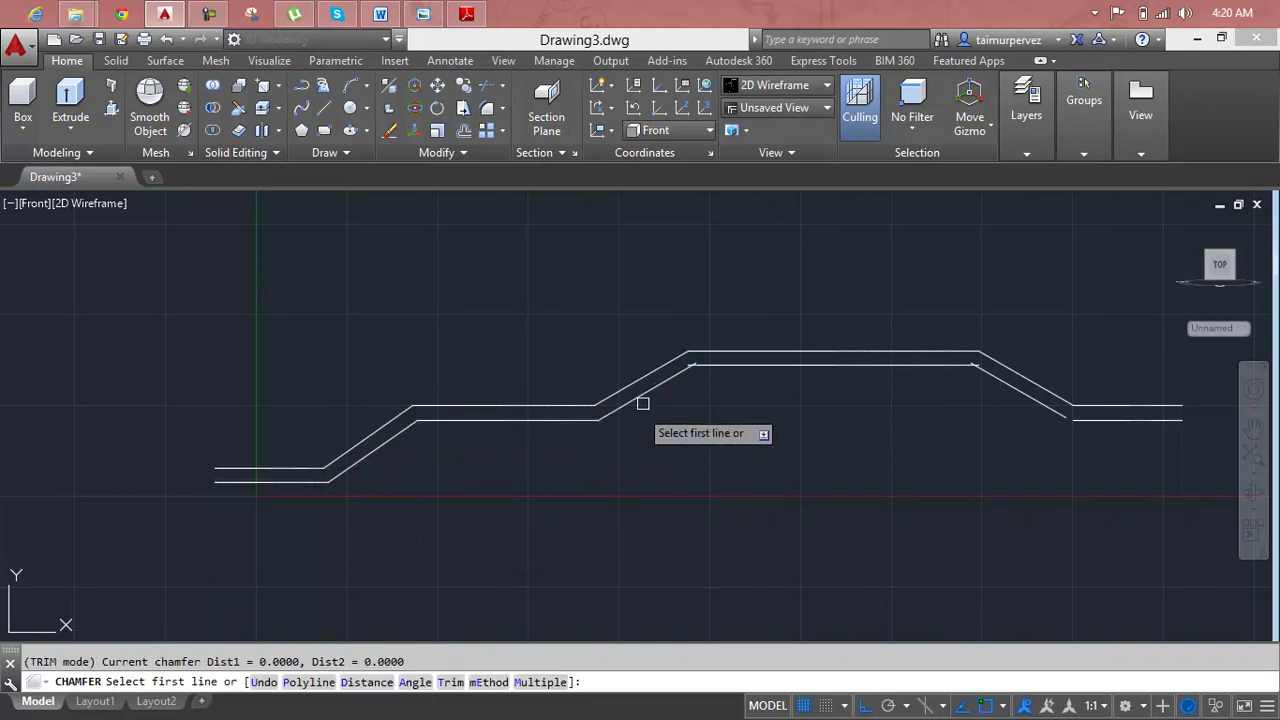
# Zero-distance chamfer the remaining lower corners through the right slope and right flat end.
pyautogui.click(672, 377)
pyautogui.click(709, 366)
pyautogui.press('Return')
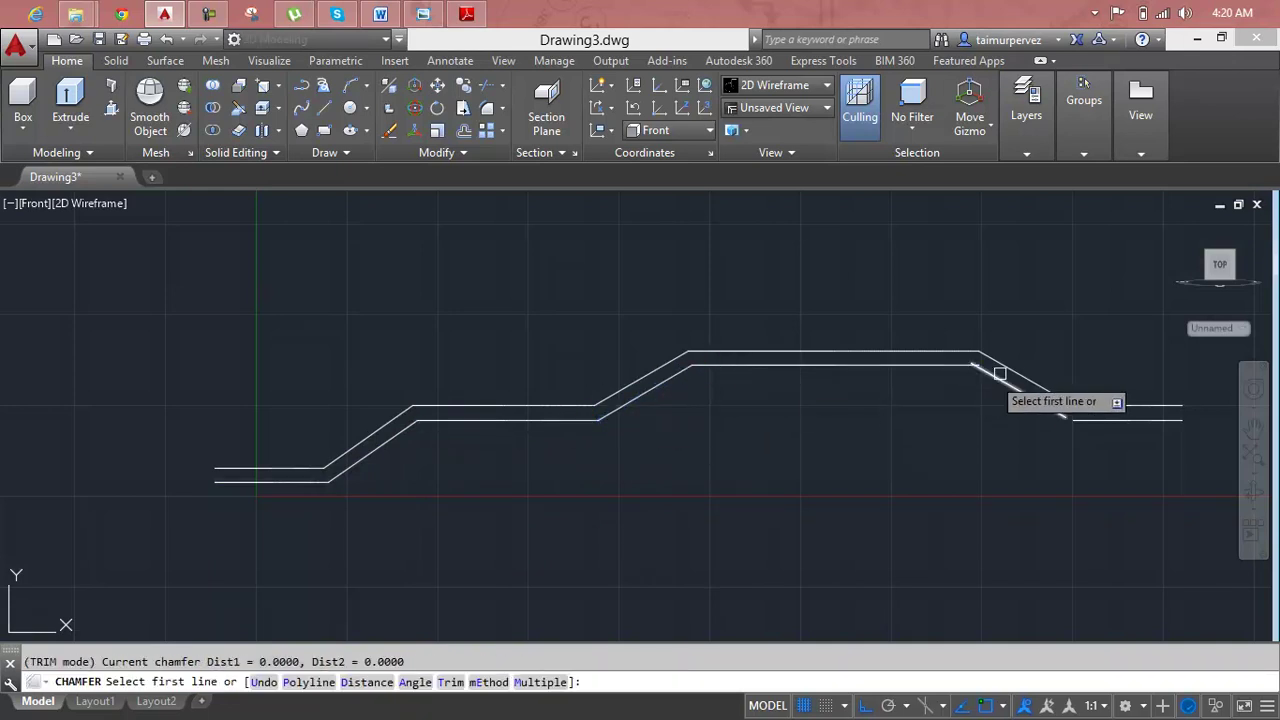
pyautogui.click(1001, 381)
pyautogui.click(957, 367)
pyautogui.press('Return')
pyautogui.click(1072, 419)
pyautogui.click(1056, 412)
pyautogui.press('Return')
pyautogui.moveTo(949, 431); pyautogui.dragTo(931, 440, button='middle')
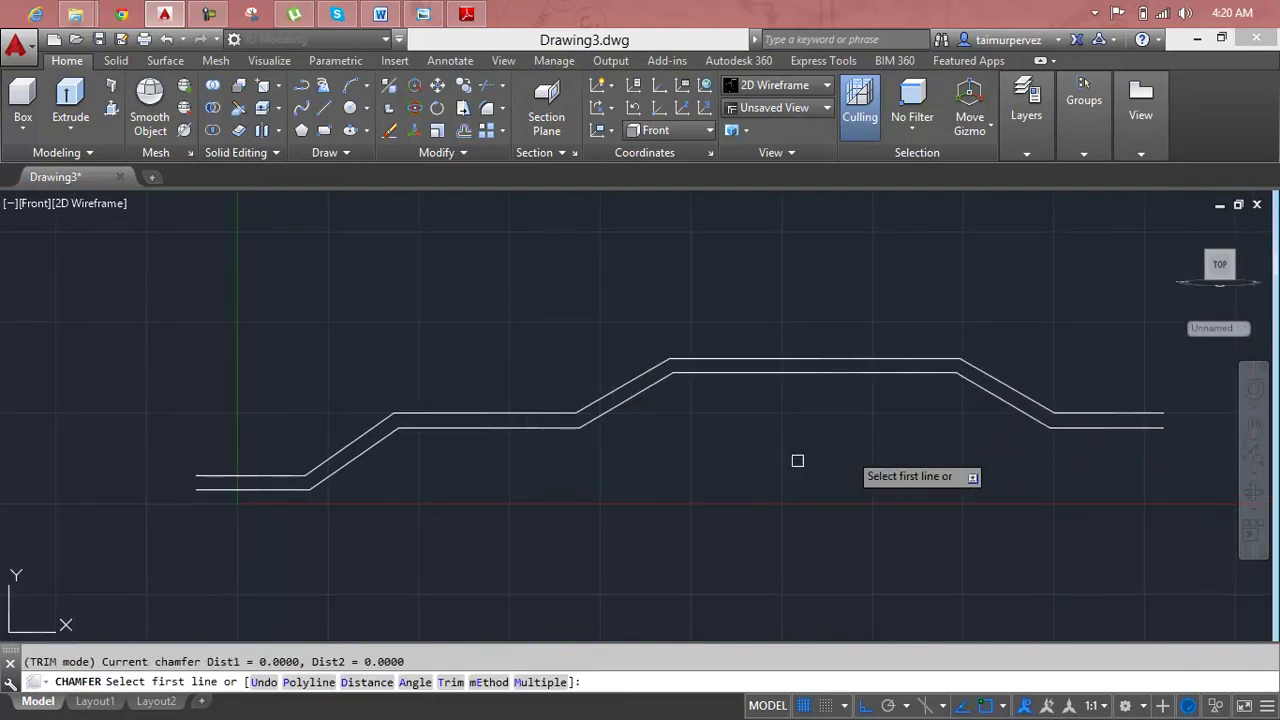
pyautogui.press('Escape')
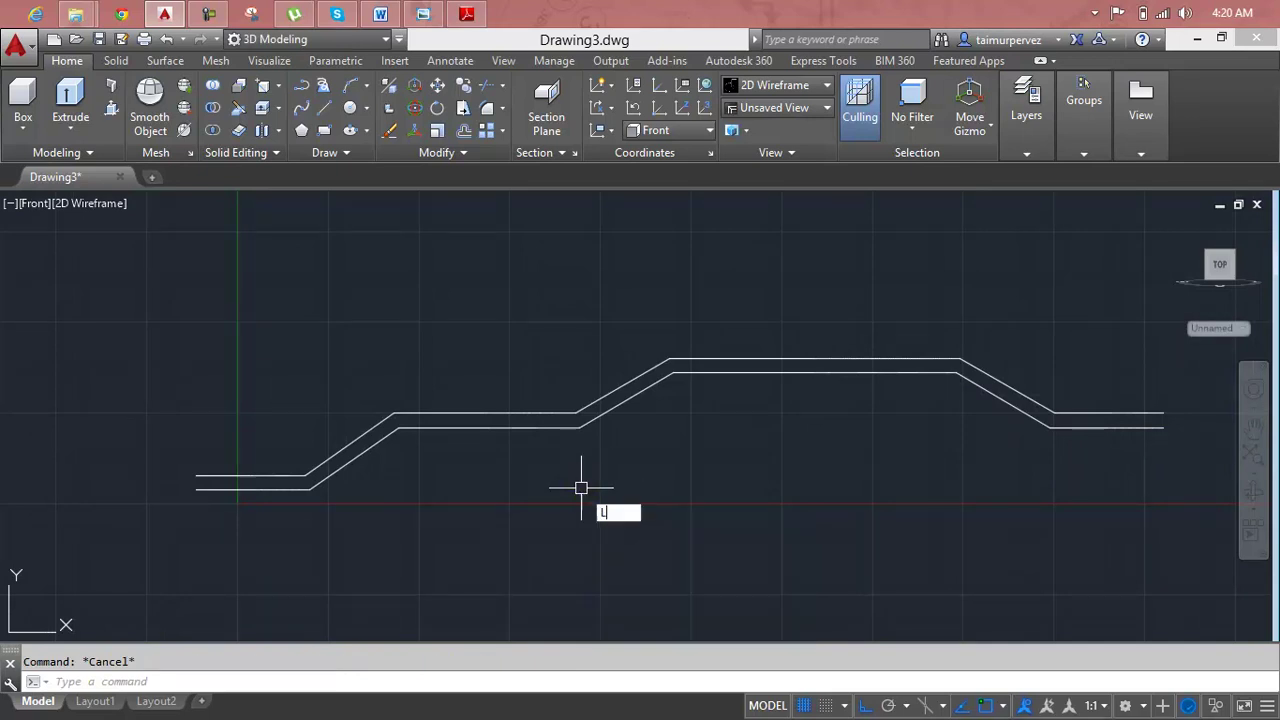
# Draw a short vertical line closing the left end of the double-line arm.
pyautogui.press('Return')
pyautogui.click(195, 476)
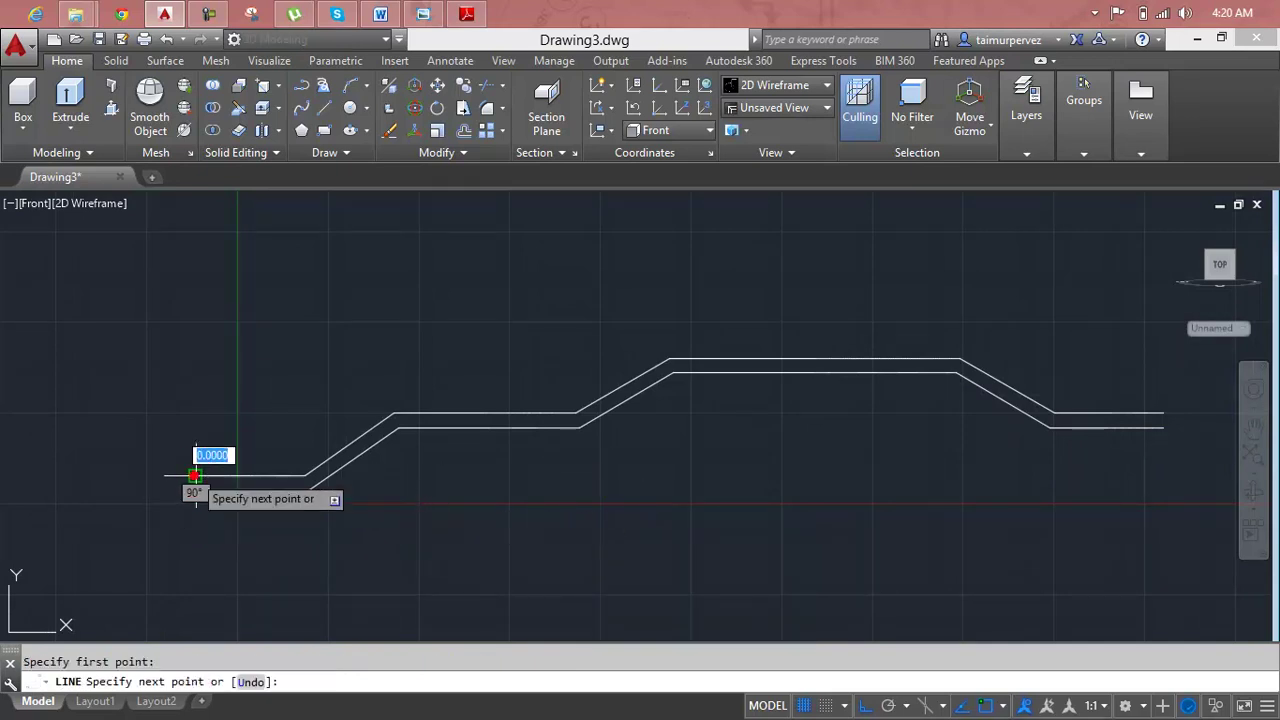
pyautogui.scroll(-2, 587, 484)
pyautogui.scroll(-2, 587, 484)
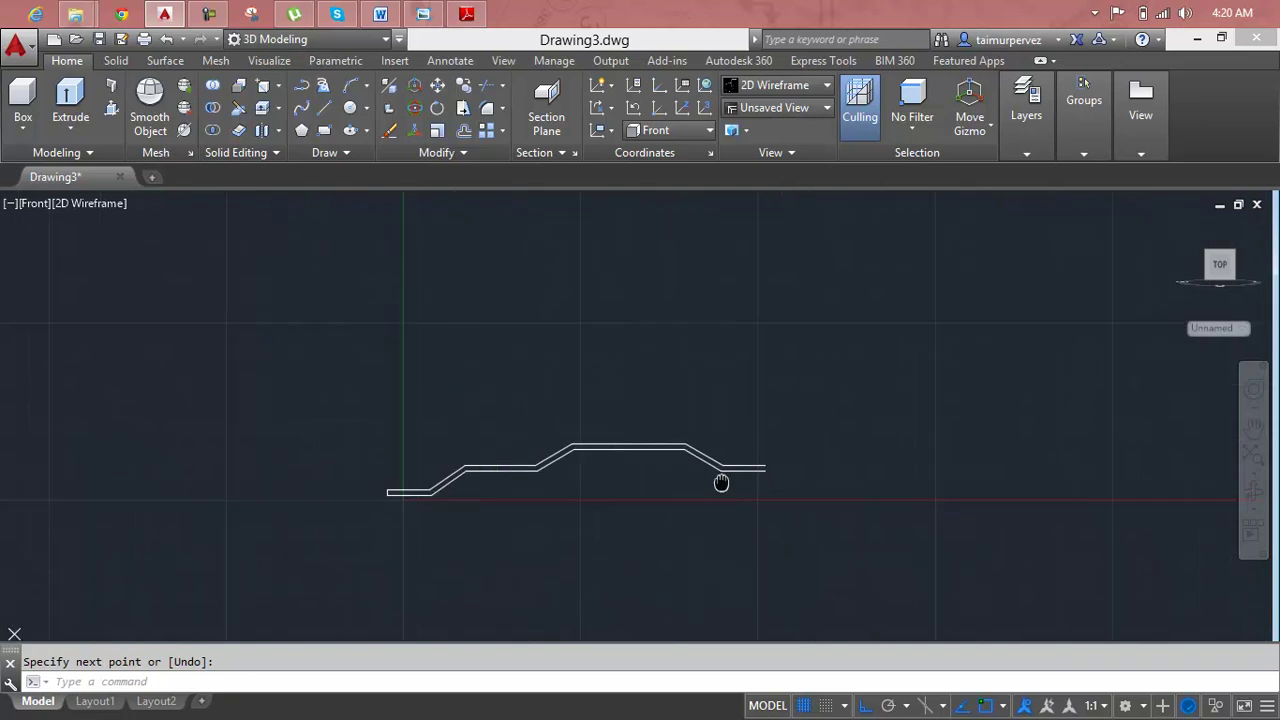
pyautogui.scroll(5, 766, 474)
# Draw a vertical line from the upper to the lower edge at the arm's right end.
pyautogui.press('Return')
pyautogui.press('Return')
pyautogui.click(726, 430)
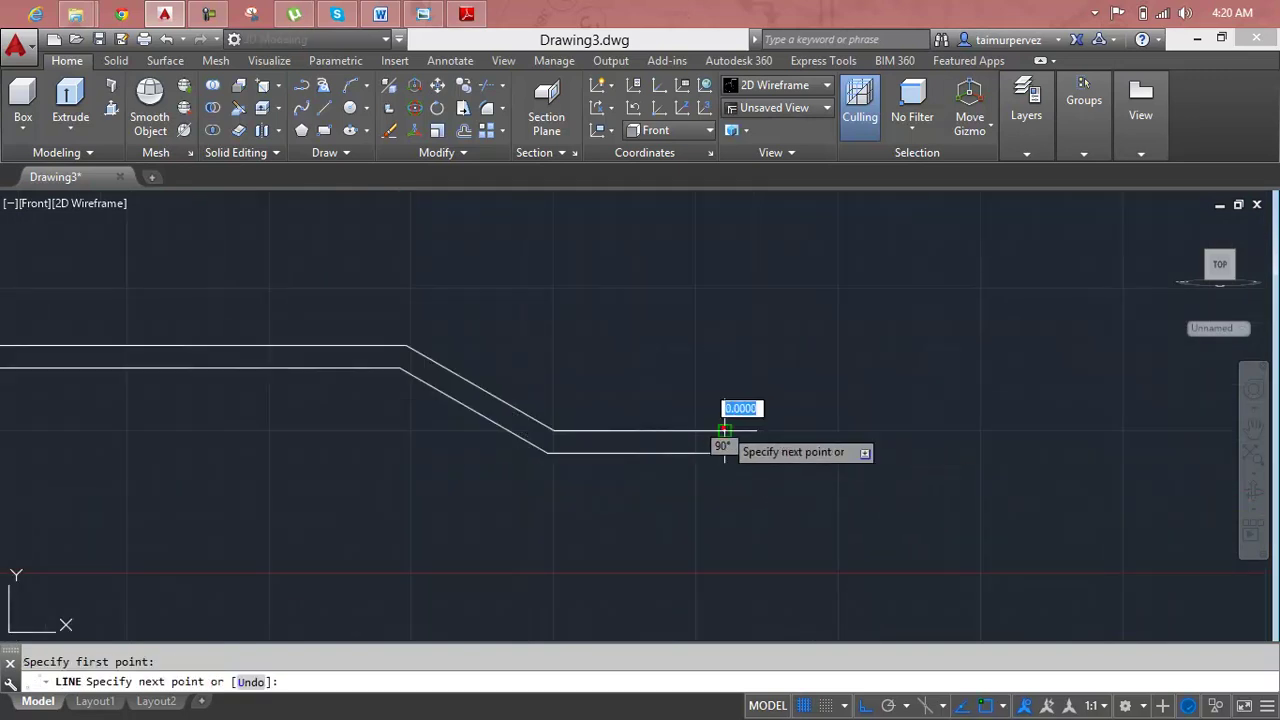
pyautogui.click(726, 453)
pyautogui.press('Escape')
pyautogui.scroll(-2, 806, 508)
pyautogui.moveTo(946, 446)
pyautogui.mouseDown(button='middle')
pyautogui.moveTo(417, 489)
pyautogui.moveTo(1250, 337)
pyautogui.moveTo(903, 428)
pyautogui.mouseUp(button='middle')
pyautogui.scroll(-2, 417, 489)
pyautogui.scroll(3, 532, 463)
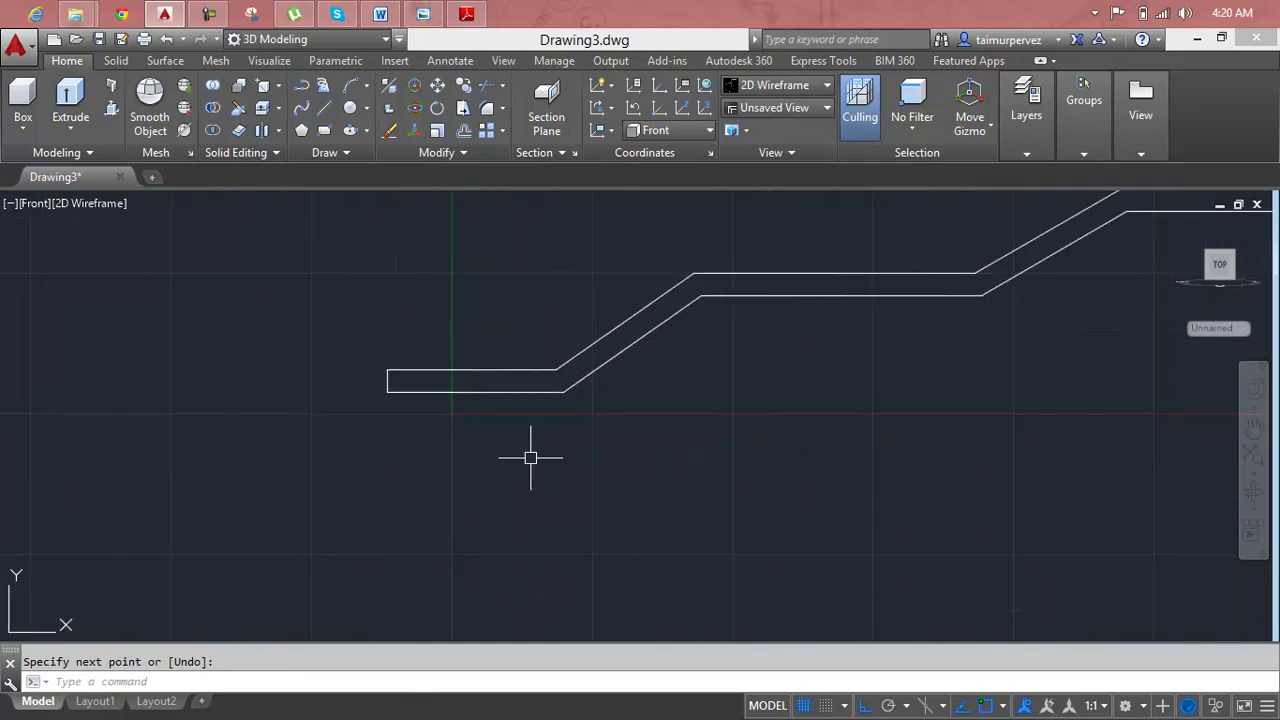
pyautogui.scroll(-2, 528, 455)
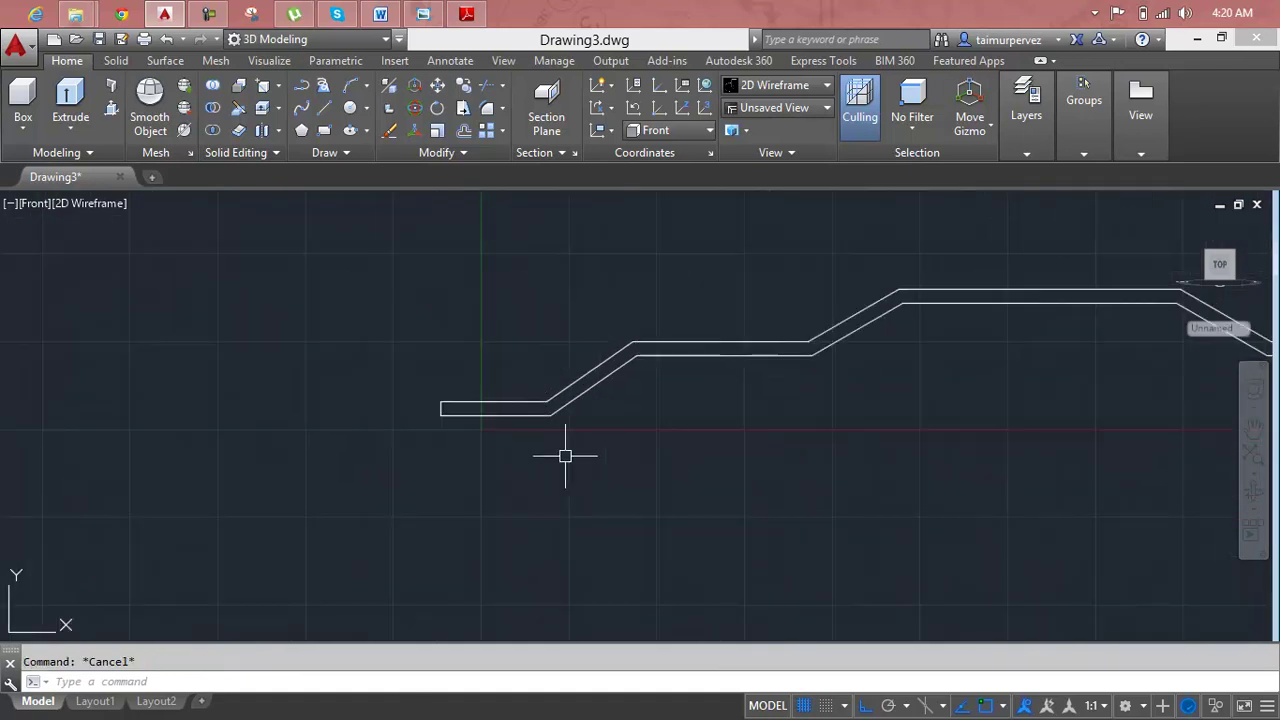
pyautogui.scroll(-3, 700, 446)
pyautogui.moveTo(710, 449); pyautogui.dragTo(576, 450, button='middle')
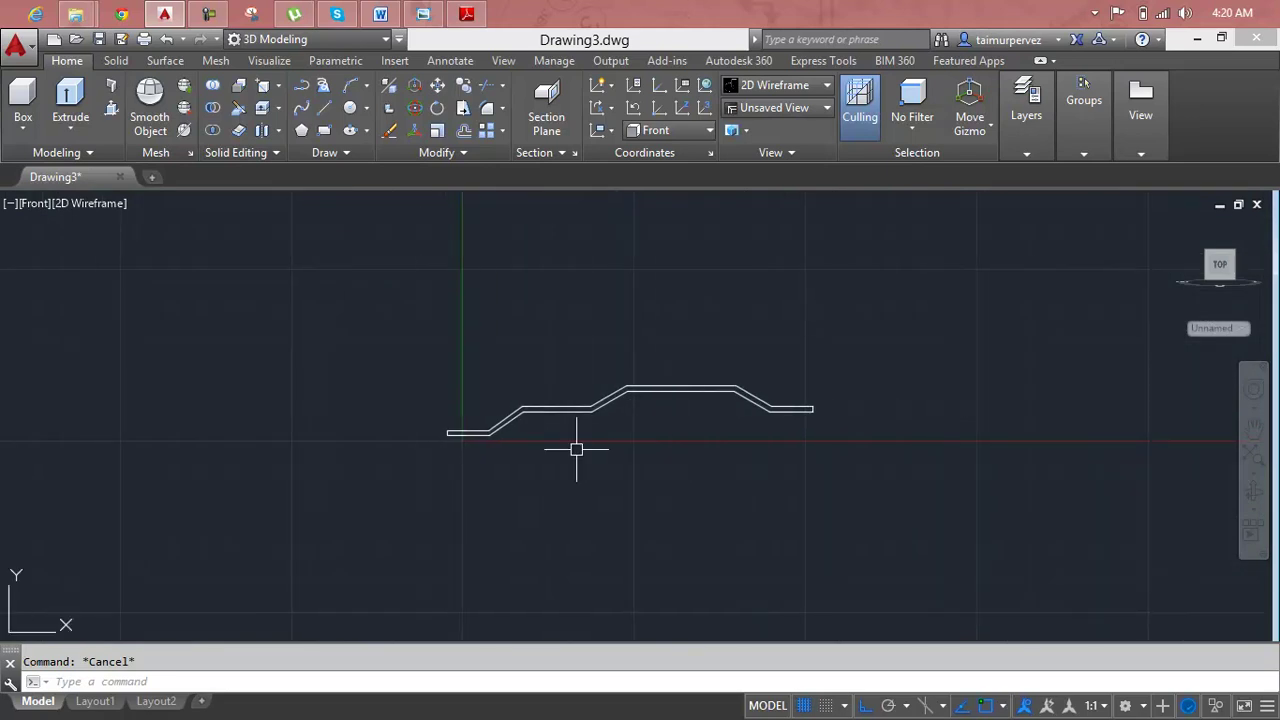
# Mirror the whole arm profile about a horizontal axis through its left end, keeping the original.
pyautogui.write('mi')
pyautogui.press('Return')
pyautogui.click(950, 352)
pyautogui.click(290, 503)
pyautogui.press('Return')
pyautogui.click(447, 435)
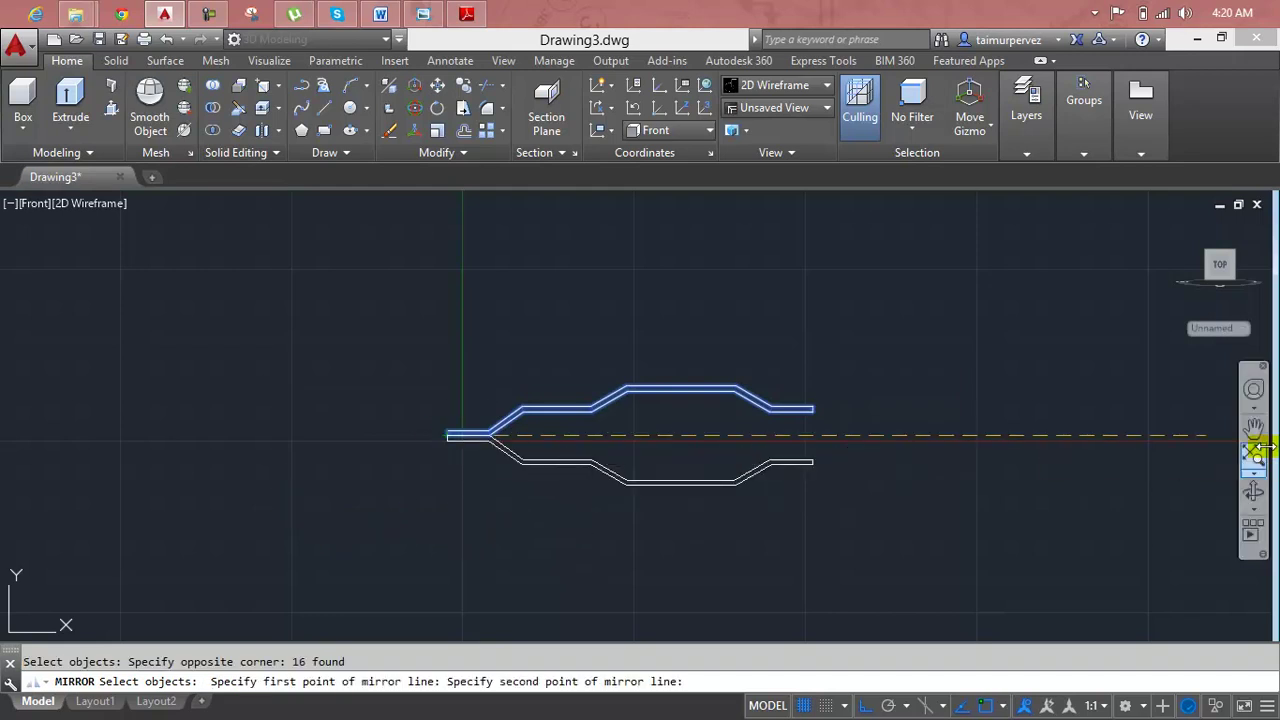
pyautogui.click(1061, 447)
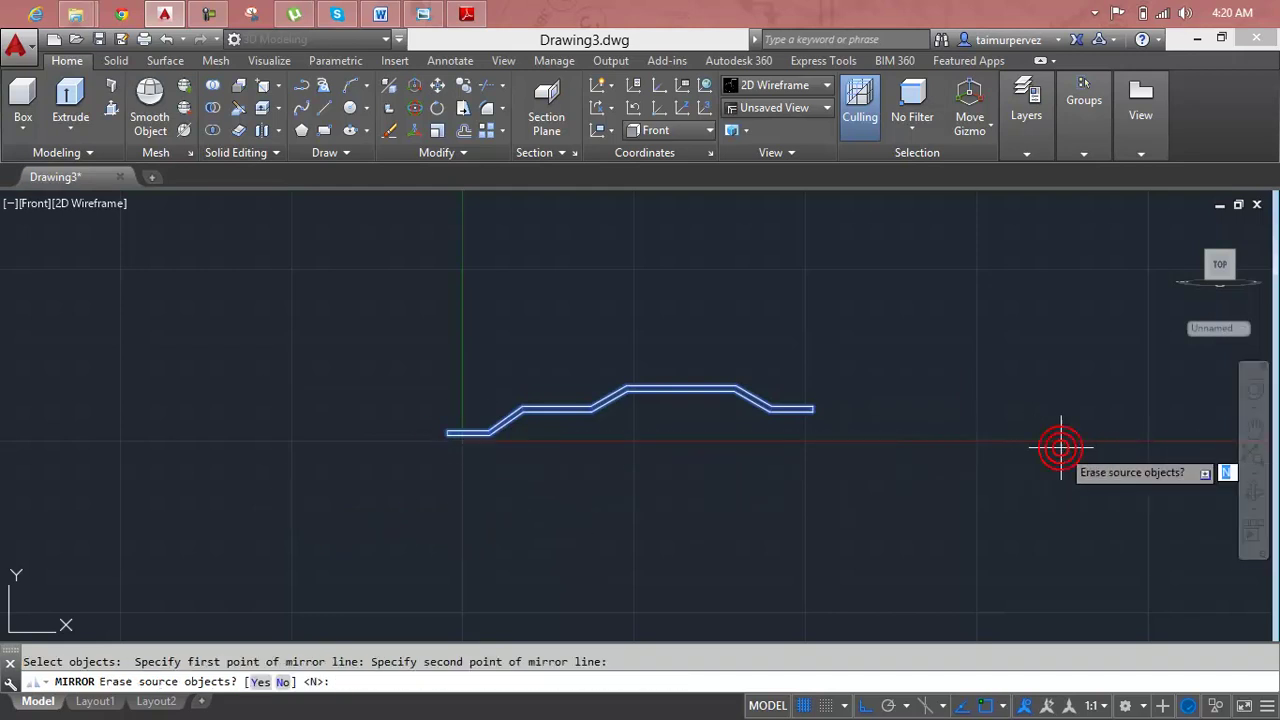
pyautogui.press('Return')
pyautogui.scroll(3, 418, 452)
pyautogui.scroll(3, 435, 434)
pyautogui.press('Escape')
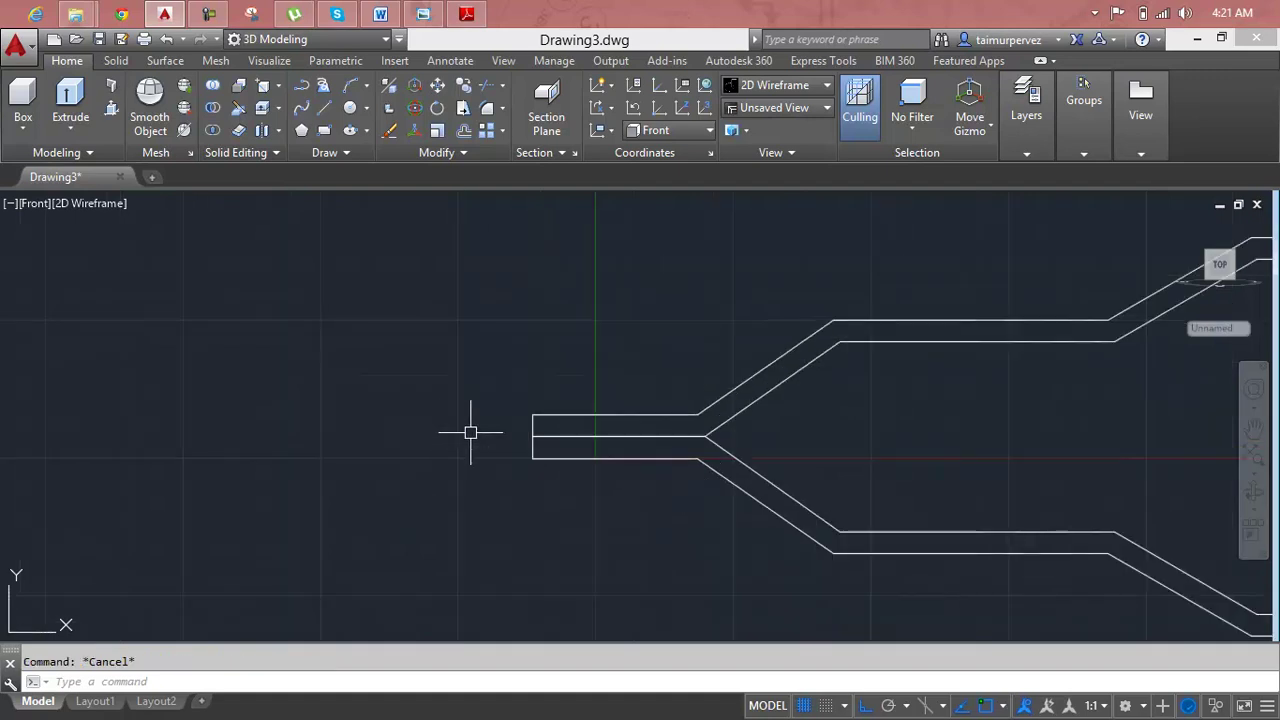
# Draw a 10-unit line leftward from the arms' left junction point.
pyautogui.press('Return')
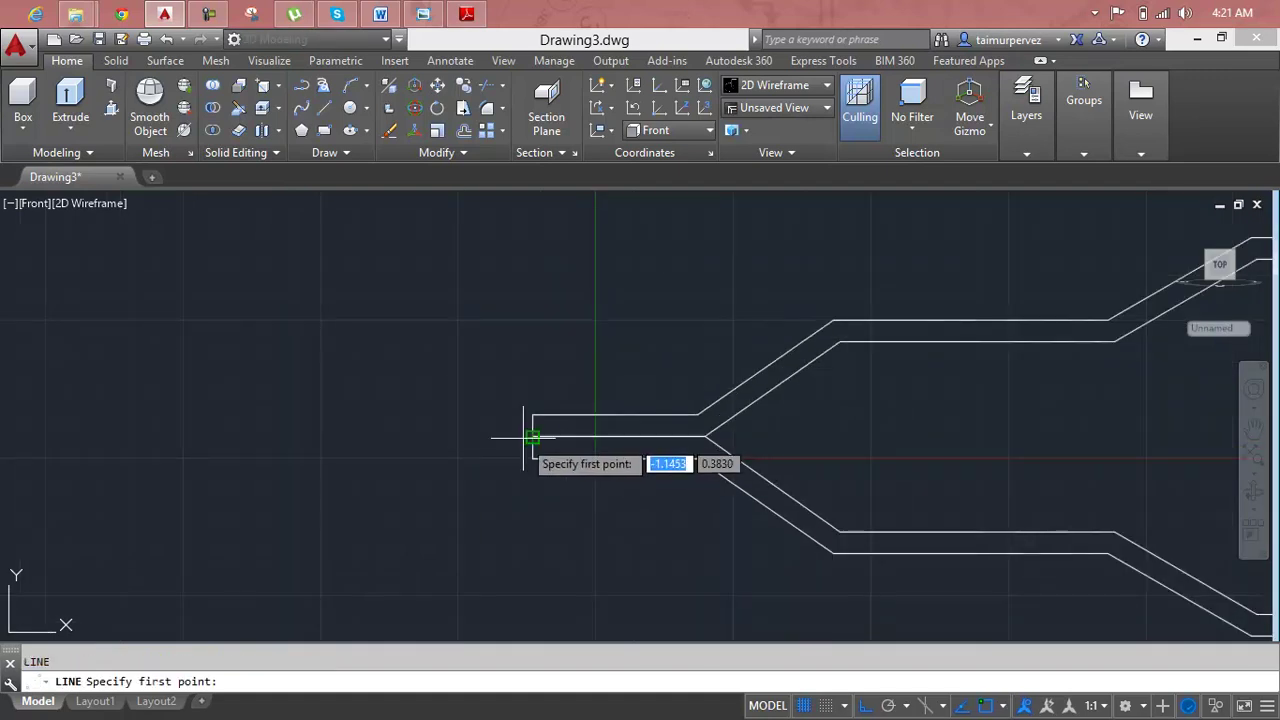
pyautogui.click(532, 436)
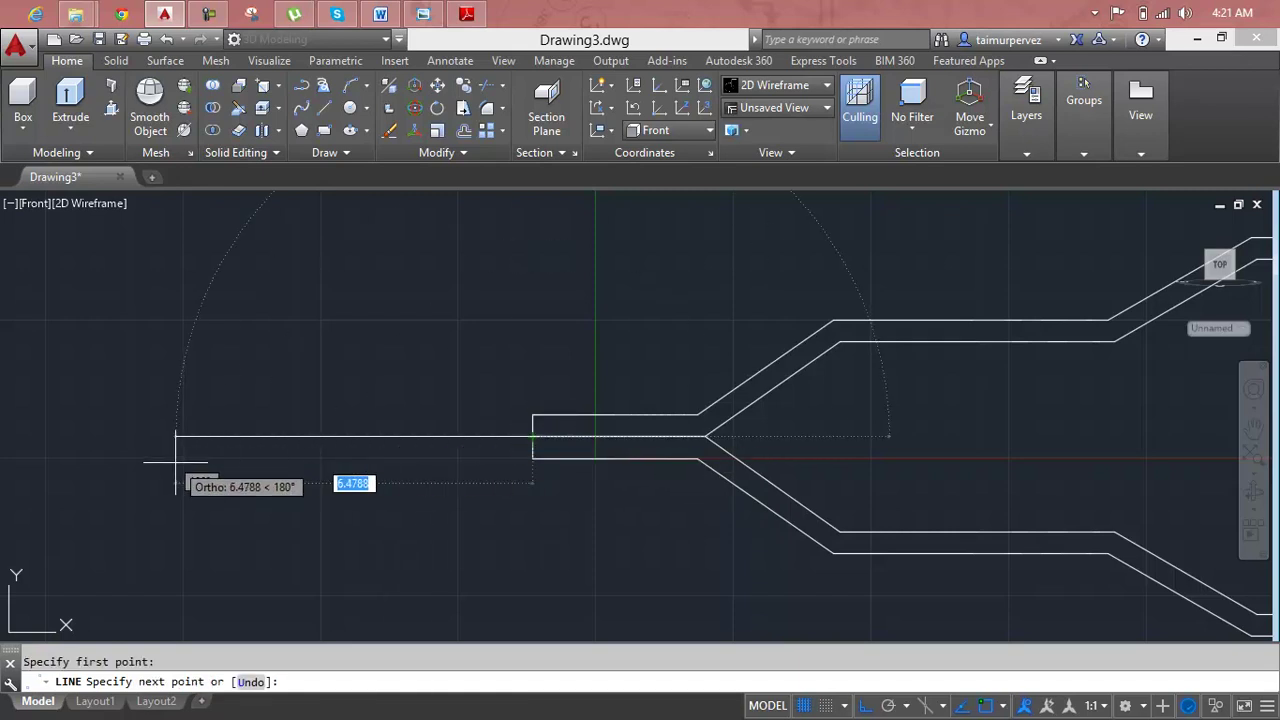
pyautogui.write('10')
pyautogui.press('Return')
pyautogui.press('Return')
pyautogui.scroll(-4, 300, 457)
pyautogui.scroll(-2, 320, 457)
pyautogui.moveTo(320, 457); pyautogui.dragTo(509, 459, button='middle')
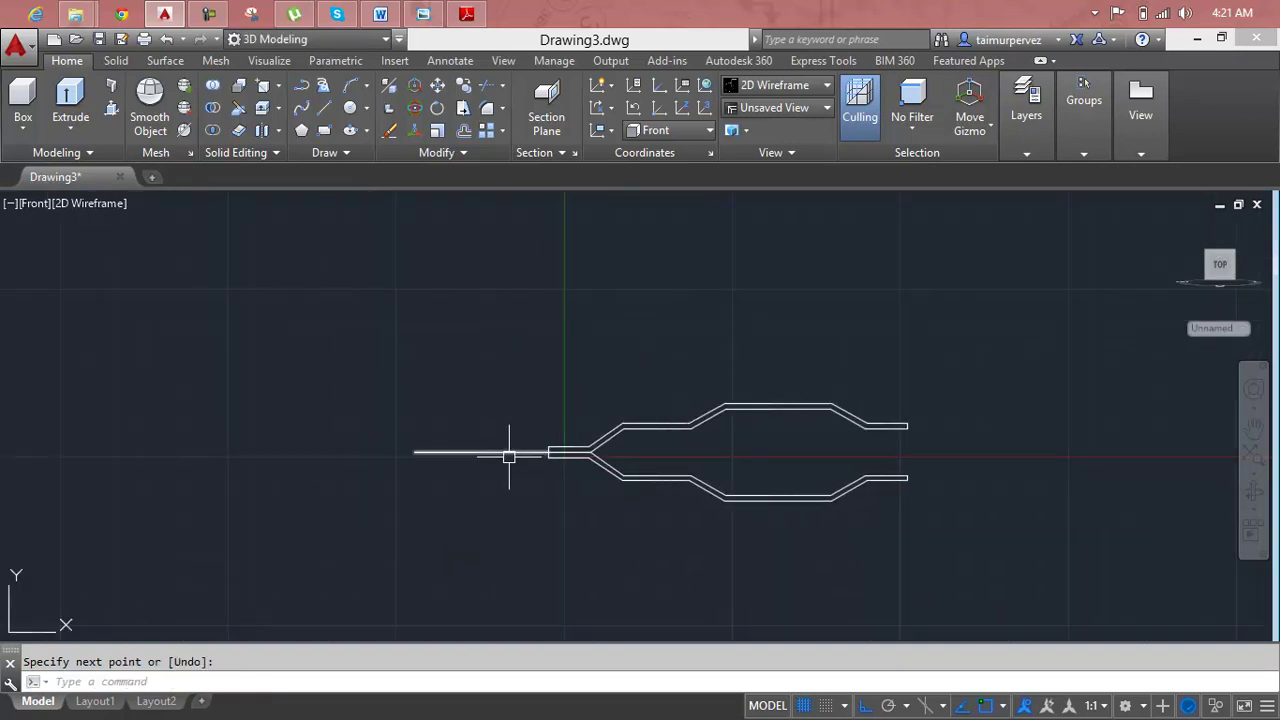
pyautogui.scroll(2, 509, 456)
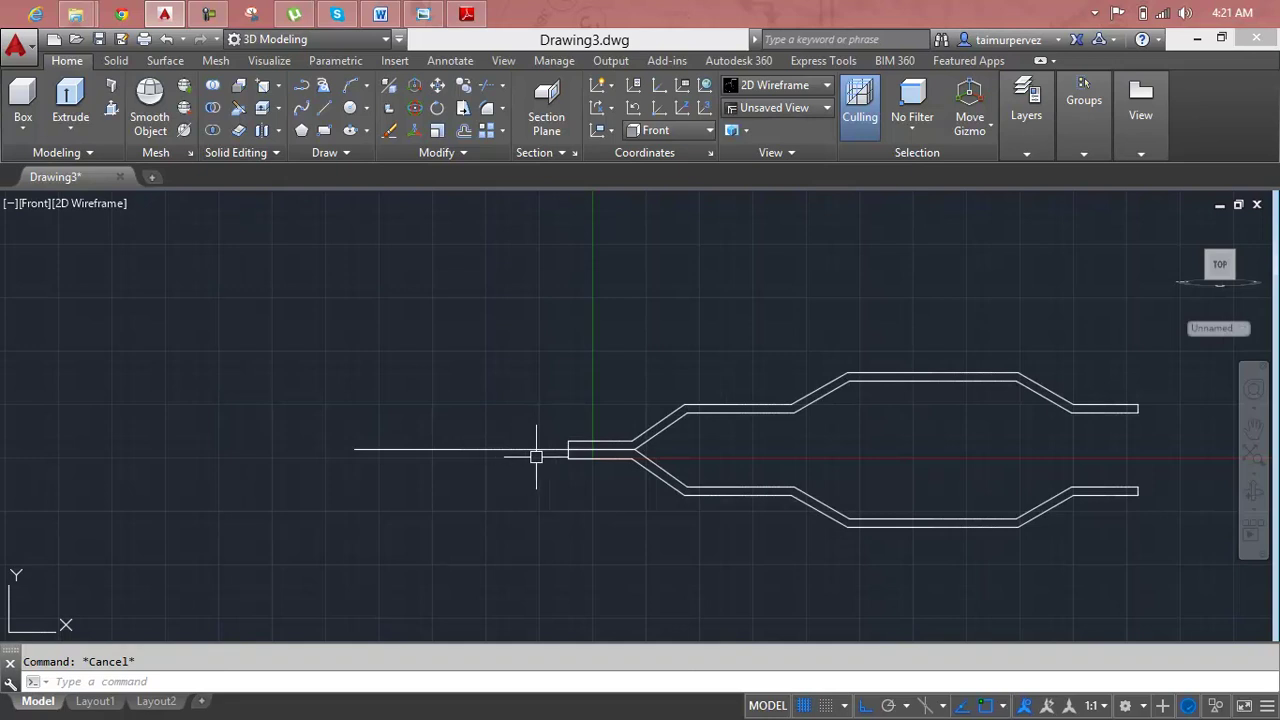
pyautogui.write('O')
# Offset the new left line through a picked point just above it, using the Through option.
pyautogui.press('Return')
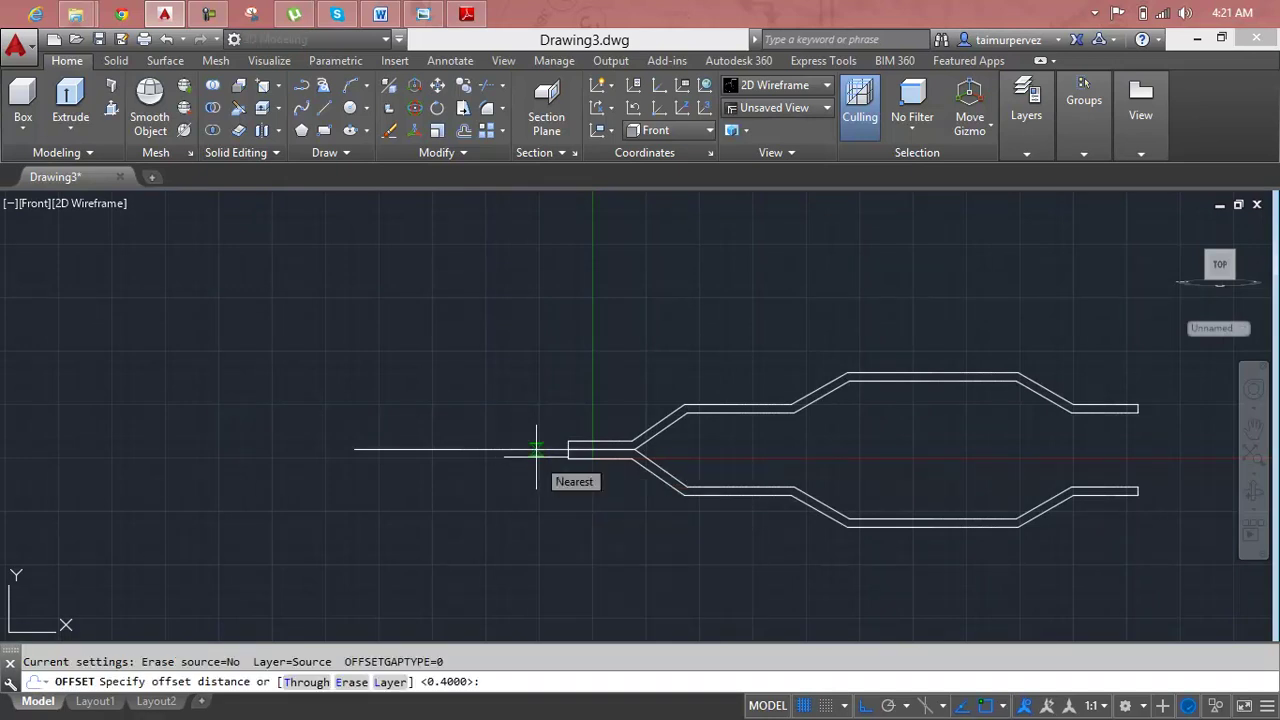
pyautogui.press('Return')
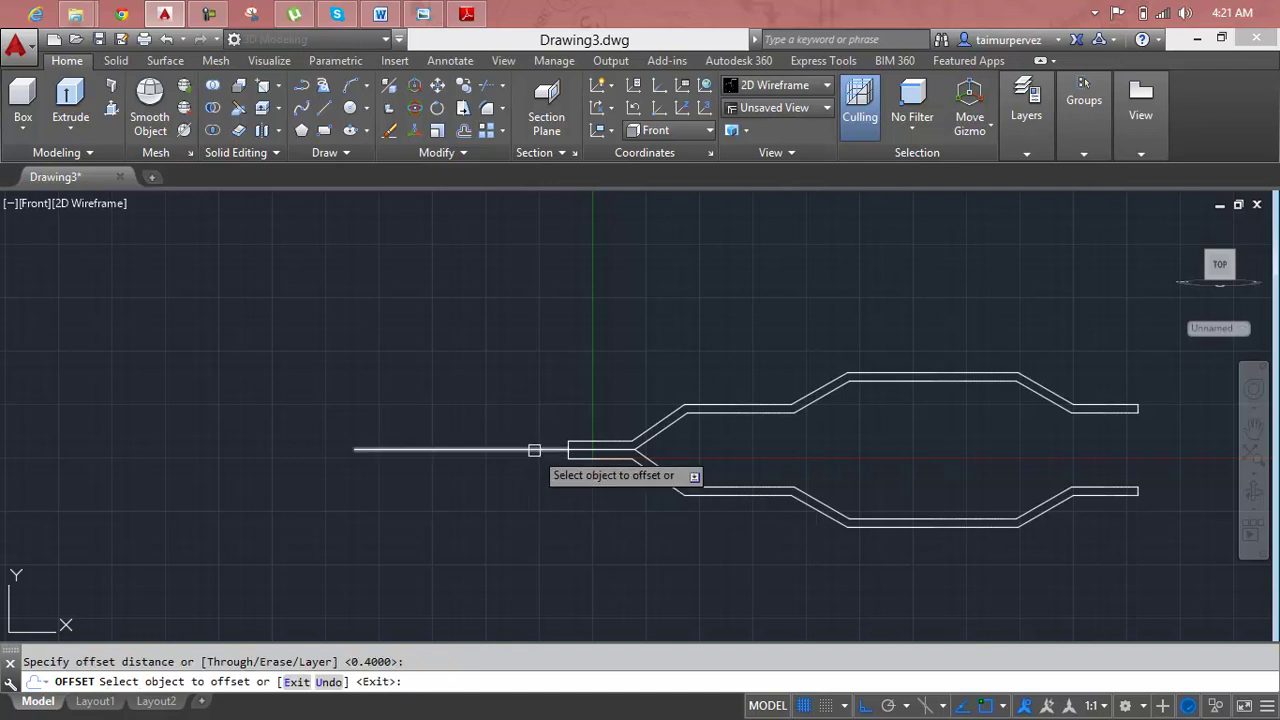
pyautogui.click(534, 450)
pyautogui.press('Escape')
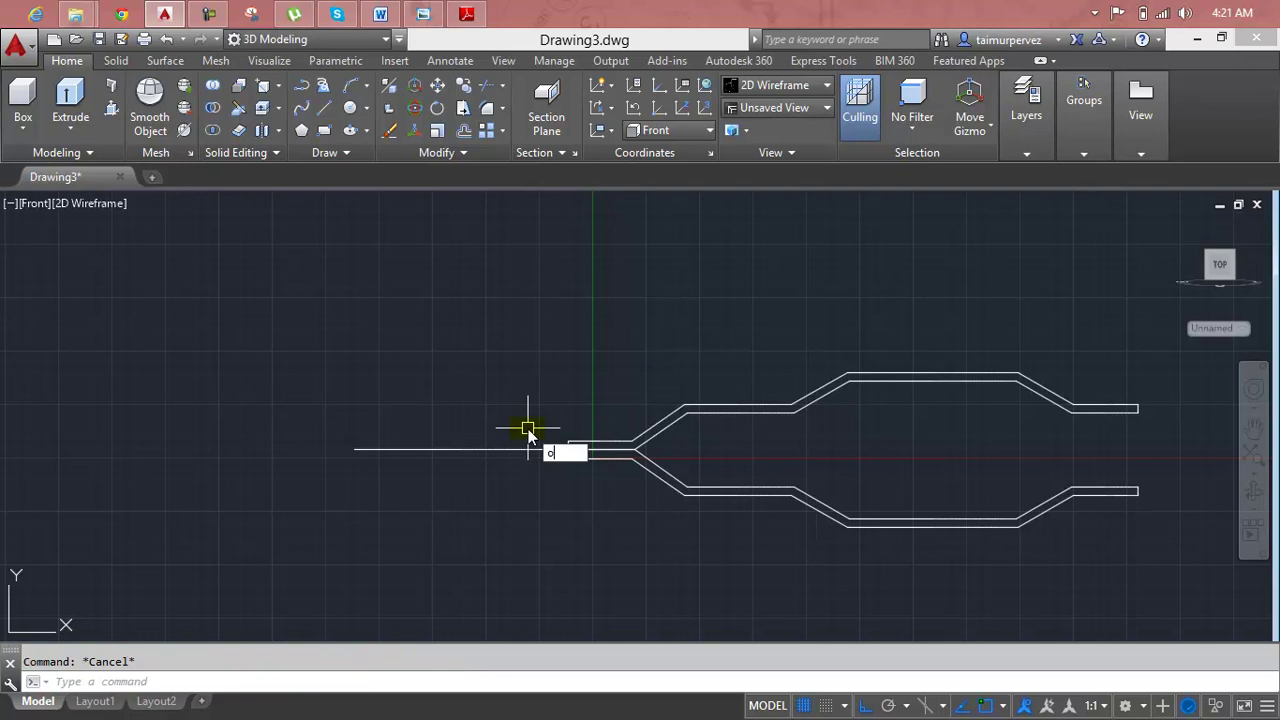
pyautogui.press('Return')
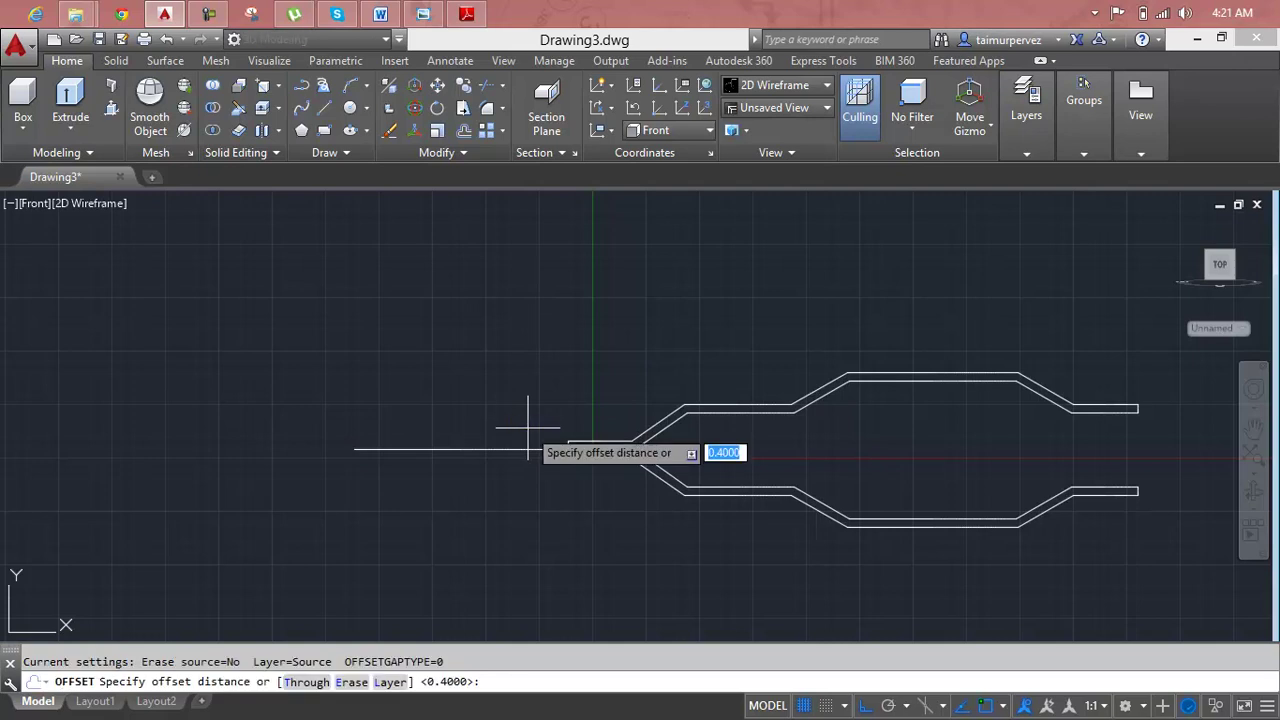
pyautogui.press('Return')
pyautogui.click(528, 447)
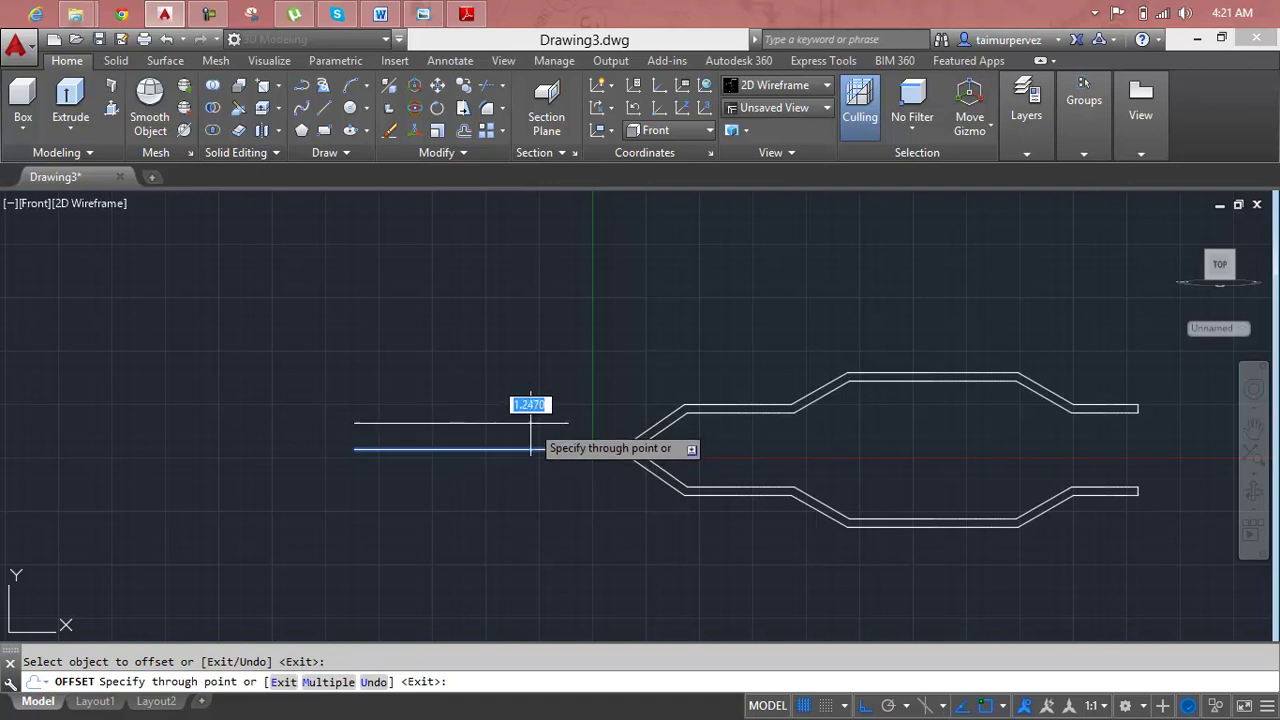
pyautogui.click(528, 423)
pyautogui.press('Escape')
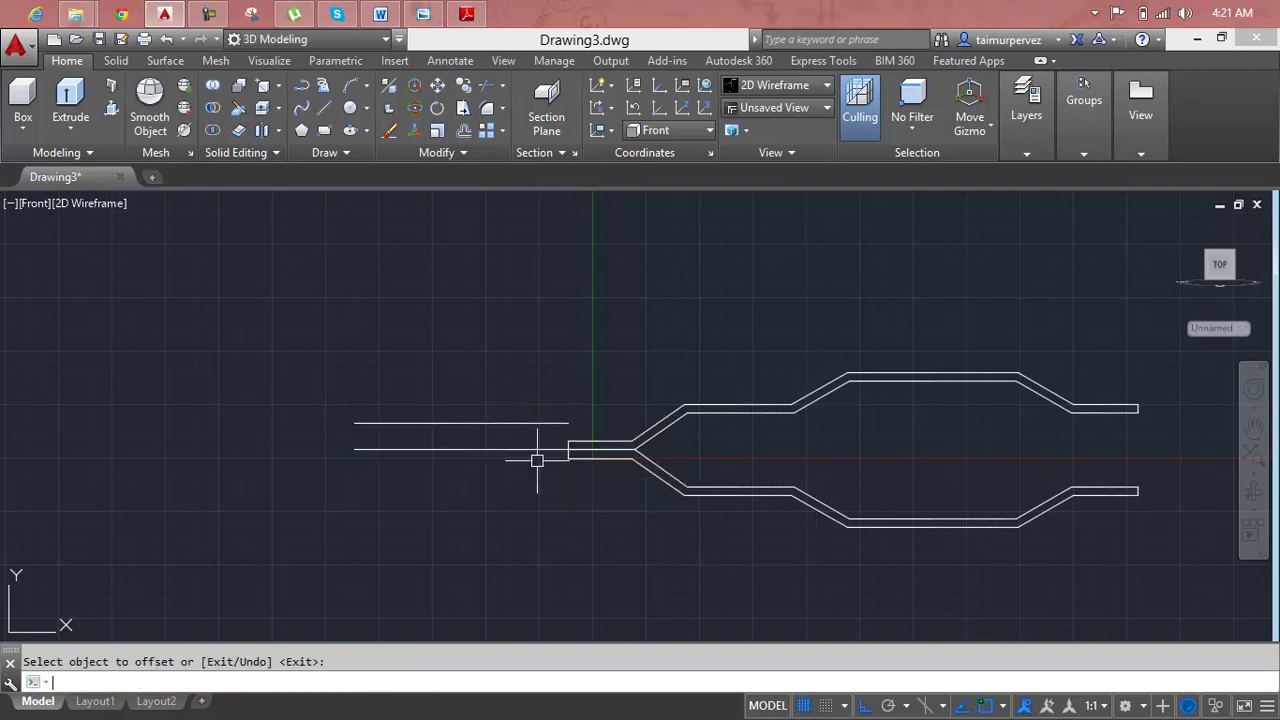
# Mirror the upper left line below the original and delete the middle horizontal line.
pyautogui.write('mi')
pyautogui.press('Return')
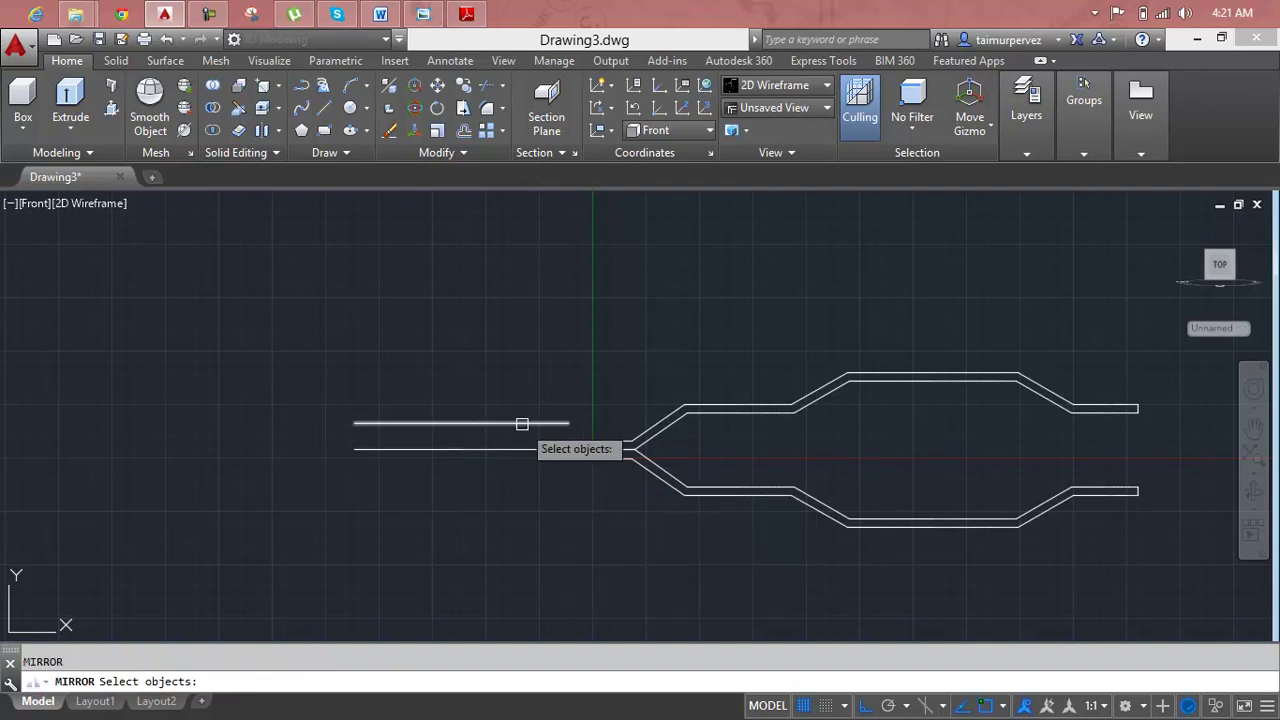
pyautogui.click(522, 424)
pyautogui.press('Return')
pyautogui.click(523, 449)
pyautogui.click(228, 461)
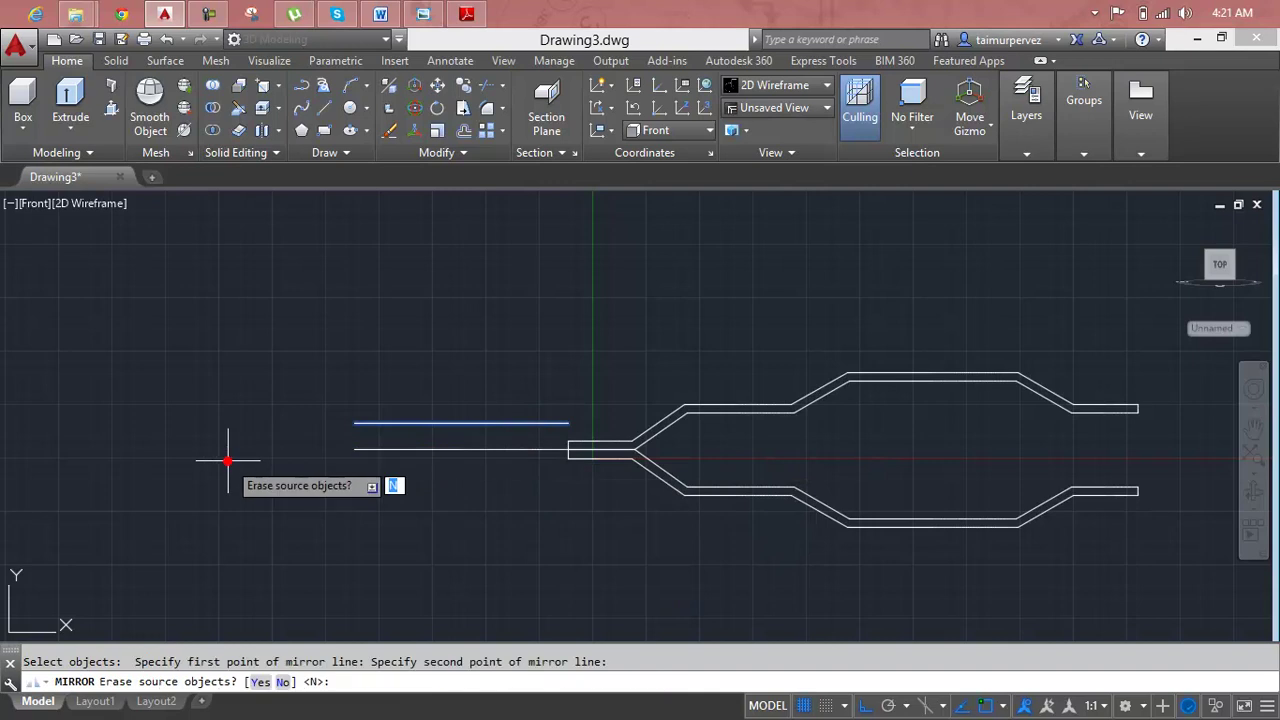
pyautogui.press('Return')
pyautogui.click(470, 449)
pyautogui.press('Delete')
pyautogui.scroll(4, 579, 446)
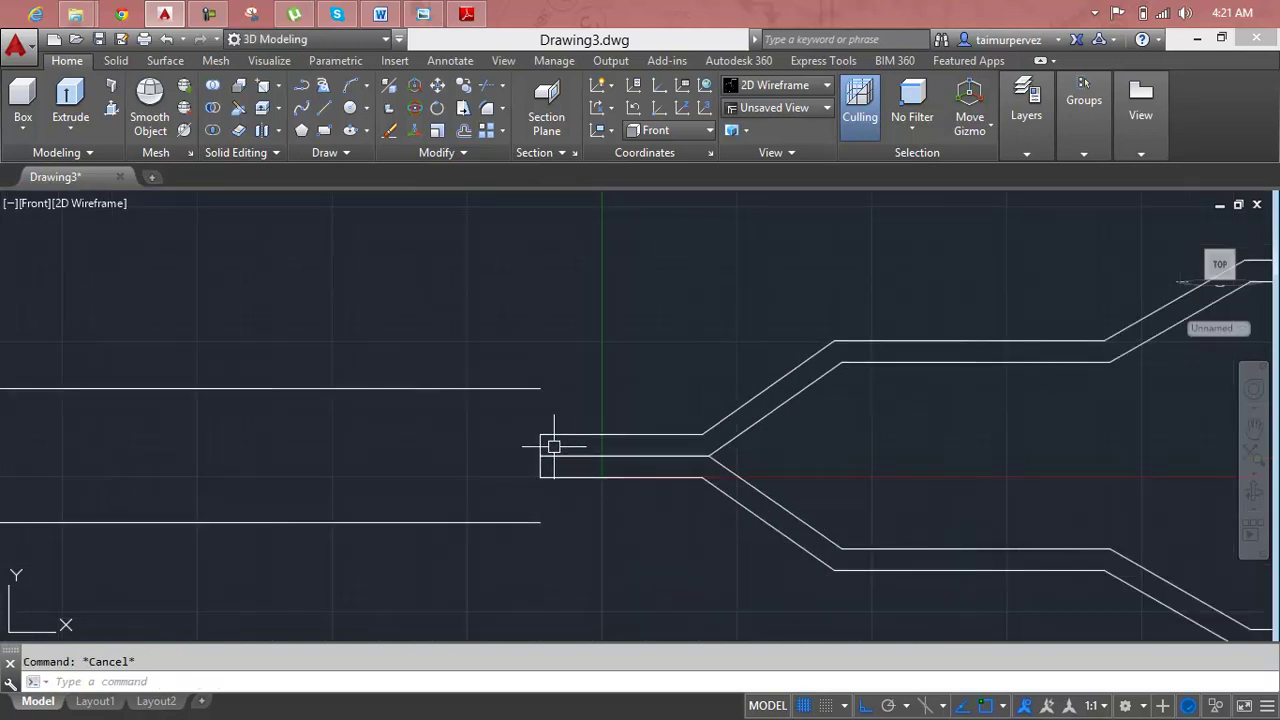
# Draw a vertical line joining the right ends of the upper and lower shaft lines.
pyautogui.write('l')
pyautogui.press('Return')
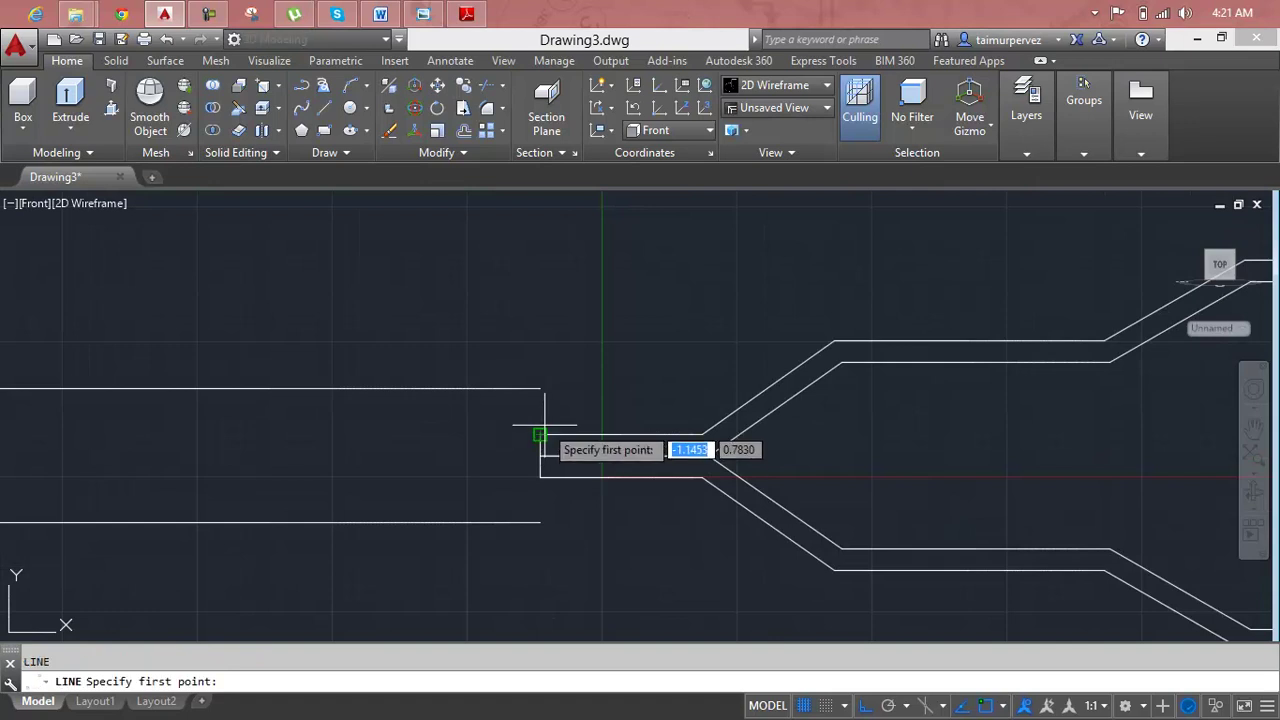
pyautogui.click(541, 389)
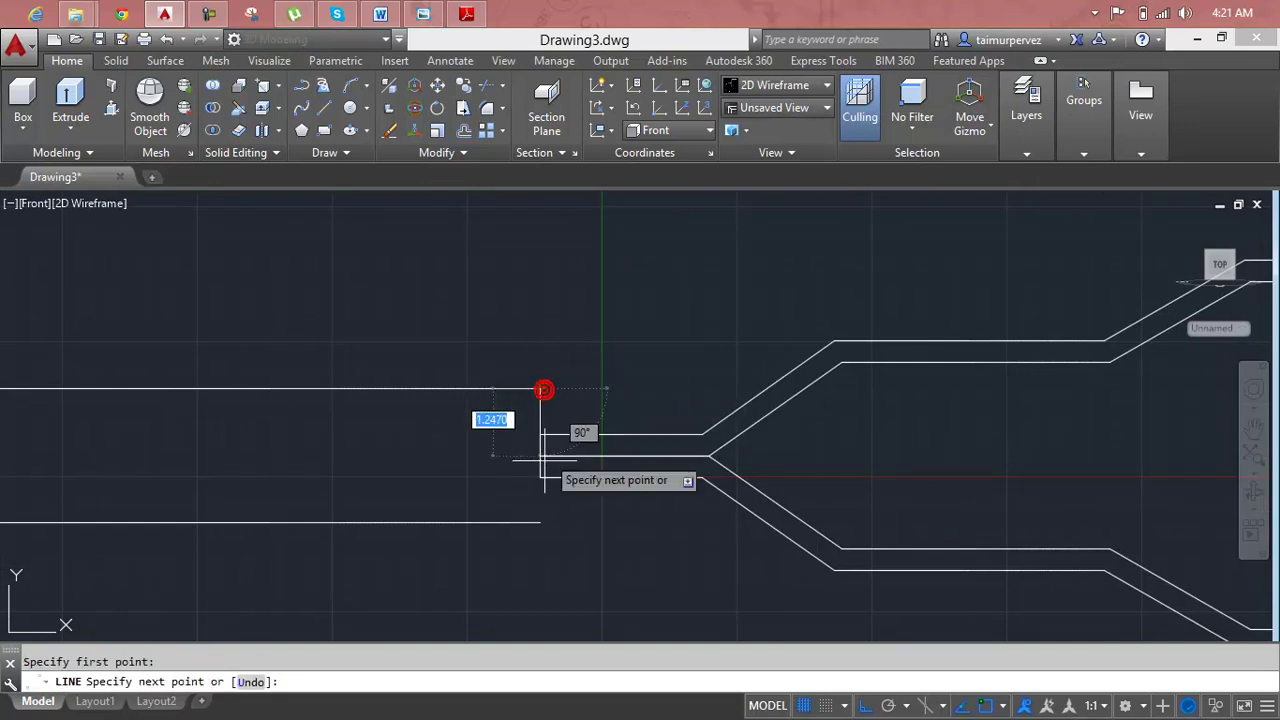
pyautogui.click(540, 523)
pyautogui.press('Return')
pyautogui.moveTo(535, 521); pyautogui.dragTo(949, 487, button='middle')
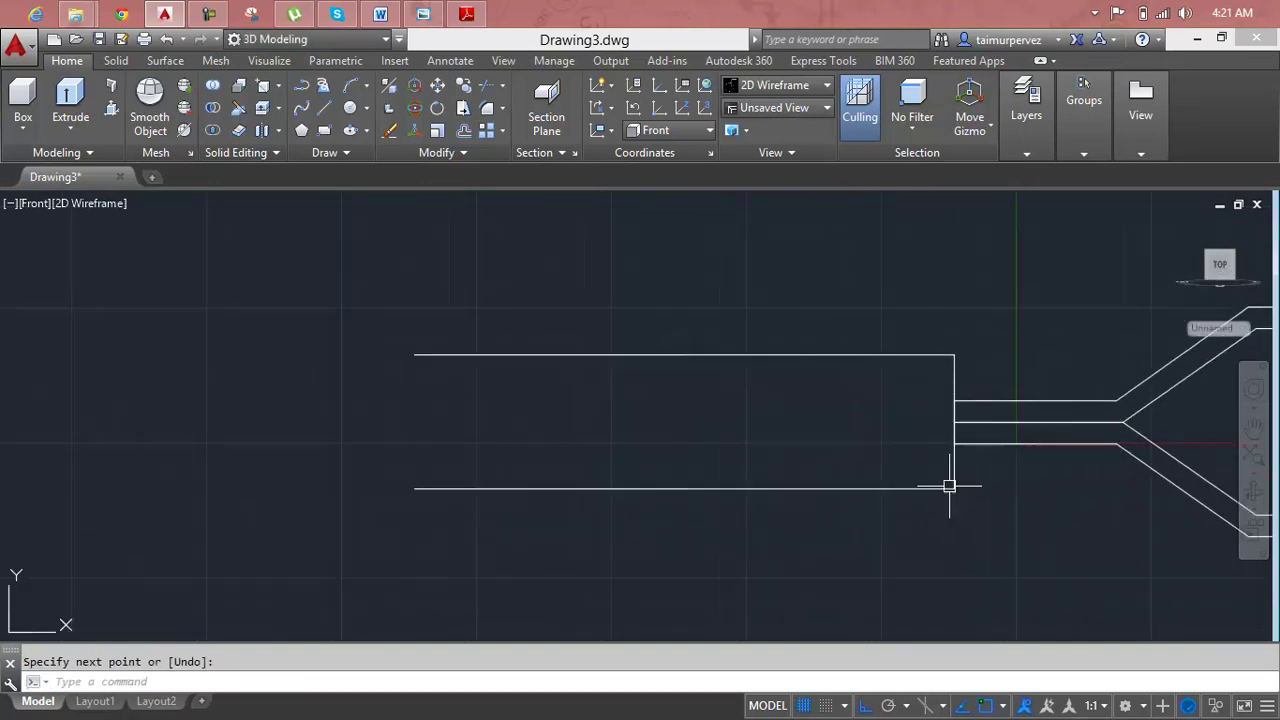
# Draw a vertical line closing the rectangle's left side.
pyautogui.press('Return')
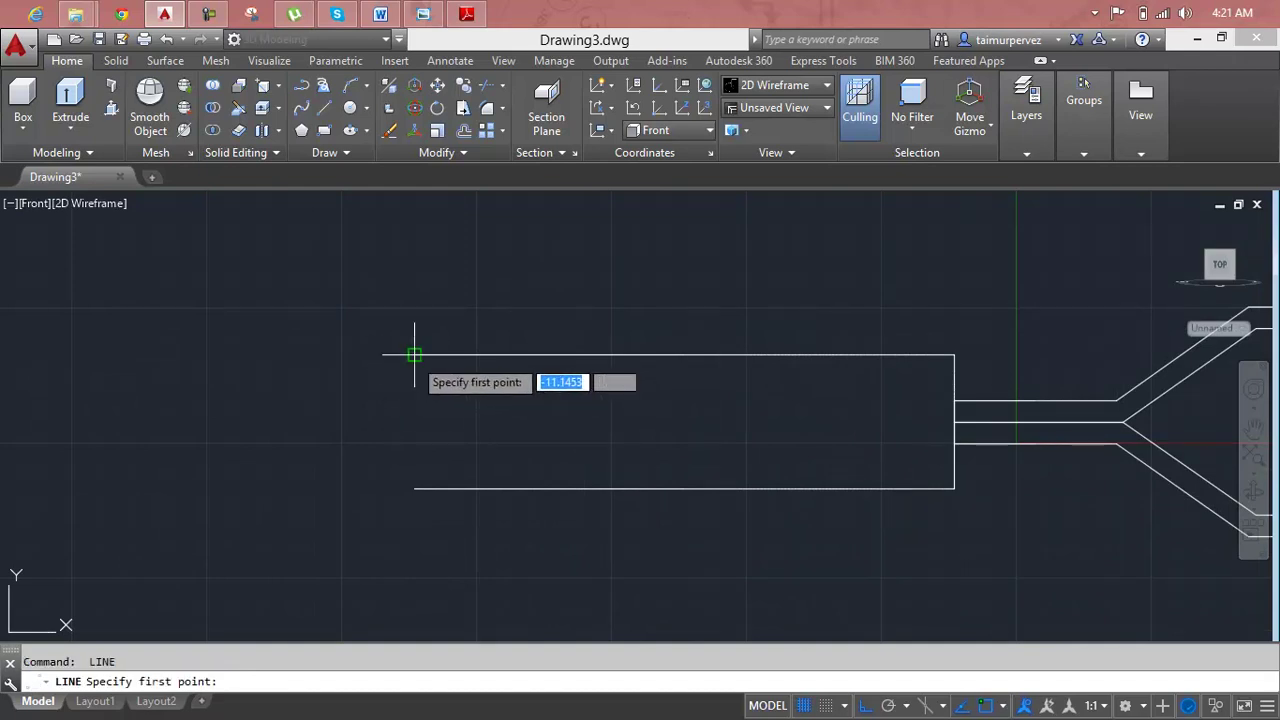
pyautogui.click(414, 355)
pyautogui.click(414, 489)
pyautogui.press('Return')
pyautogui.scroll(-3, 643, 430)
pyautogui.moveTo(643, 430); pyautogui.dragTo(511, 457, button='middle')
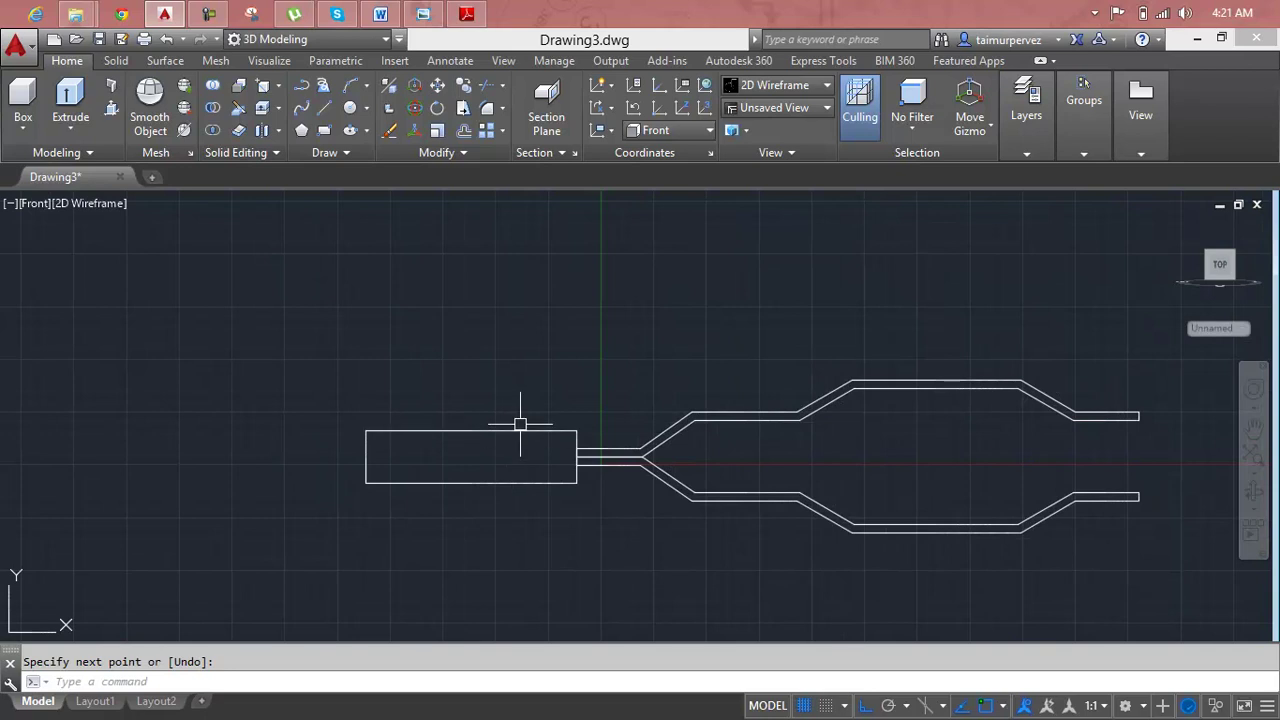
pyautogui.press('Escape')
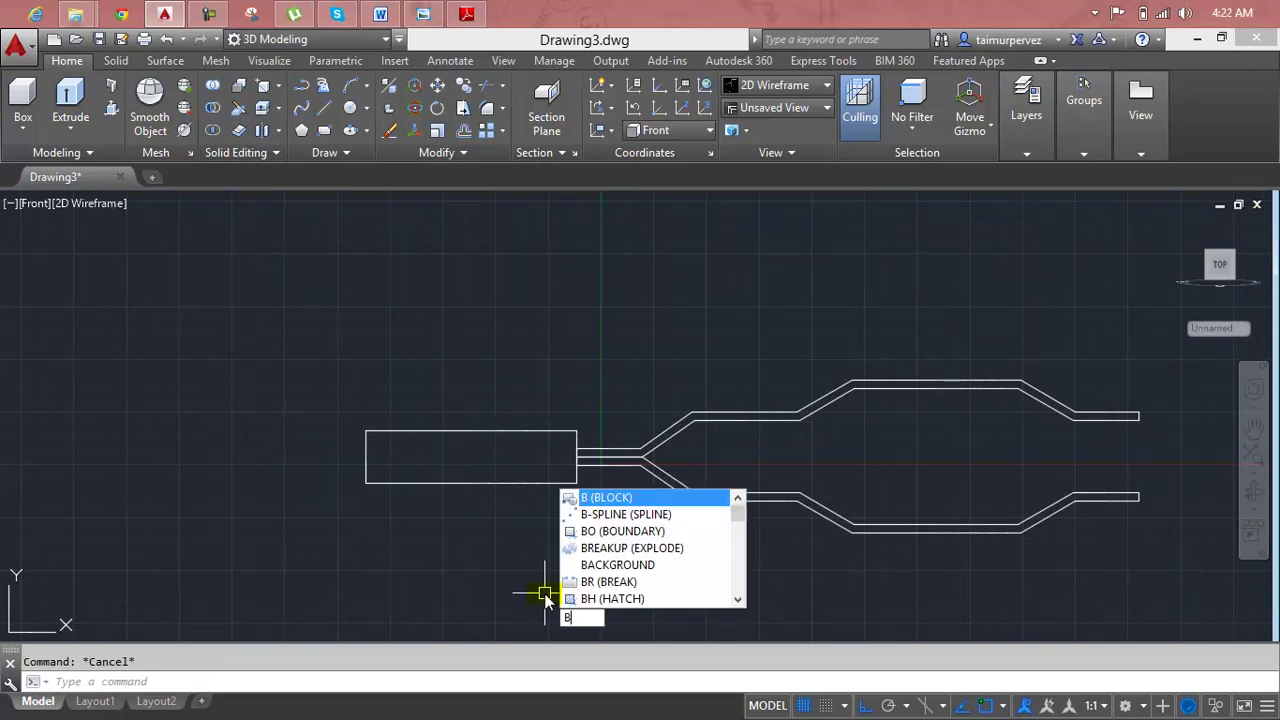
pyautogui.write('BO')
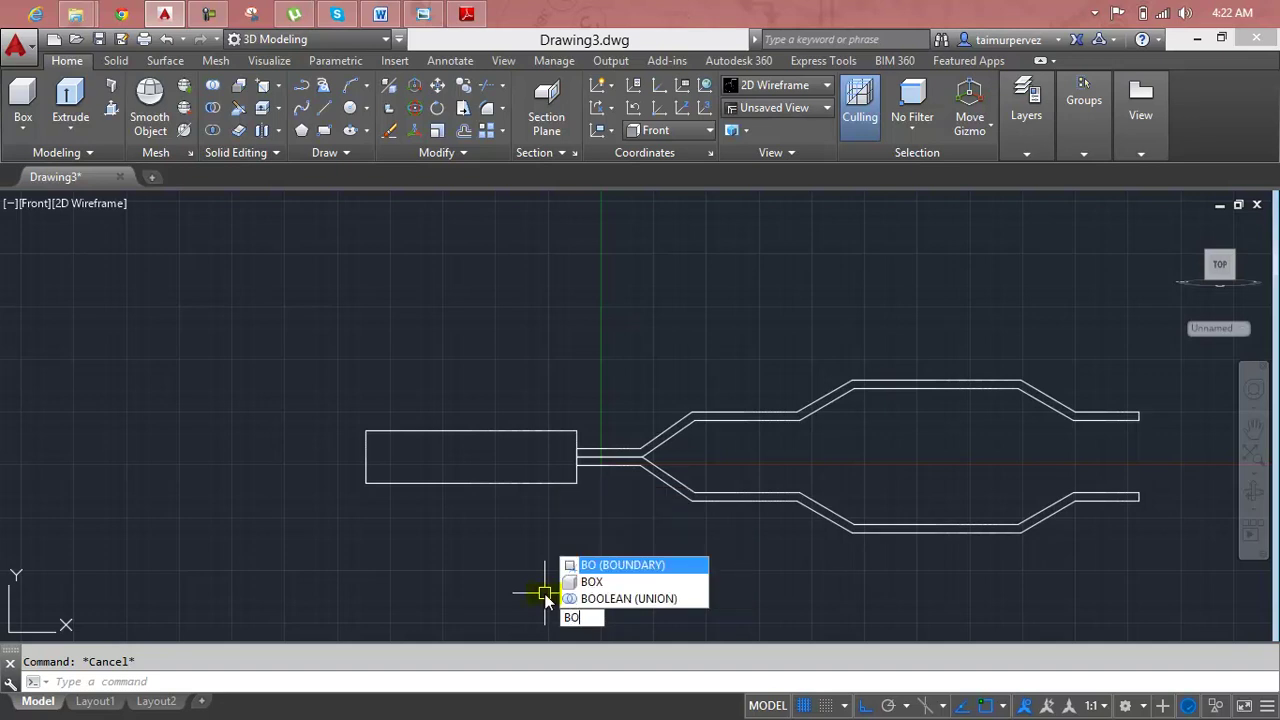
# Create a boundary polyline inside the rectangle and move it up above the arms.
pyautogui.press('Return')
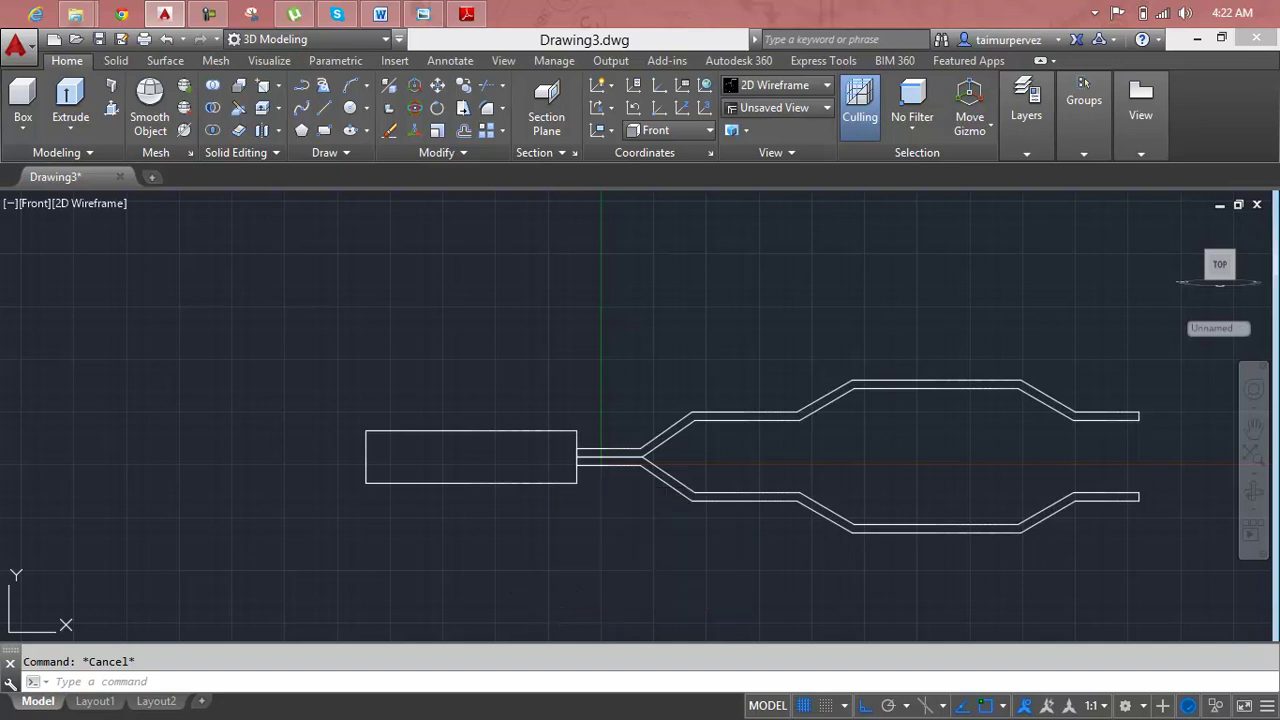
pyautogui.click(530, 284)
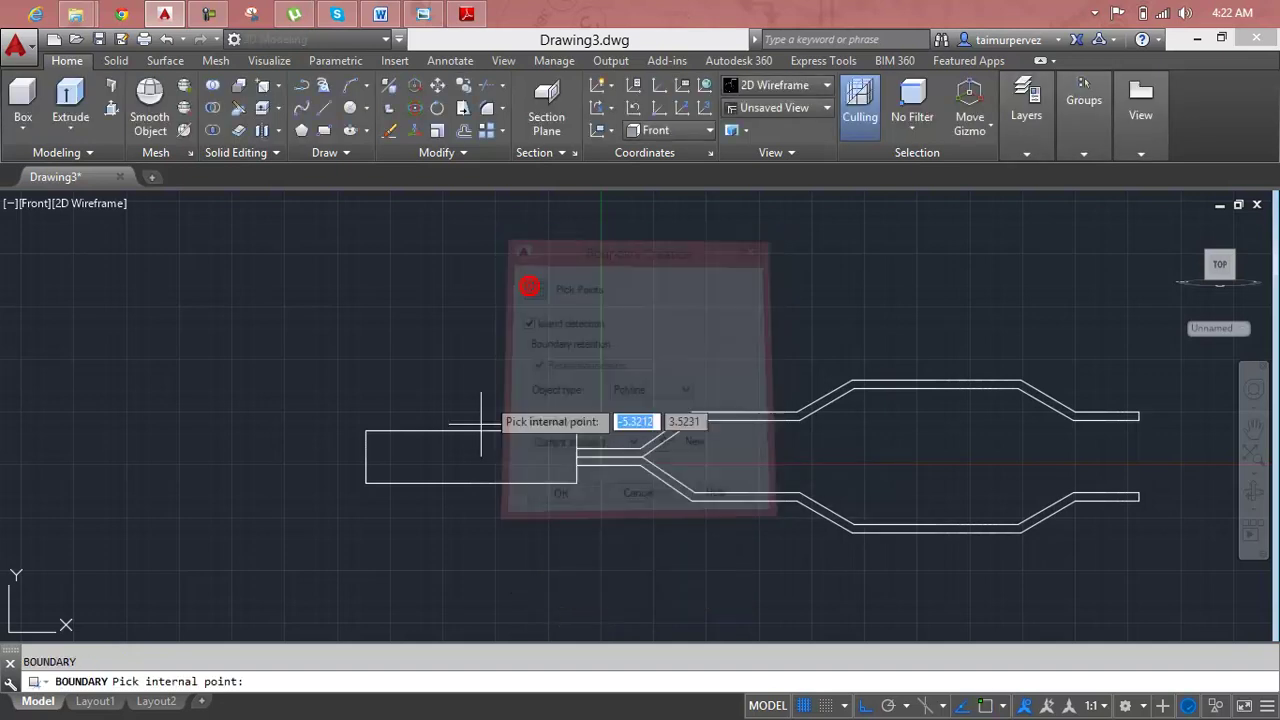
pyautogui.press('Return')
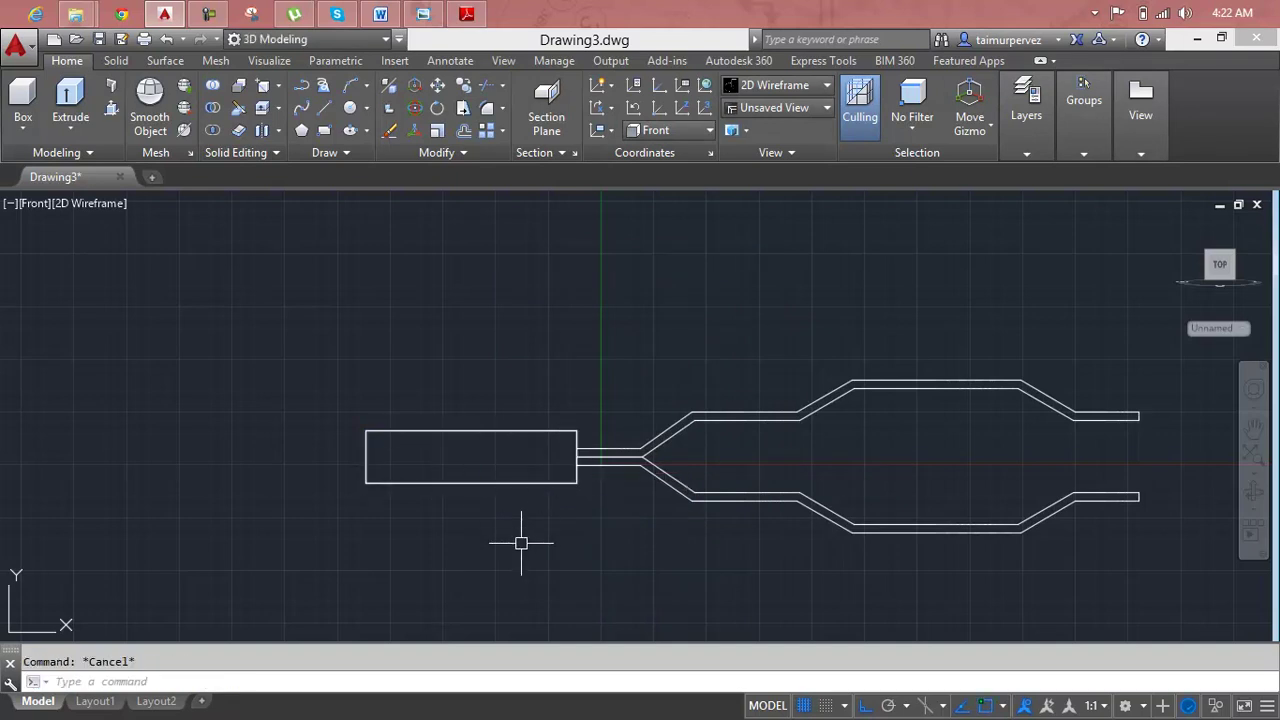
pyautogui.write('m')
pyautogui.press('Return')
pyautogui.click(517, 483)
pyautogui.press('Return')
pyautogui.click(421, 483)
pyautogui.click(421, 376)
# Erase the leftover rectangle lines, the stray vertical line and the lower arm's left segment.
pyautogui.click(443, 417)
pyautogui.click(445, 542)
pyautogui.press('Delete')
pyautogui.click(440, 451)
pyautogui.click(274, 489)
pyautogui.press('Delete')
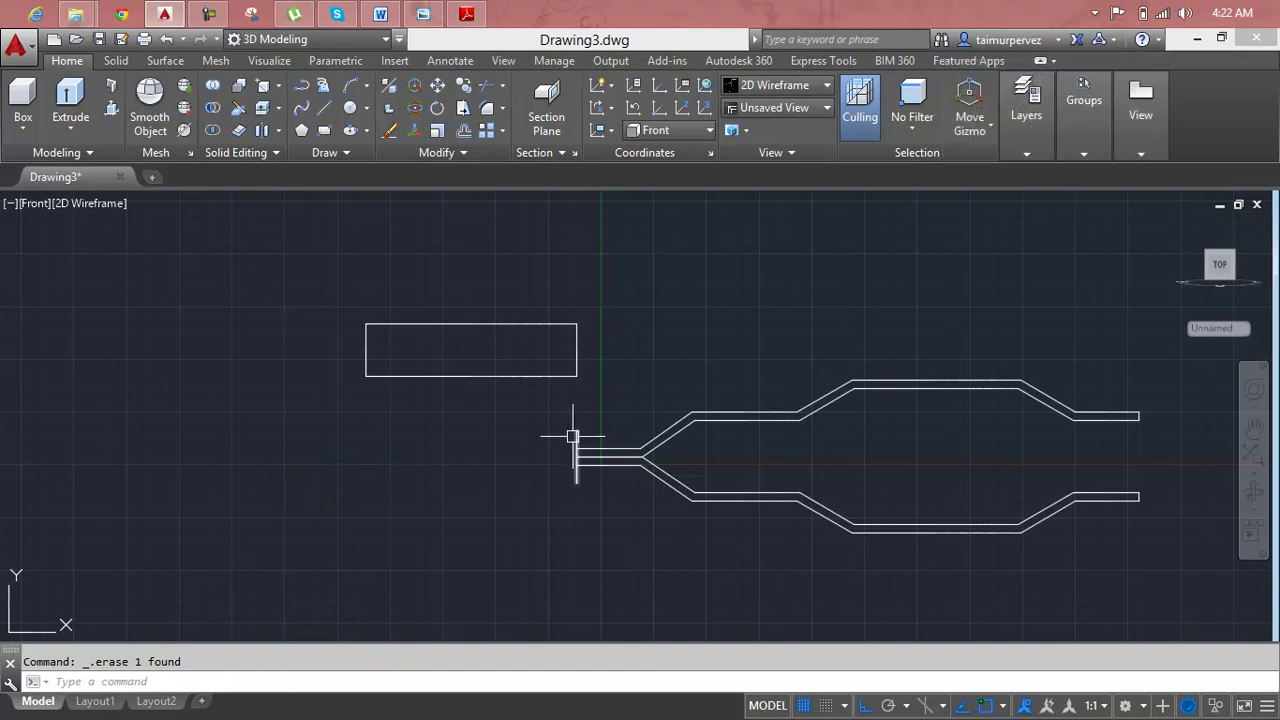
pyautogui.click(753, 463)
pyautogui.click(650, 550)
pyautogui.press('Delete')
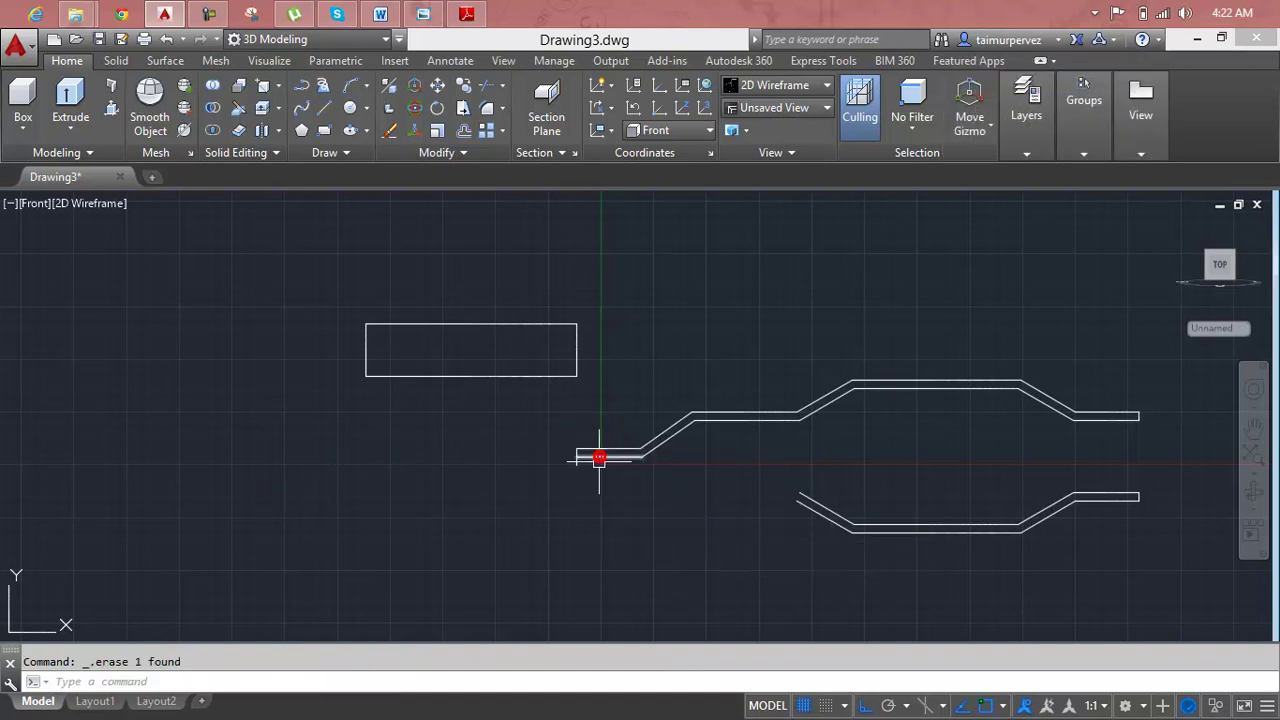
pyautogui.moveTo(577, 465)
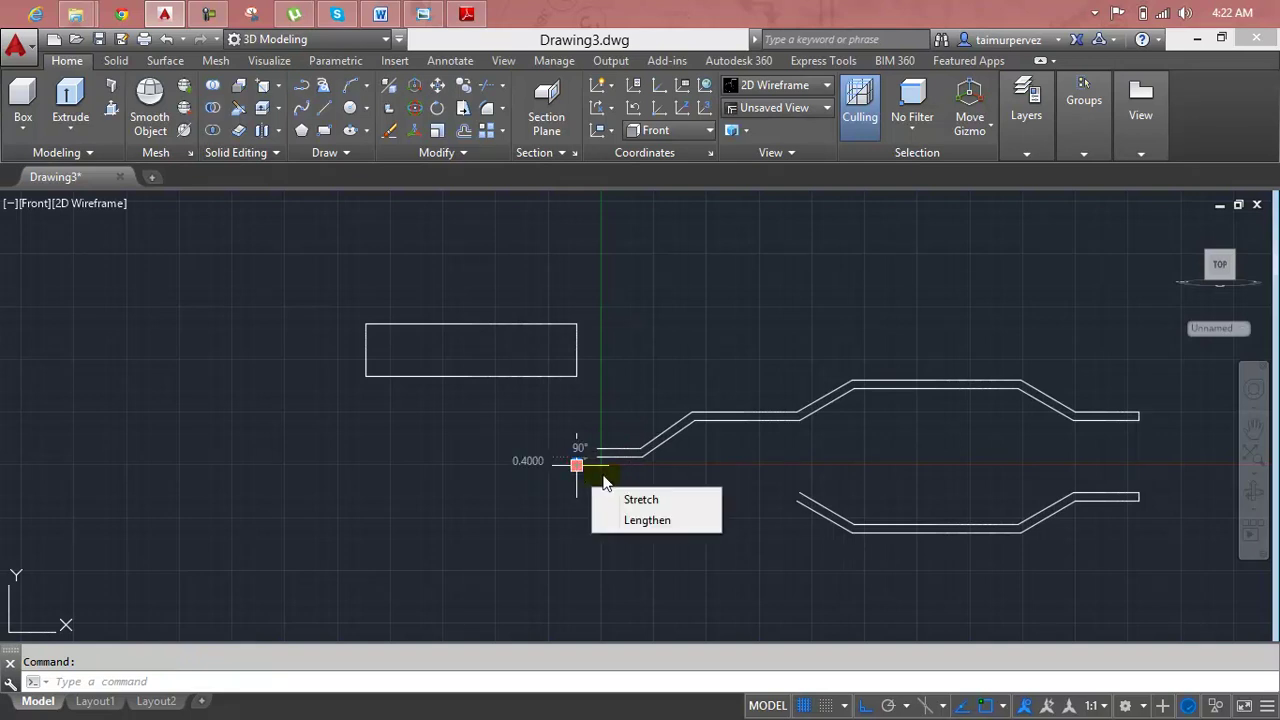
# Delete the selected short segment at the arms' left junction.
pyautogui.press('Escape')
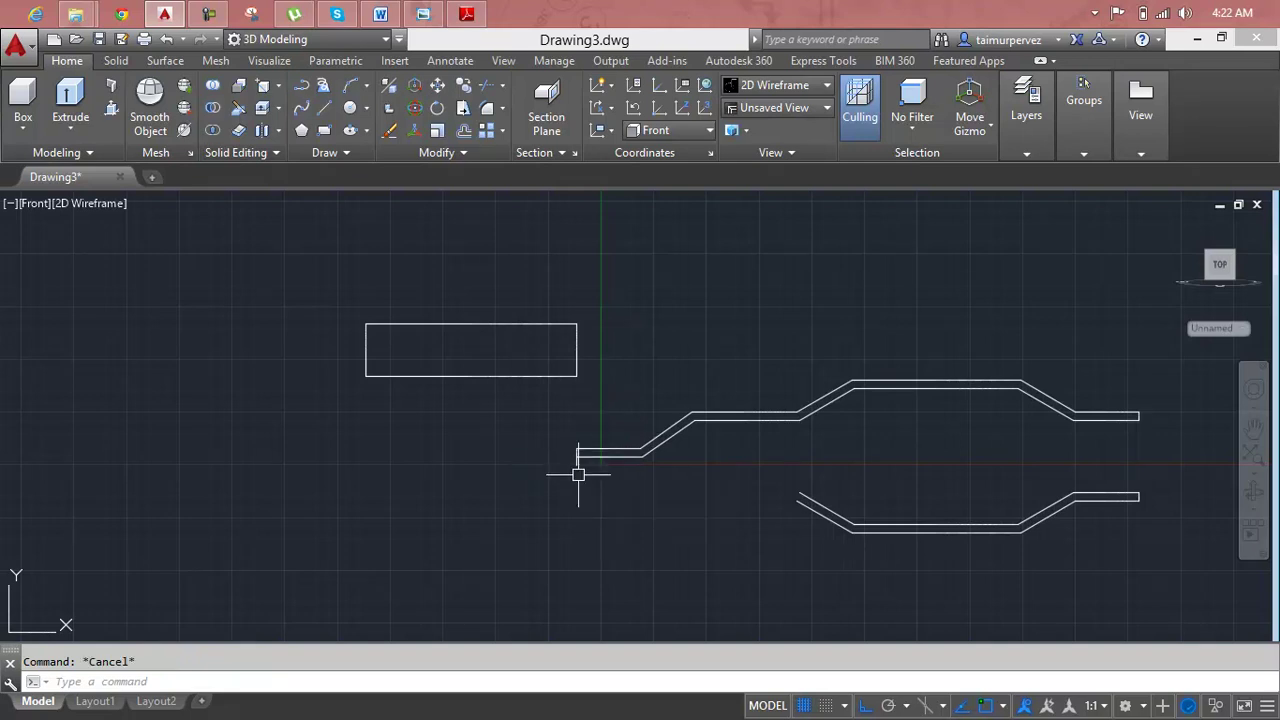
pyautogui.scroll(4, 572, 462)
pyautogui.press('Delete')
pyautogui.scroll(-4, 771, 517)
pyautogui.scroll(-2, 805, 525)
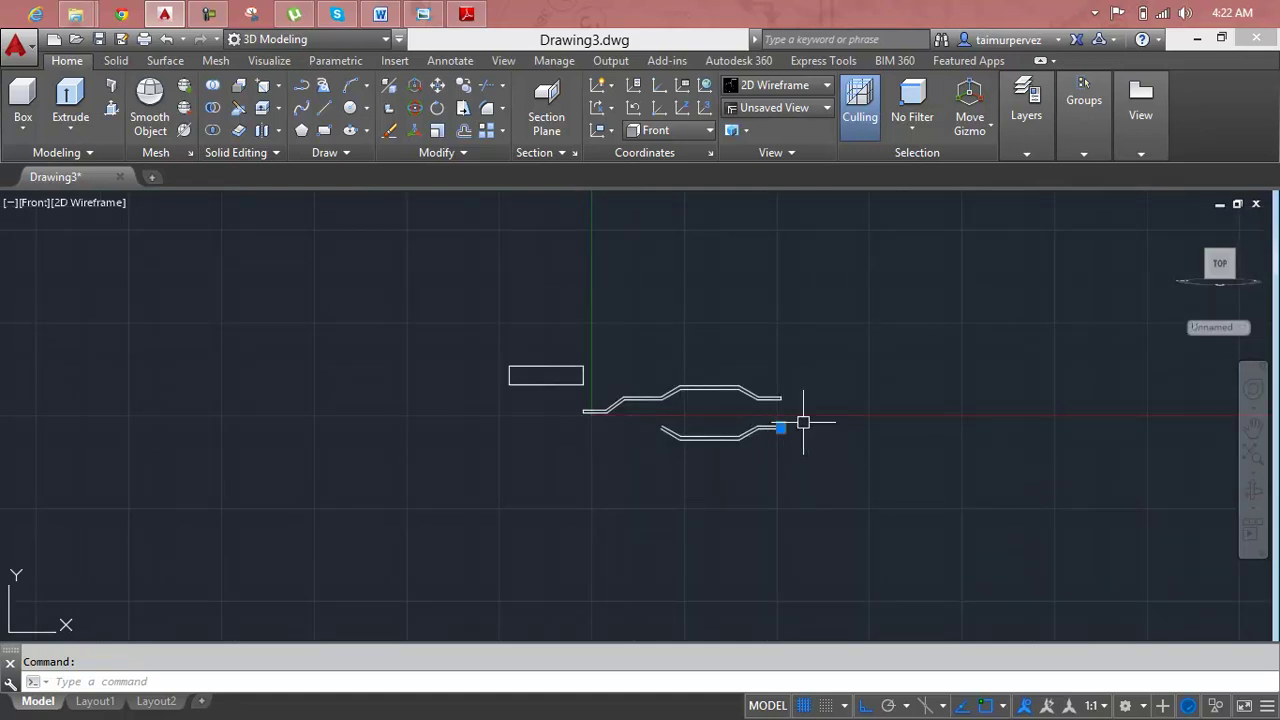
# Erase the entire lower mirrored arm with a selection window.
pyautogui.click(778, 412)
pyautogui.click(651, 466)
pyautogui.press('Delete')
pyautogui.scroll(4, 614, 393)
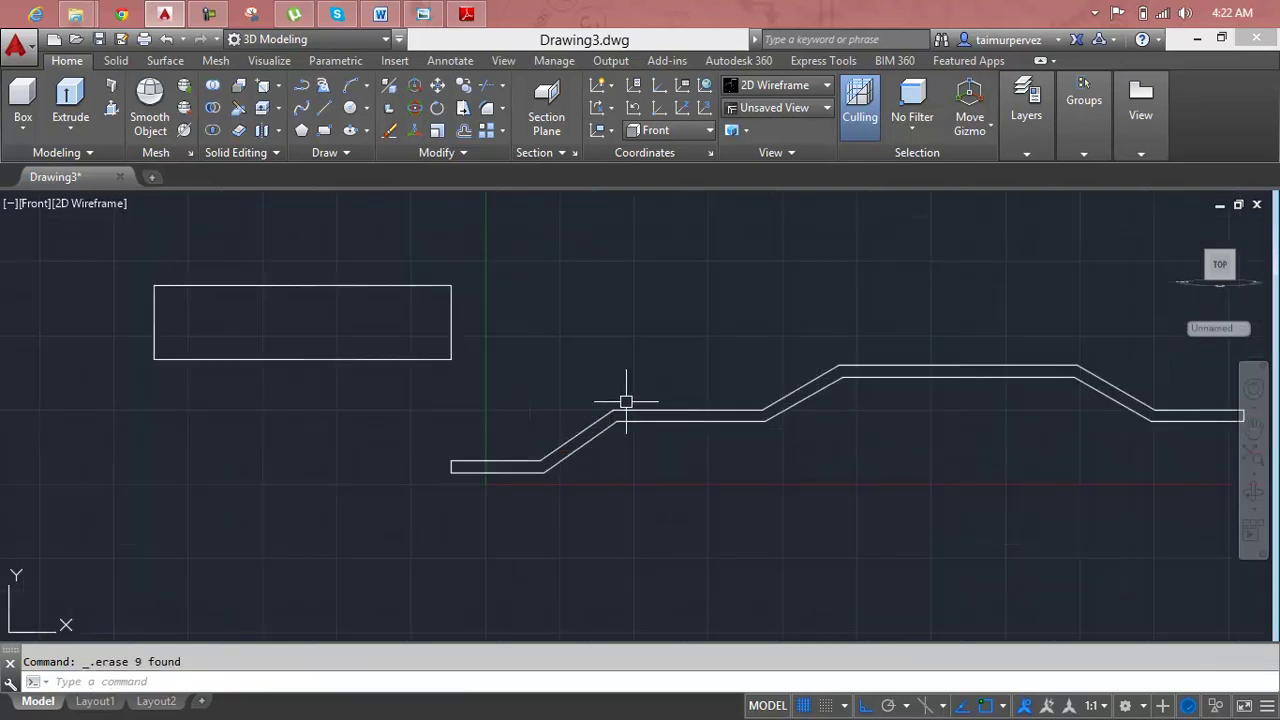
pyautogui.scroll(-2, 605, 435)
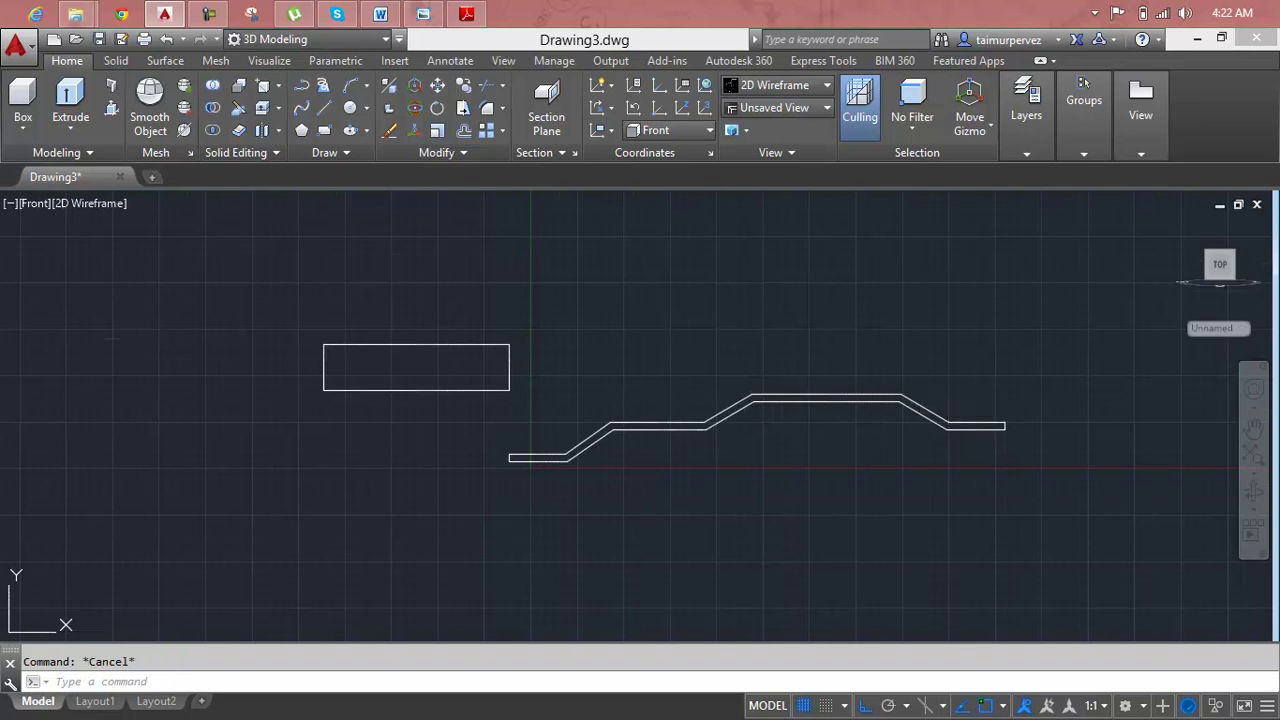
pyautogui.write('F')
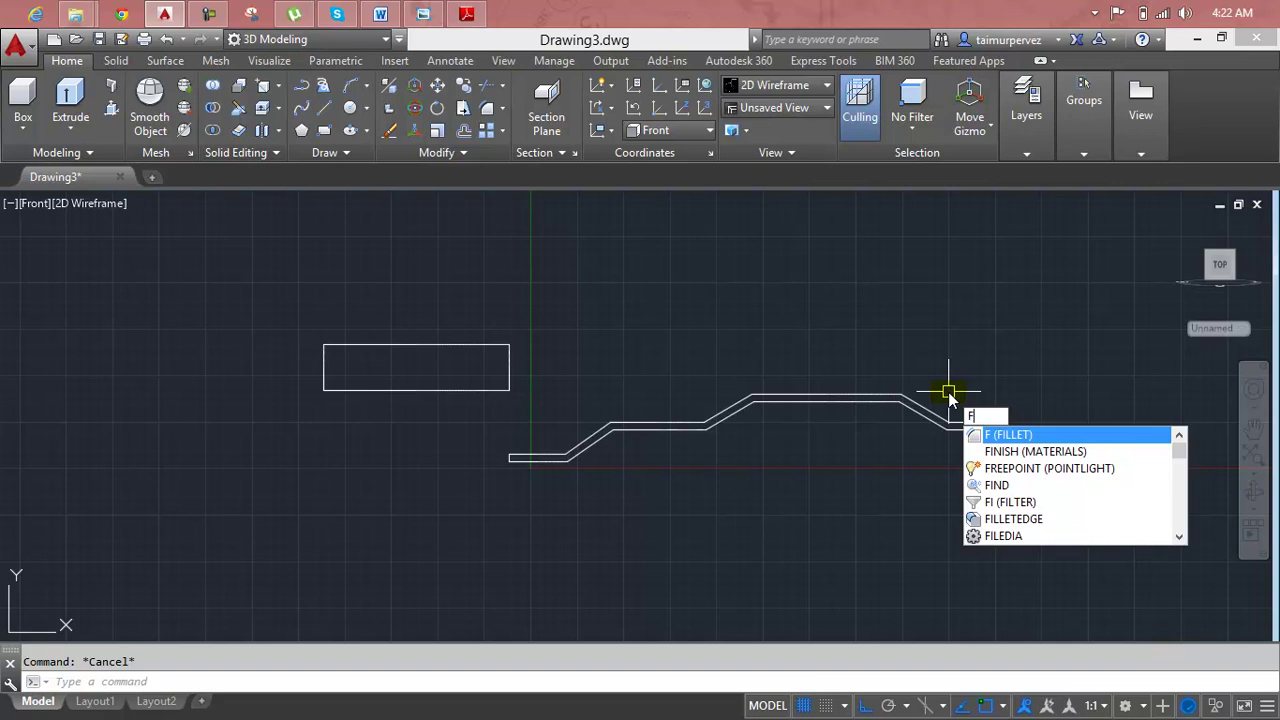
# Start FILLET twice and cancel both times without changing the drawing.
pyautogui.press('Return')
pyautogui.click(1086, 392)
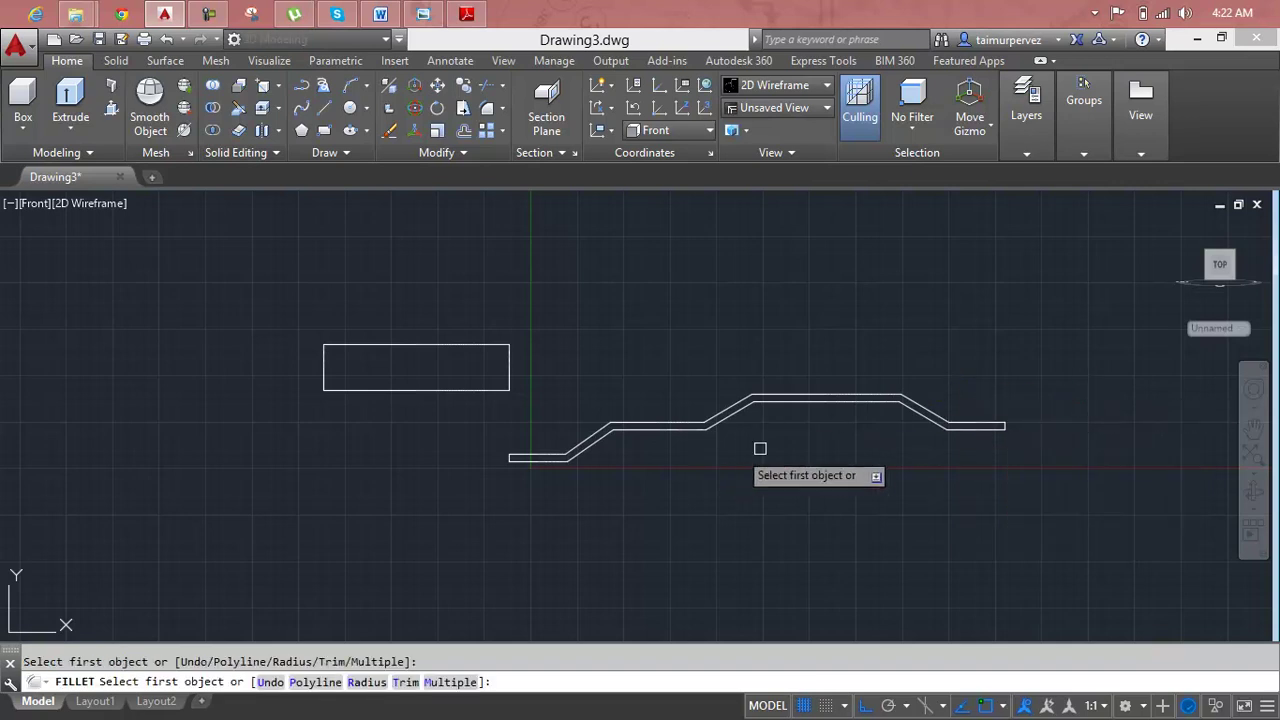
pyautogui.click(1072, 388)
pyautogui.press('Escape')
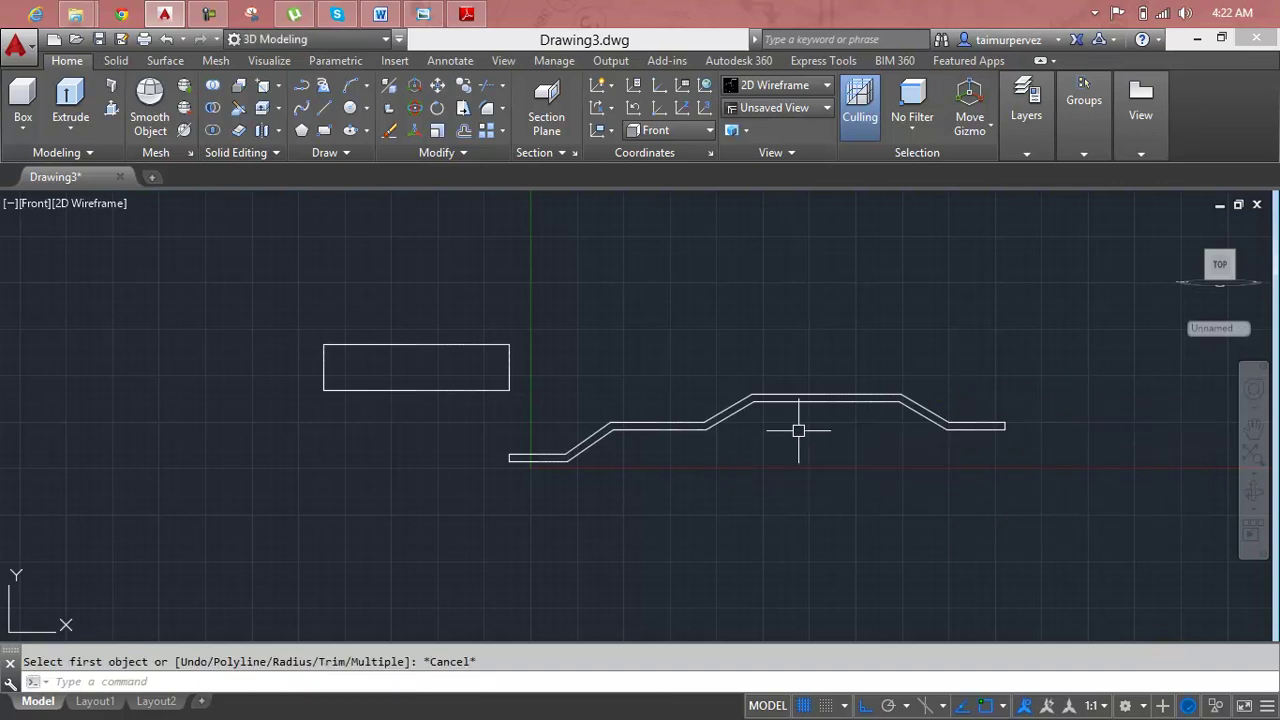
pyautogui.press('Escape')
pyautogui.write('f')
pyautogui.press('Return')
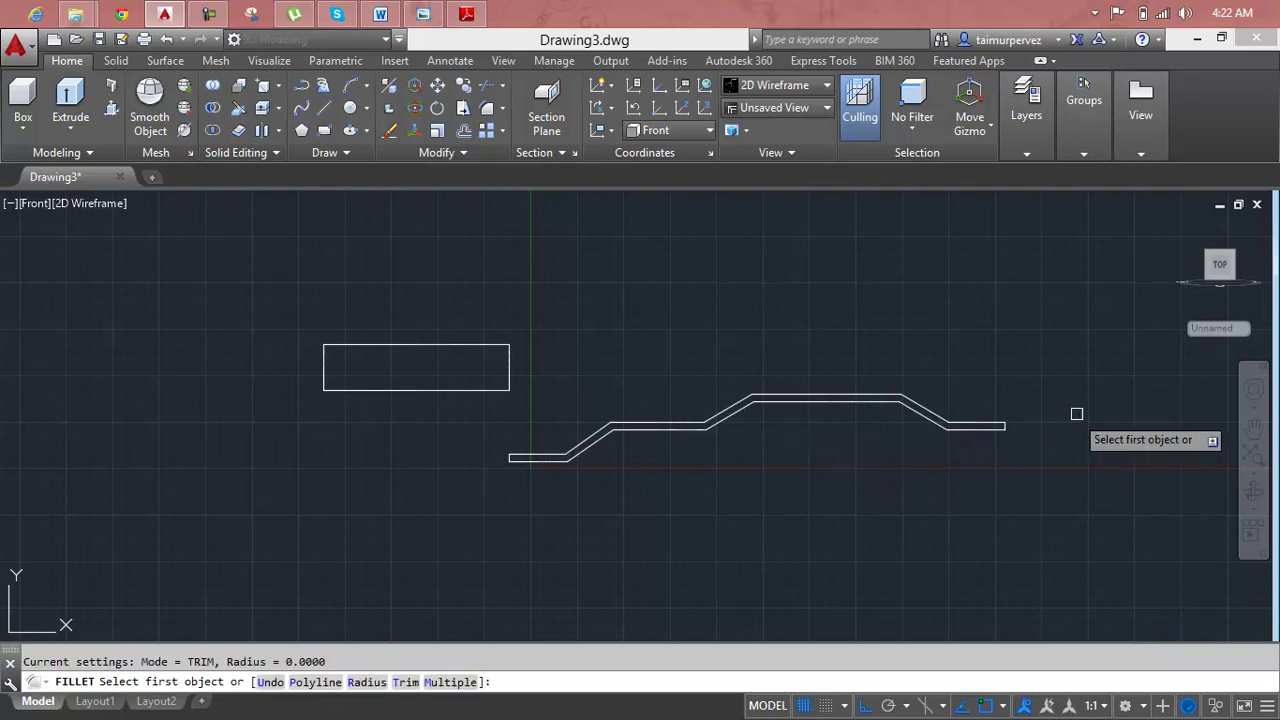
pyautogui.click(1075, 414)
pyautogui.press('Escape')
# Join the arm's 16 segments into one polyline, then bring up the Handle reference PDF.
pyautogui.write('j')
pyautogui.press('Return')
pyautogui.click(1062, 392)
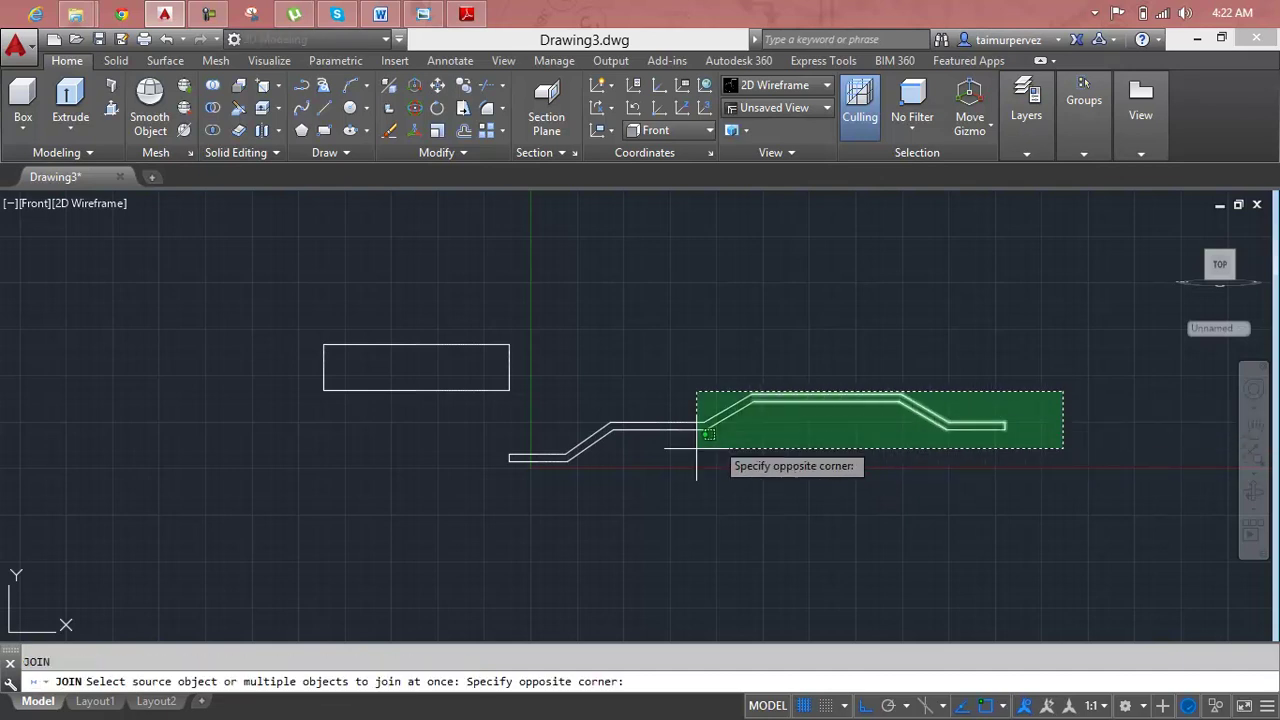
pyautogui.click(455, 525)
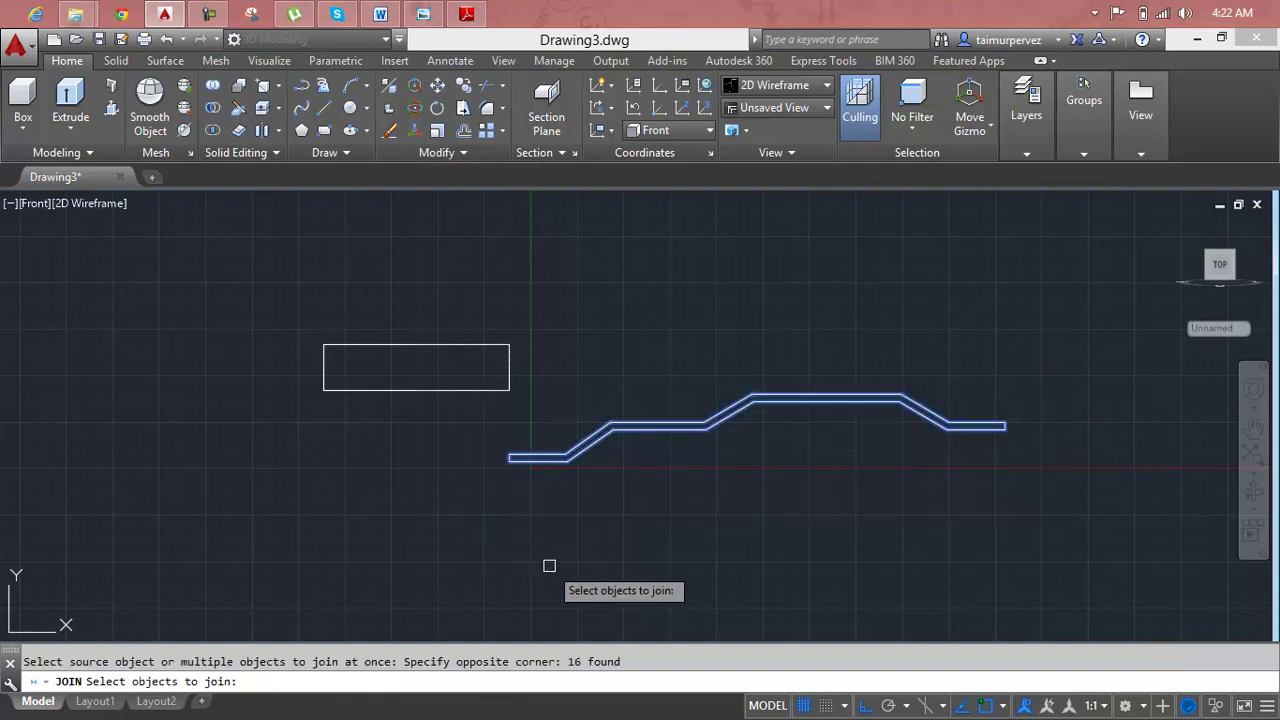
pyautogui.press('Return')
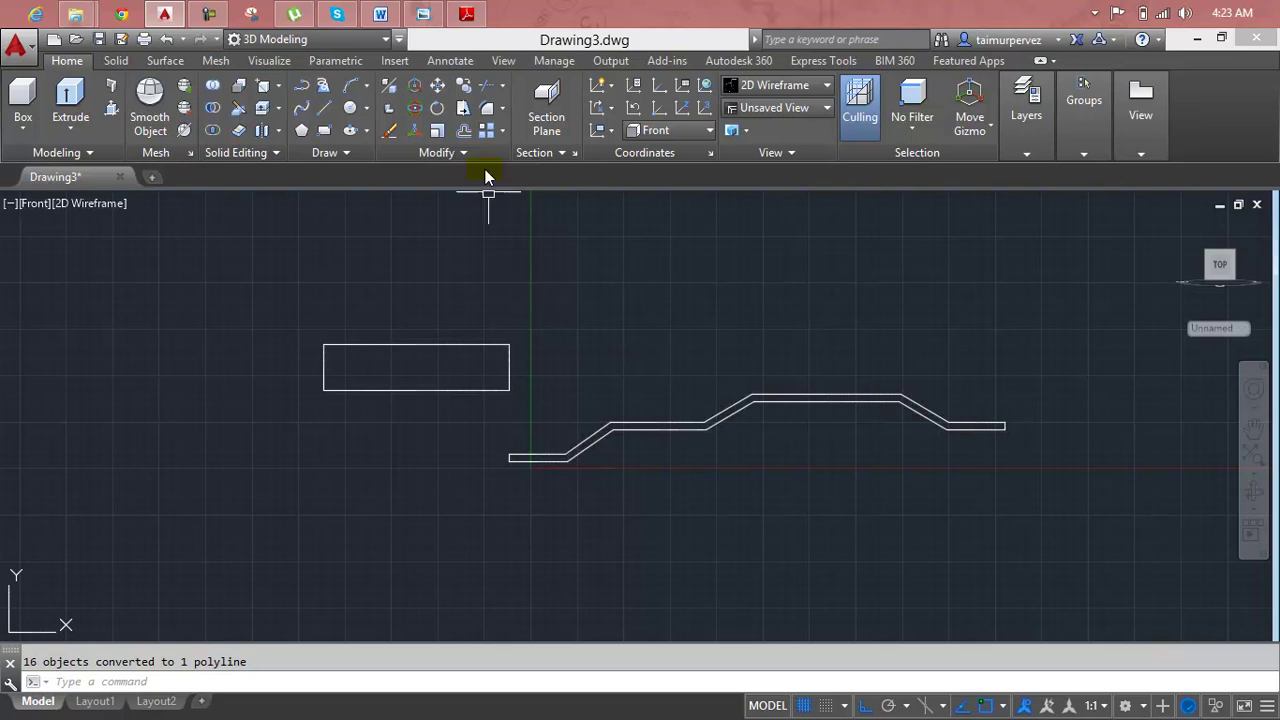
pyautogui.click(467, 14)
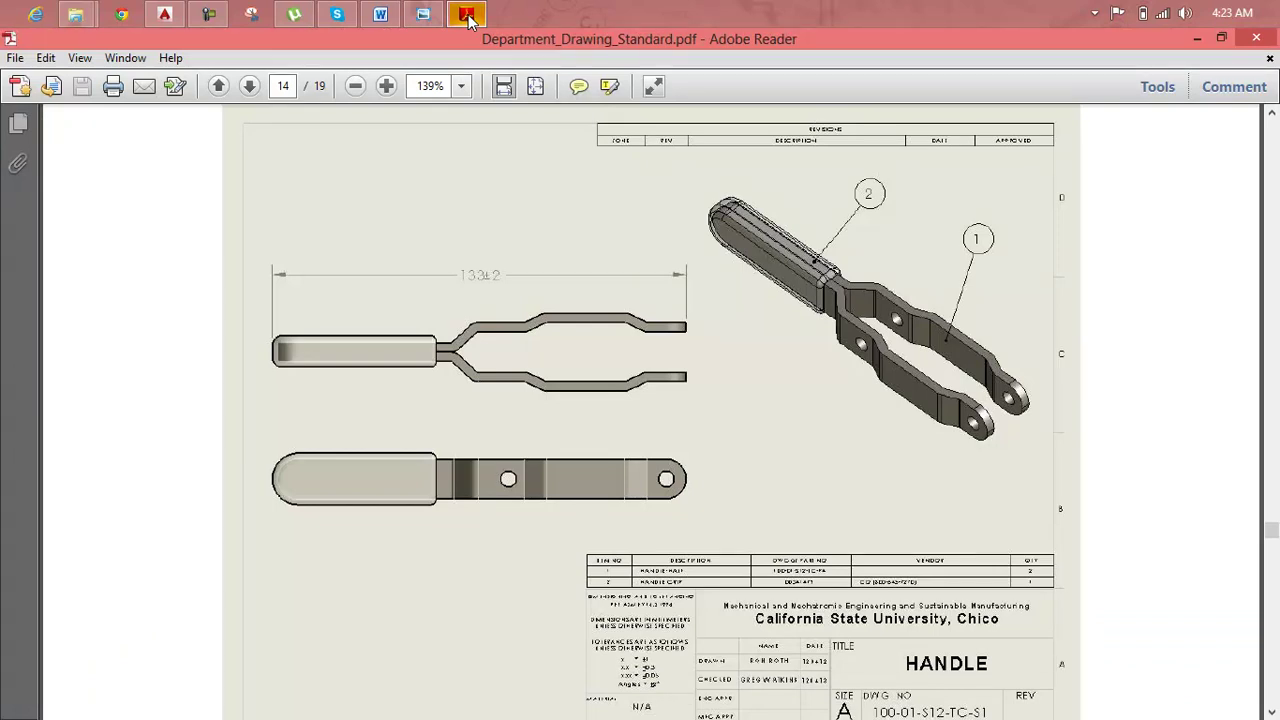
# Minimize Adobe Reader after reviewing page 14's HANDLE drawing, returning to Drawing3.
pyautogui.click(467, 14)
pyautogui.scroll(4, 499, 341)
# Start FILLET with F and set the fillet radius to 0.4.
pyautogui.click(511, 351)
pyautogui.press('Escape')
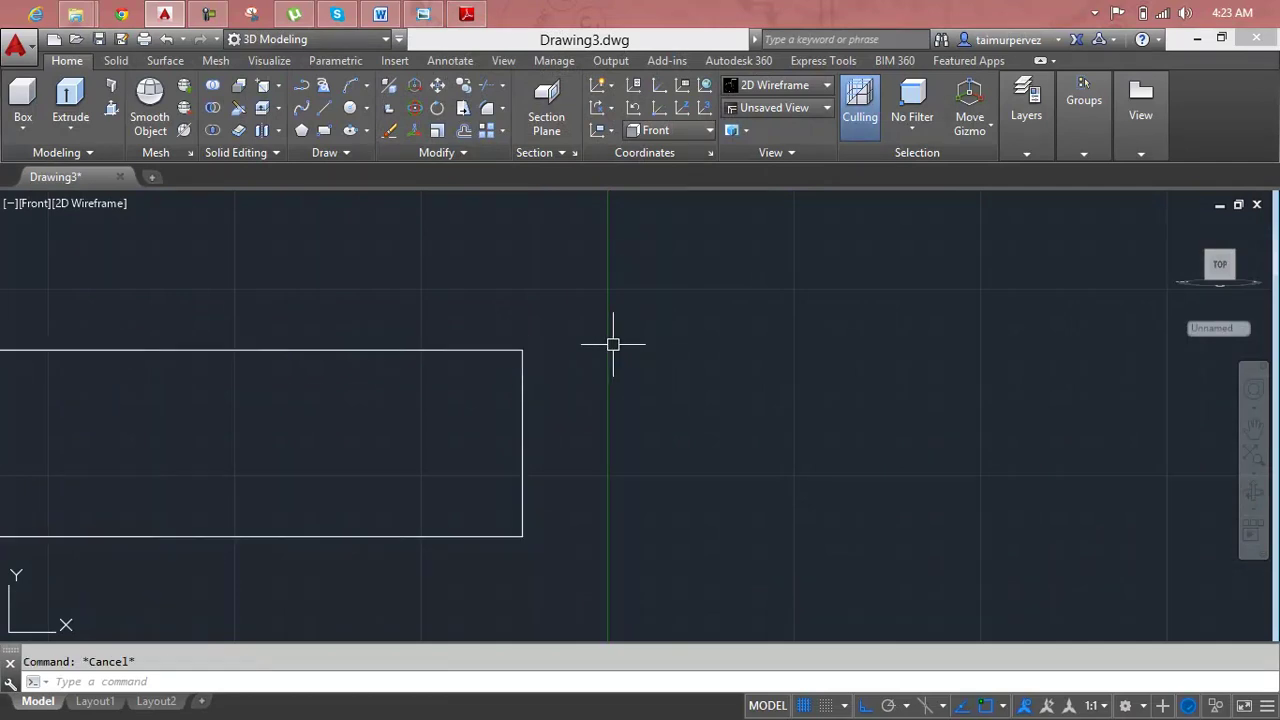
pyautogui.write('f')
pyautogui.press('Return')
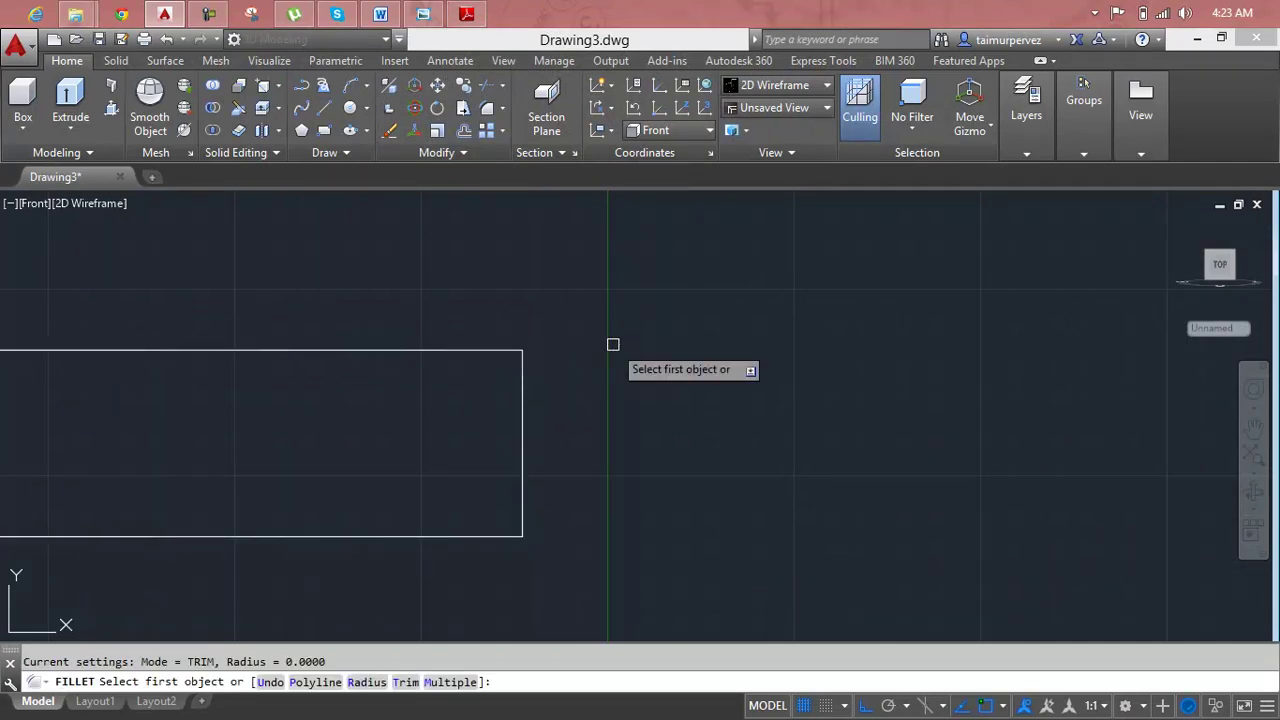
pyautogui.write('r')
pyautogui.press('Return')
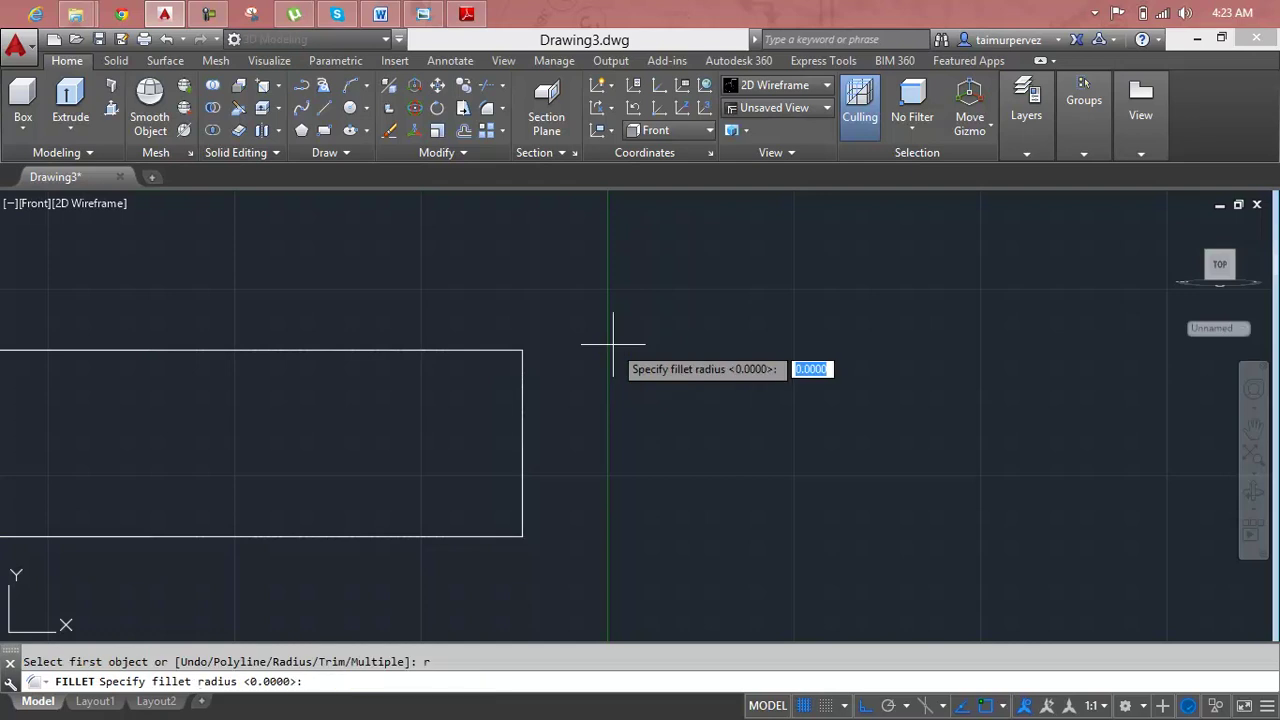
pyautogui.write('0')
pyautogui.press('Return')
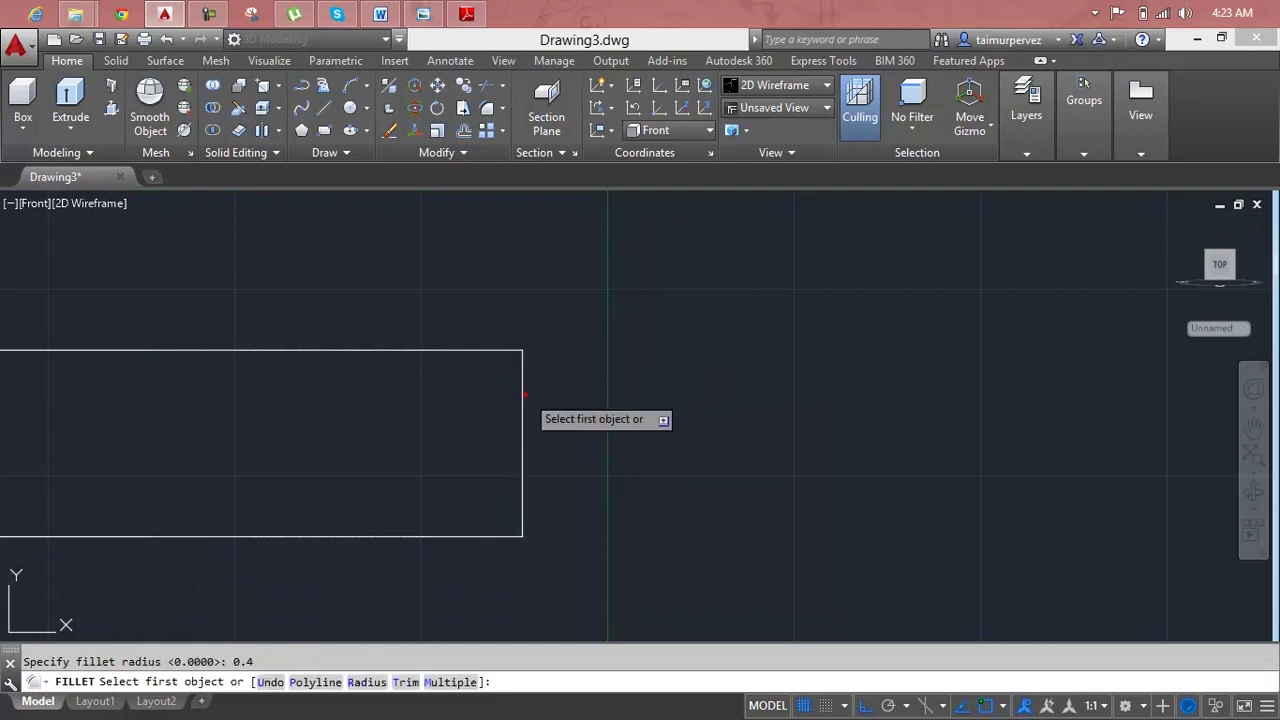
# Round the rectangle's top-right and bottom-right corners, then check the handle reference PDF.
pyautogui.click(525, 394)
pyautogui.click(493, 352)
pyautogui.click(521, 531)
pyautogui.press('Return')
pyautogui.click(505, 535)
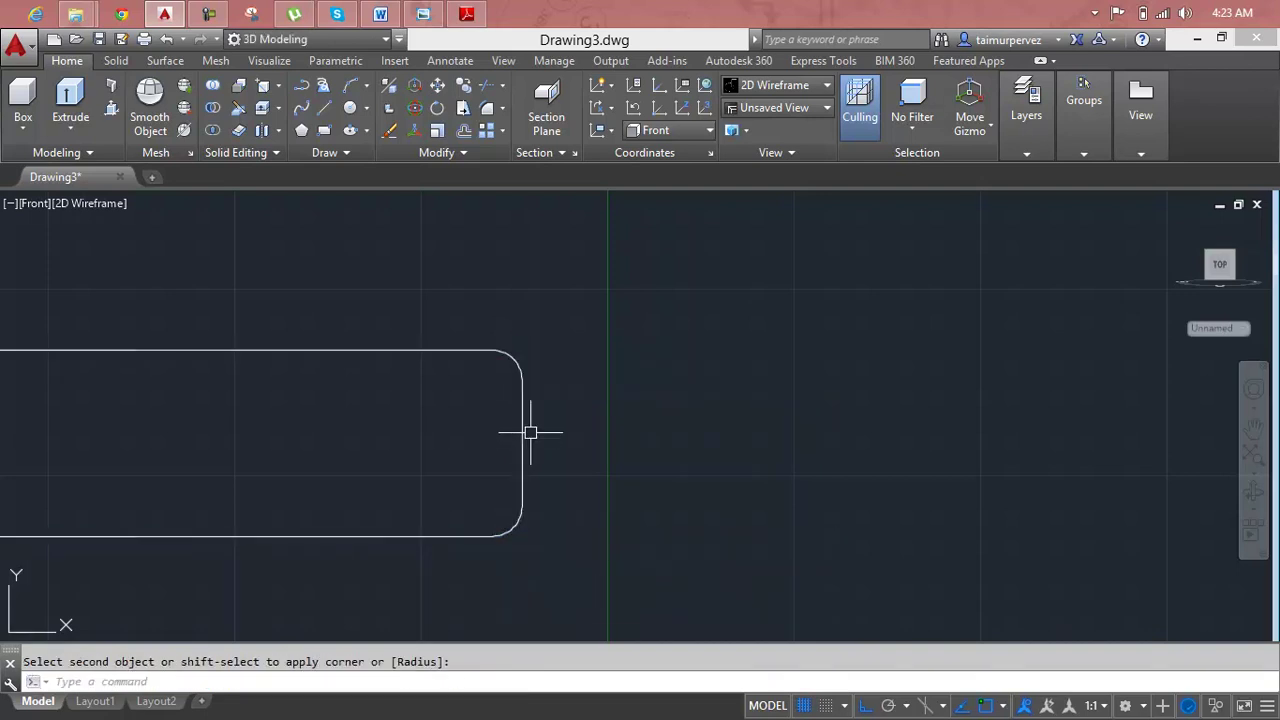
pyautogui.scroll(-4, 540, 448)
pyautogui.scroll(4, 496, 444)
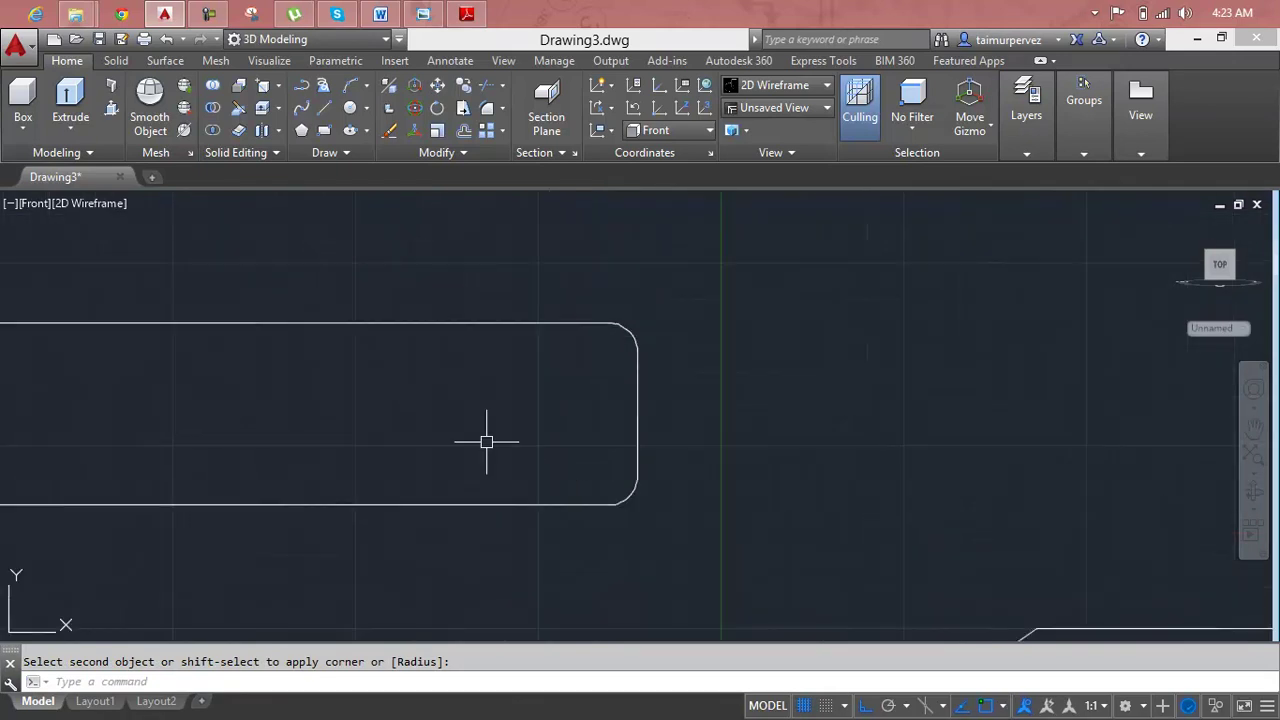
pyautogui.scroll(-4, 669, 434)
pyautogui.press('Escape')
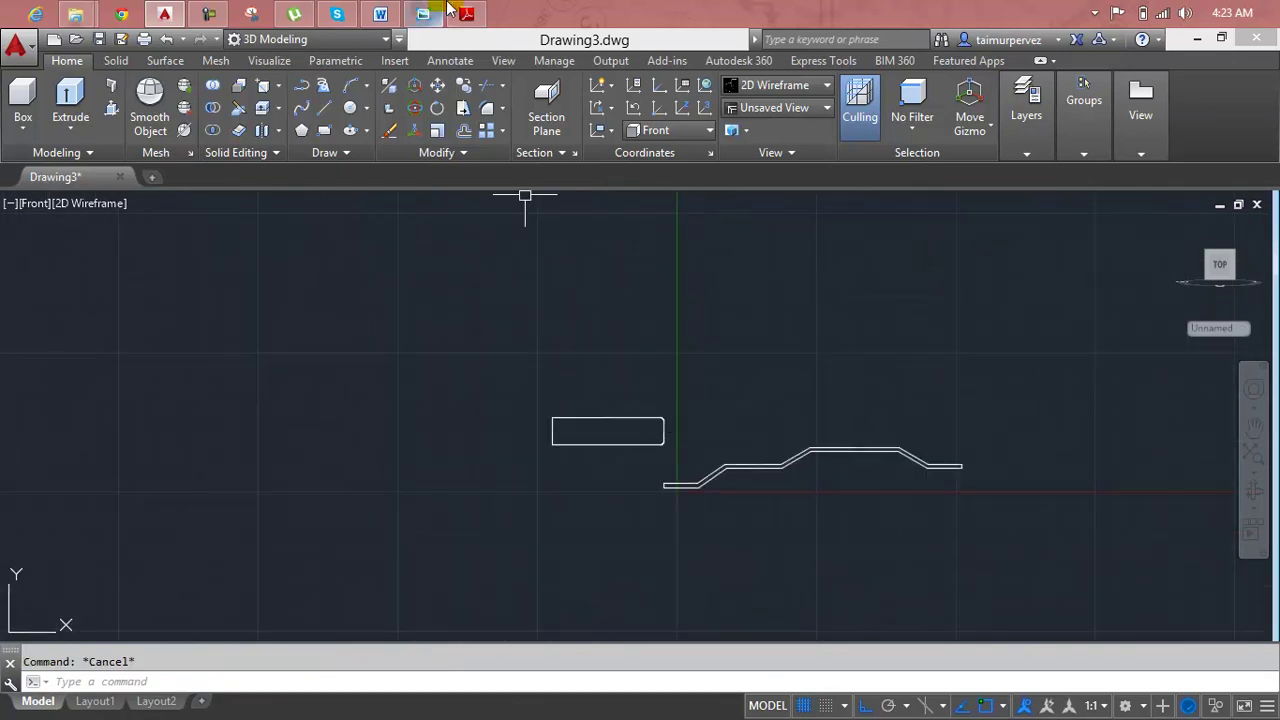
pyautogui.click(464, 12)
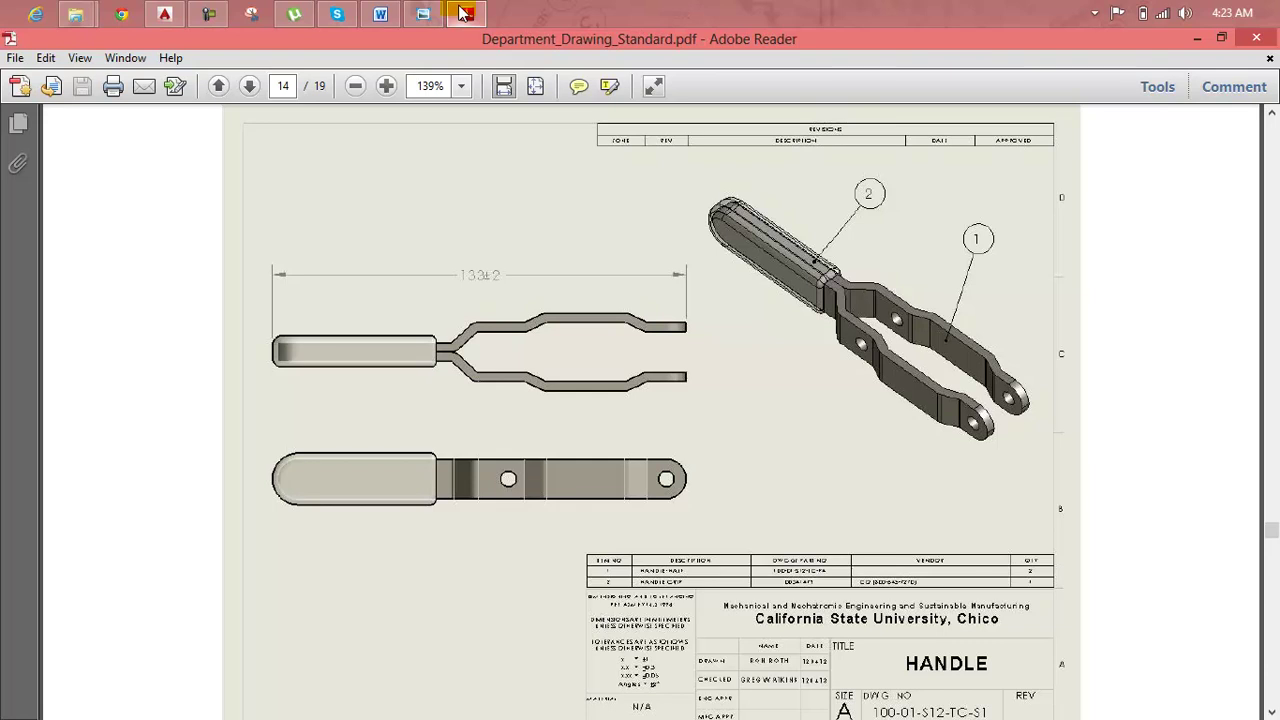
pyautogui.click(464, 12)
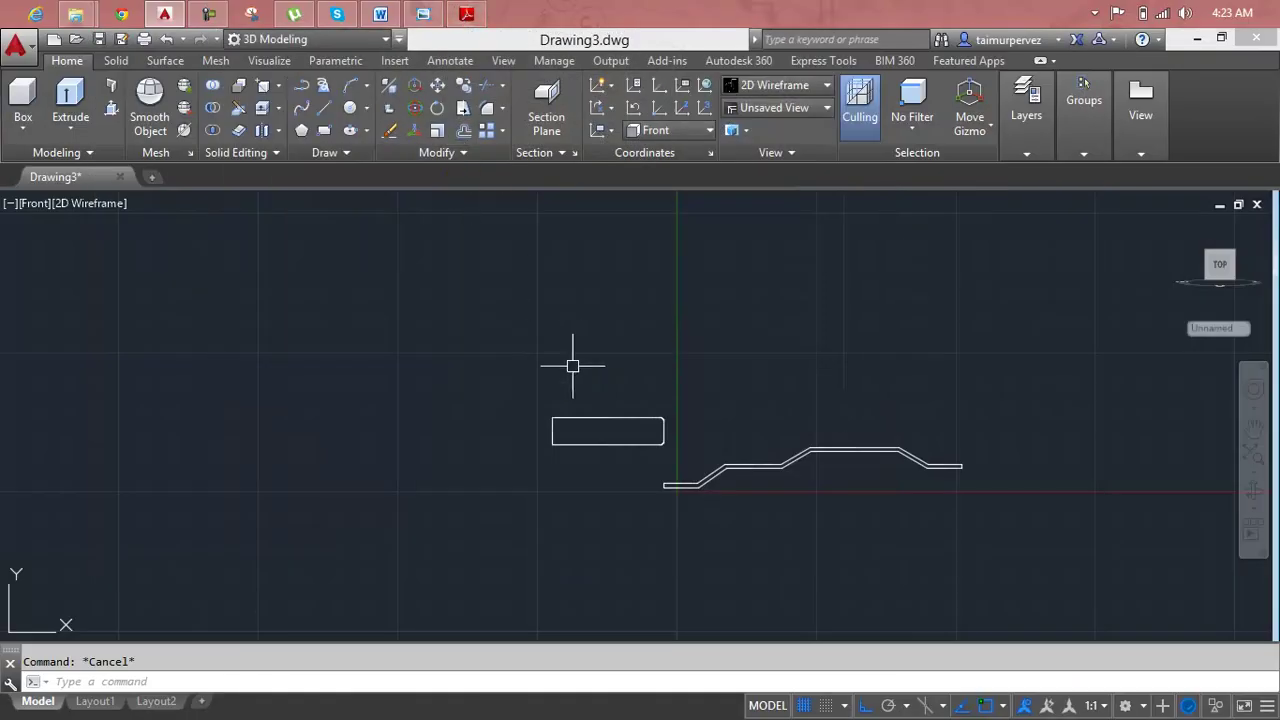
# Fillet the grip rectangle's top-left corner at the 0.4 radius.
pyautogui.scroll(4, 531, 451)
pyautogui.scroll(2, 540, 420)
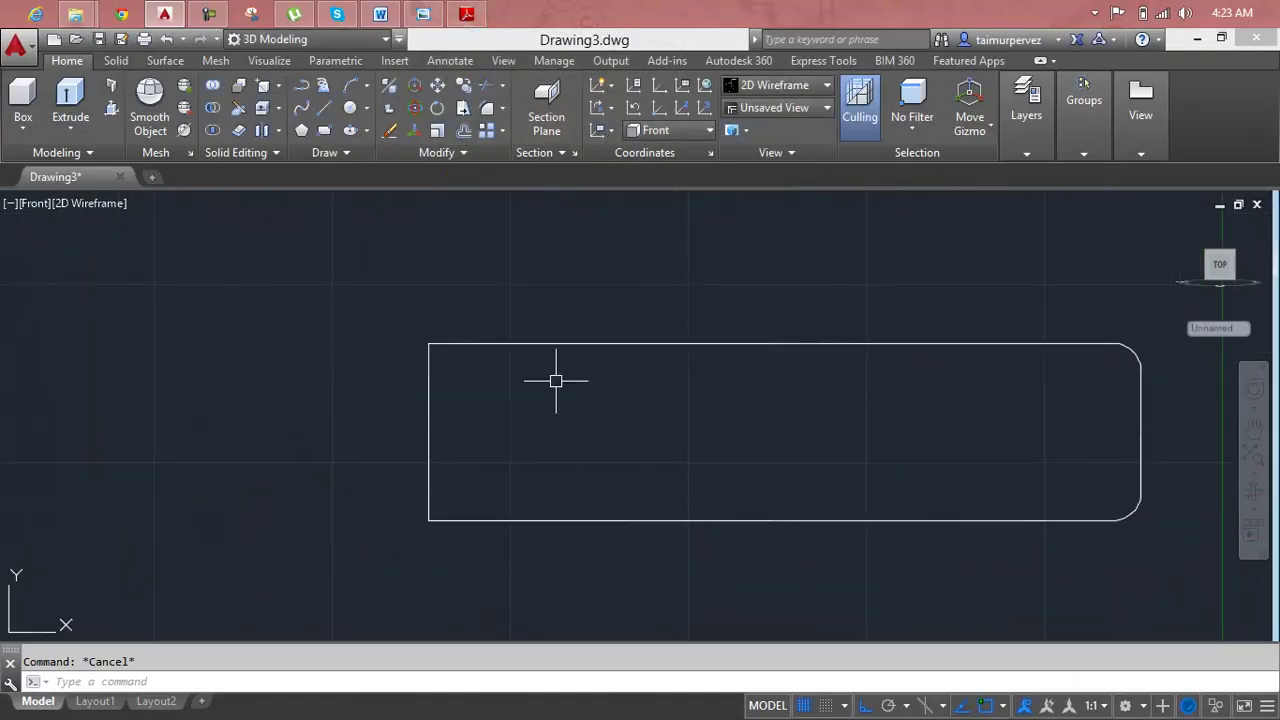
pyautogui.write('f')
pyautogui.press('Return')
pyautogui.click(527, 344)
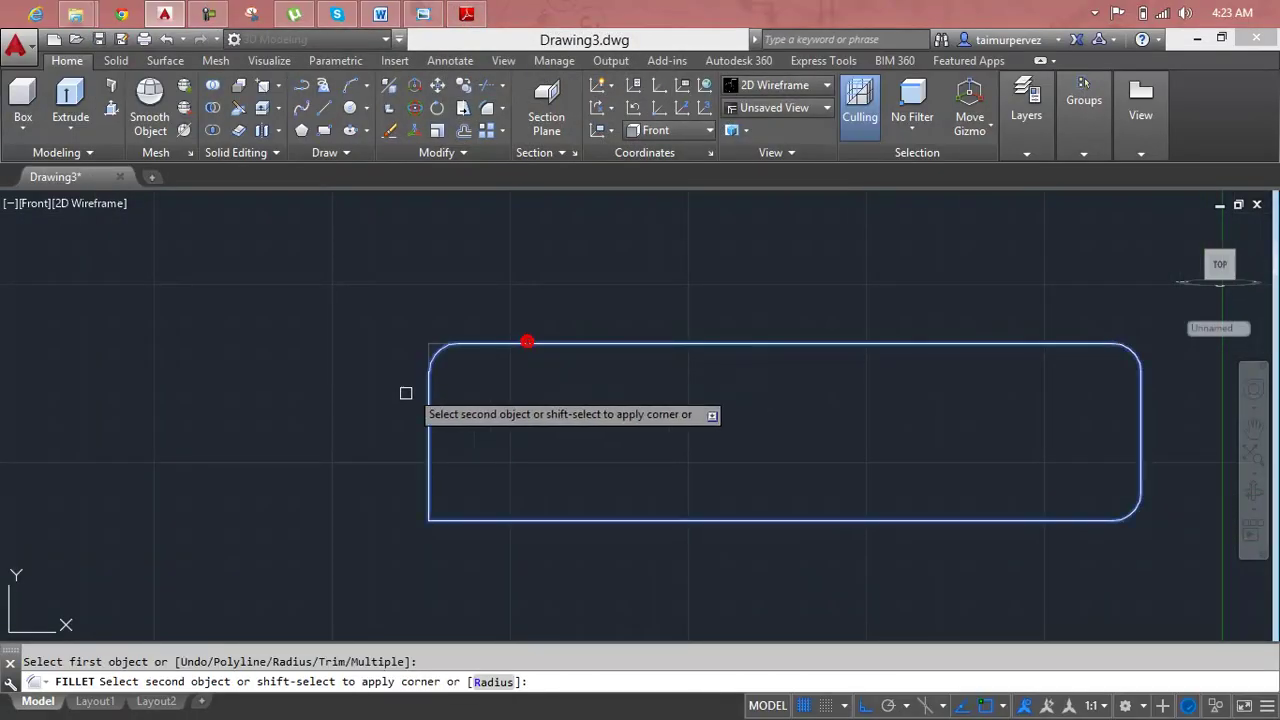
pyautogui.click(429, 397)
# Fillet the bottom-left corner too, then bring both rectangle and arm into view.
pyautogui.press('Return')
pyautogui.click(458, 519)
pyautogui.click(429, 477)
pyautogui.press('Return')
pyautogui.scroll(-2, 642, 507)
pyautogui.scroll(-2, 766, 432)
pyautogui.moveTo(934, 423)
pyautogui.mouseDown(button='middle')
pyautogui.moveTo(534, 434)
pyautogui.moveTo(466, 420)
pyautogui.mouseUp(button='middle')
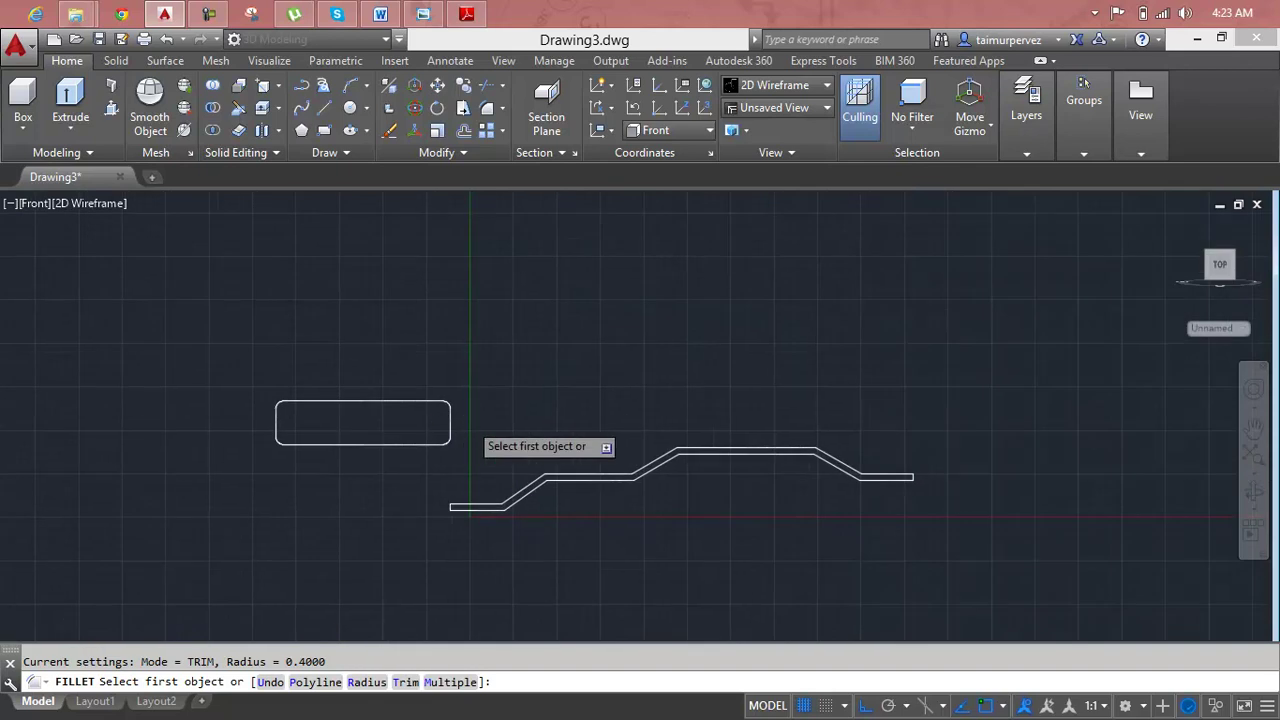
pyautogui.scroll(-1, 539, 444)
pyautogui.press('Escape')
pyautogui.press('Escape')
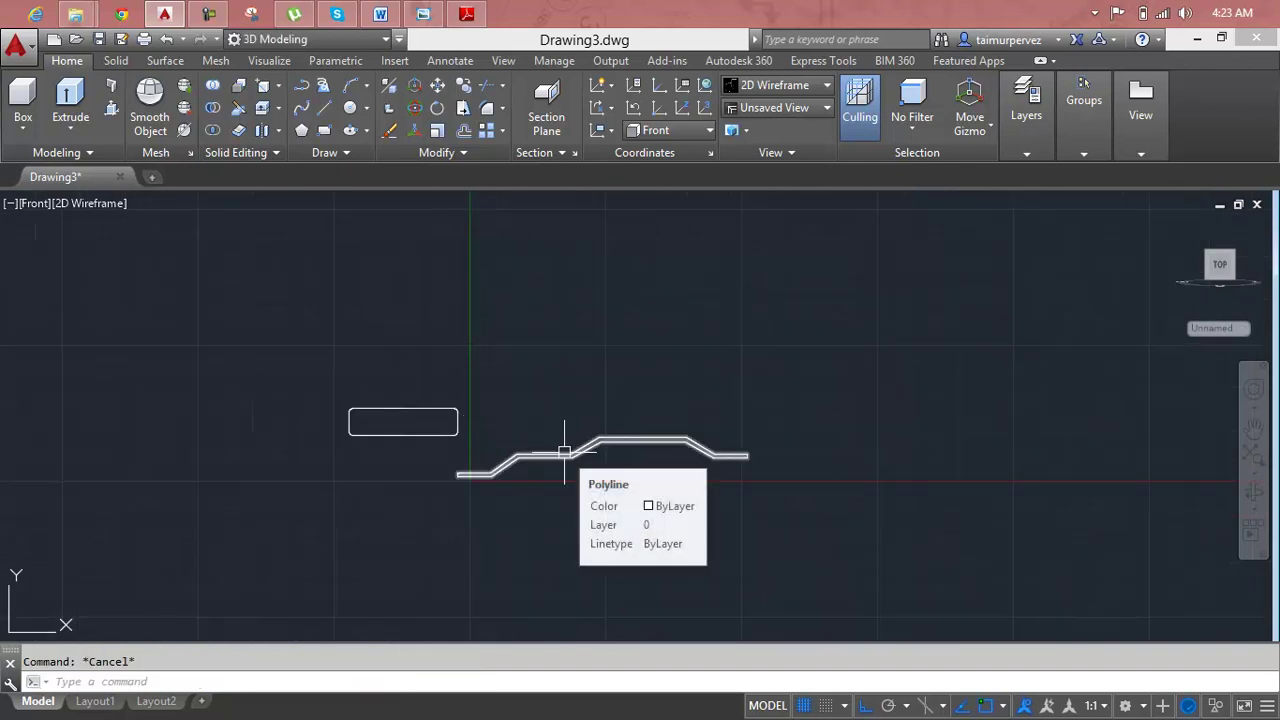
pyautogui.click(212, 14)
pyautogui.click(228, 14)
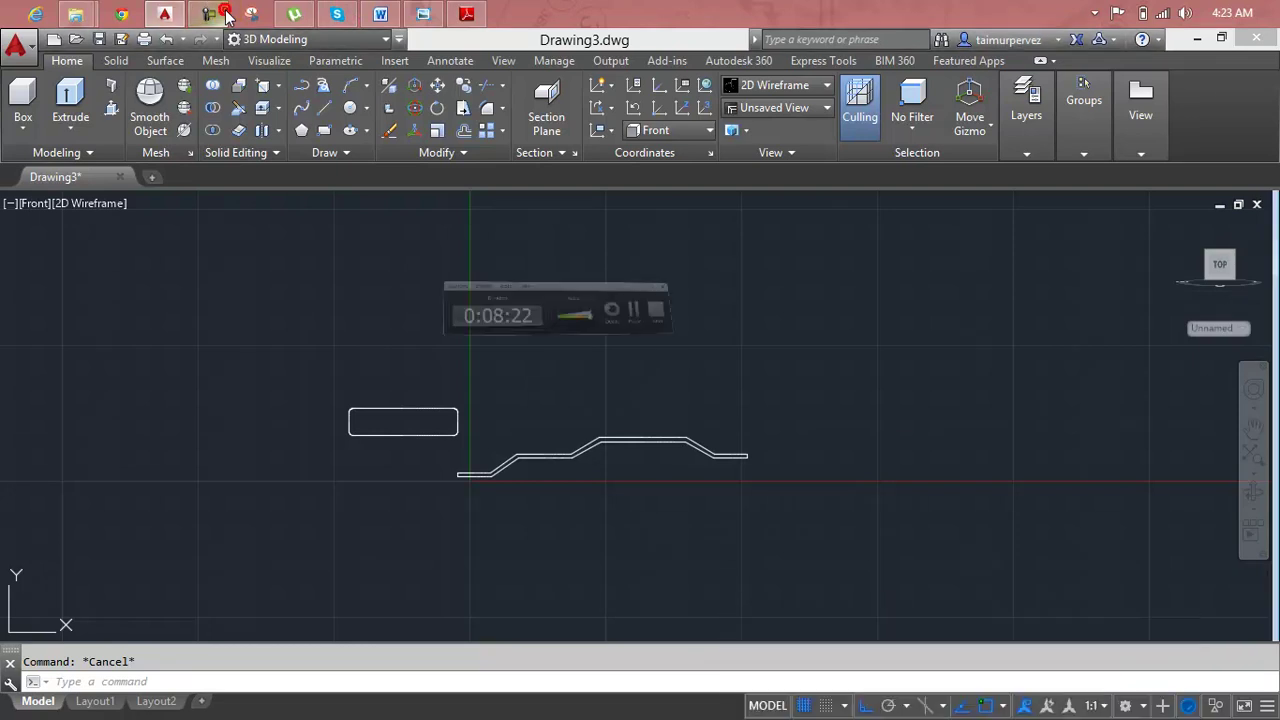
pyautogui.scroll(2, 597, 471)
pyautogui.moveTo(597, 471); pyautogui.dragTo(738, 475, button='middle')
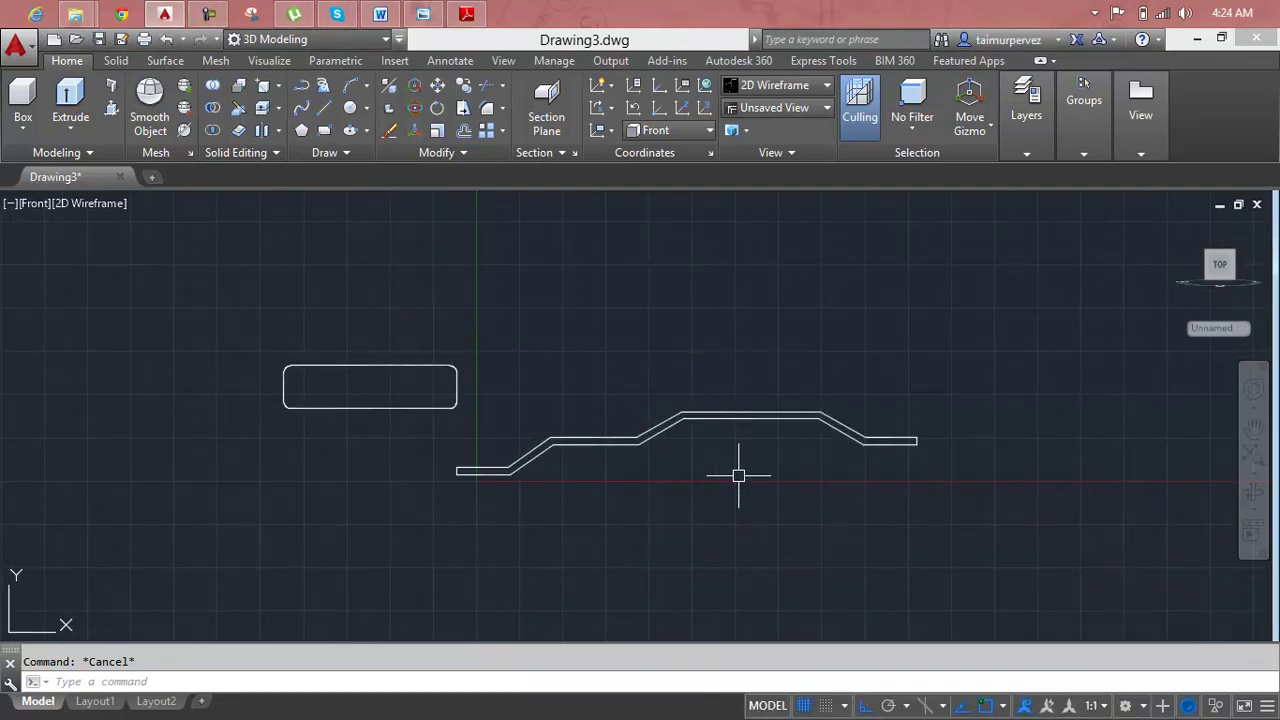